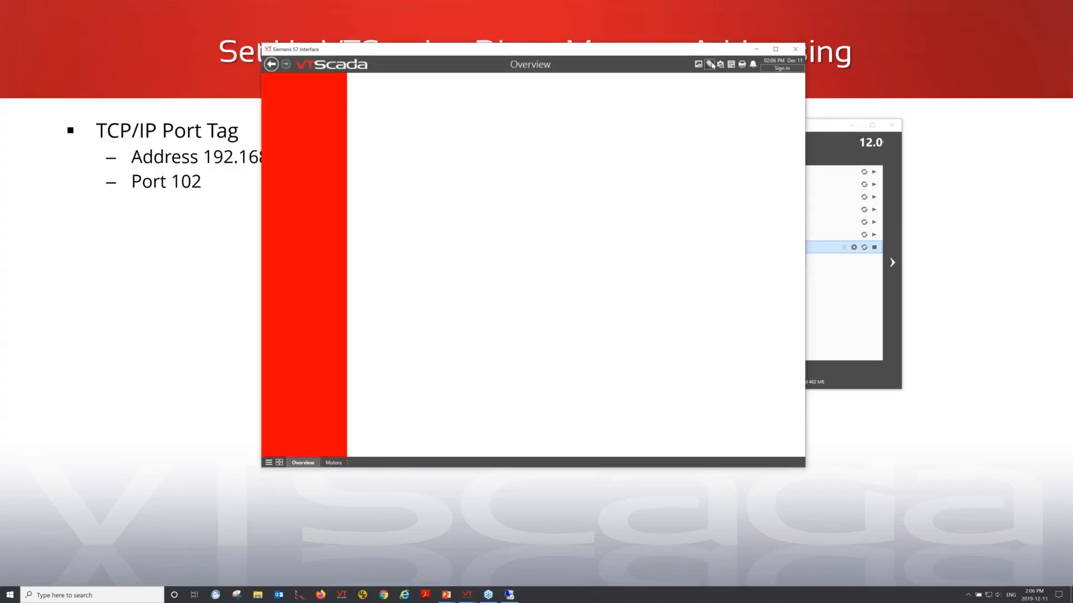
- Create a new TCP/IP Port tag from the Tag Browser and name it PLC.PORT
click(710, 64)
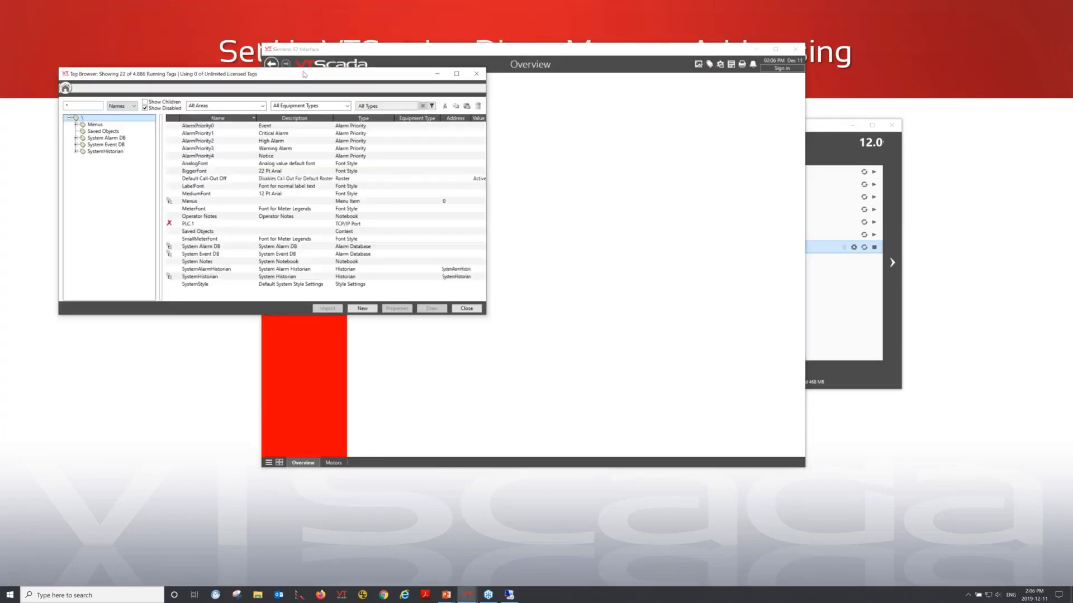
drag(276, 74, 291, 71)
drag(409, 70, 627, 119)
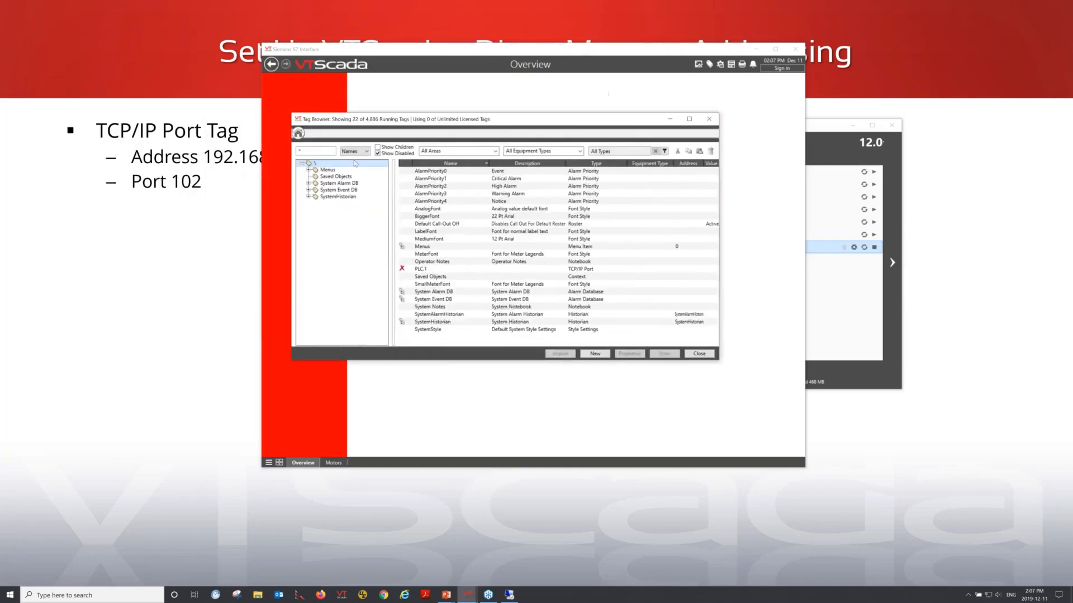
click(590, 356)
click(469, 169)
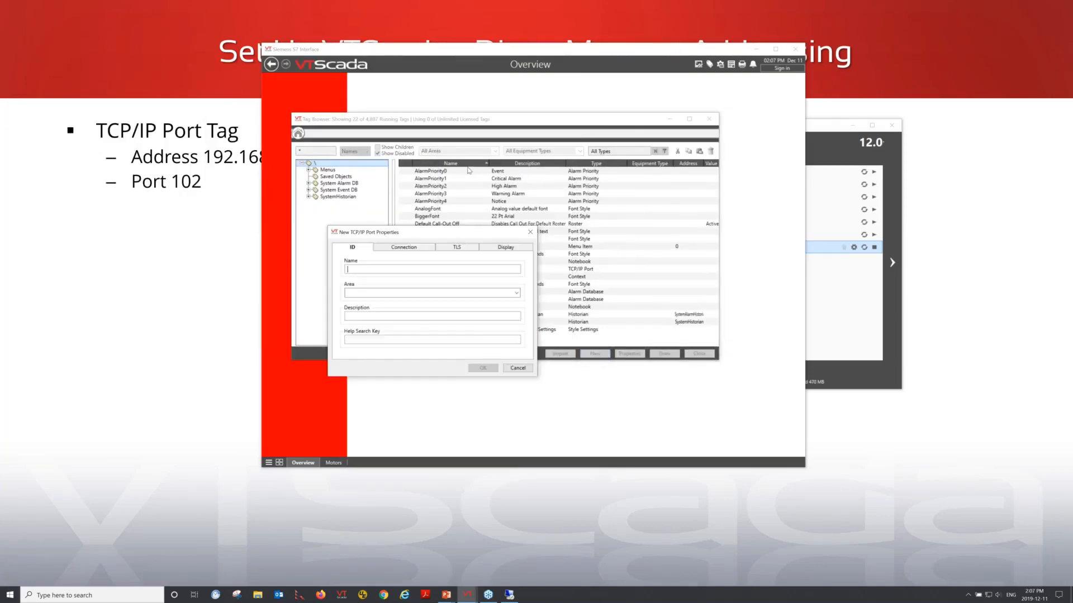
text(PLC.)
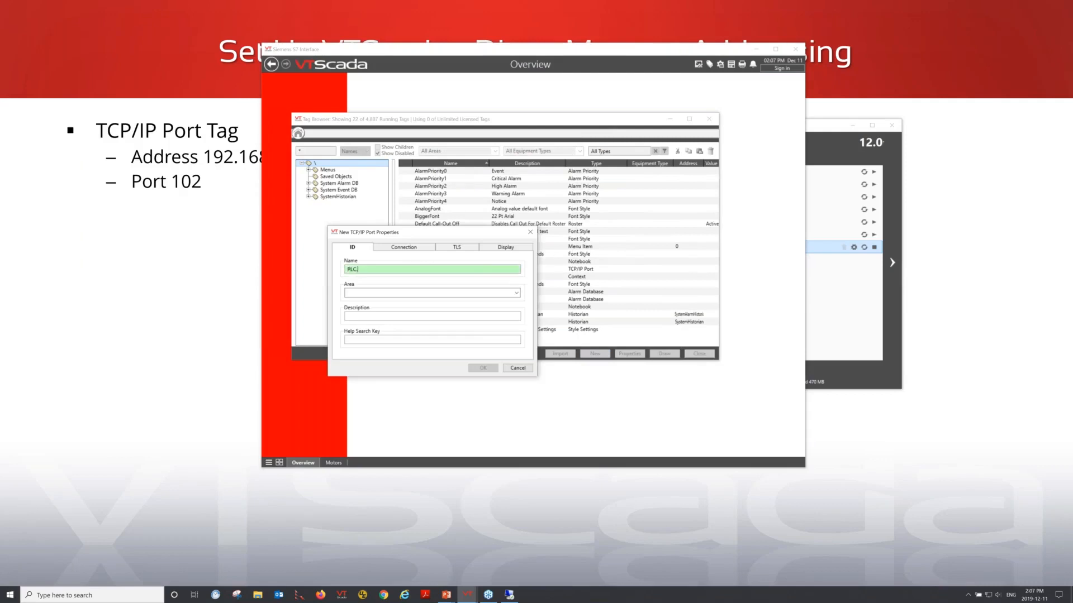
text(PORT)
- Set the port tag's TCP/IP address to 192.168.100.1 and port number to 102, and save the tag
click(409, 248)
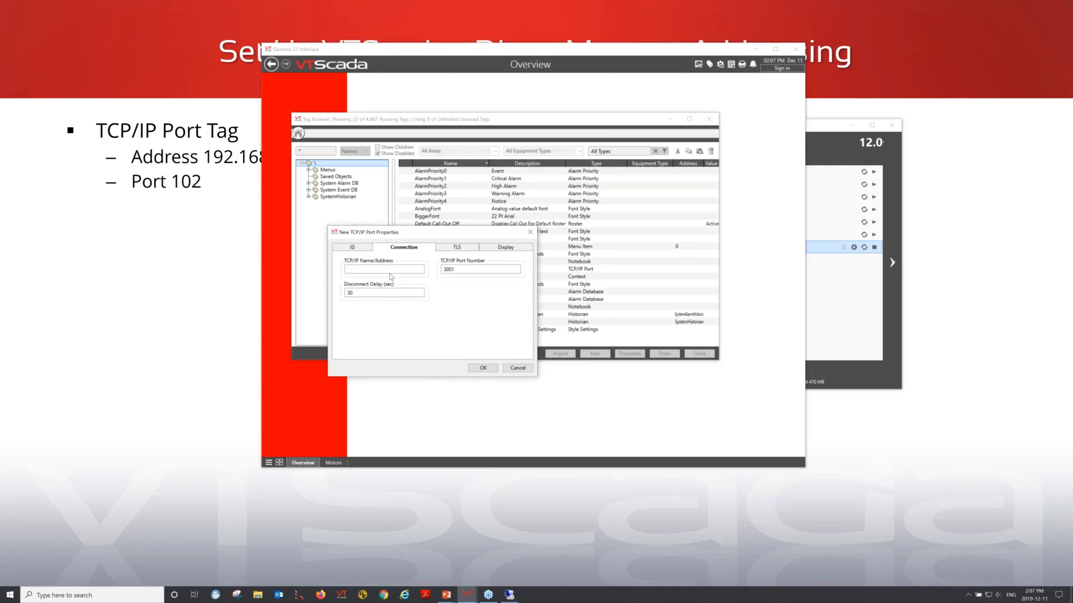
click(390, 273)
text(192.168)
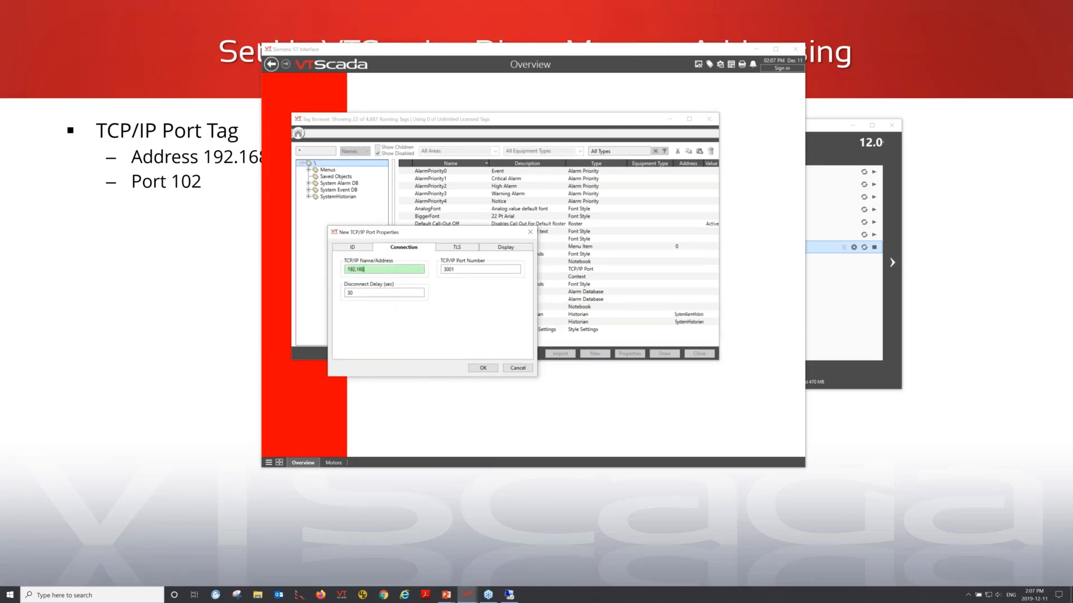
text(.100.1)
key(Tab)
text(102)
key(Tab)
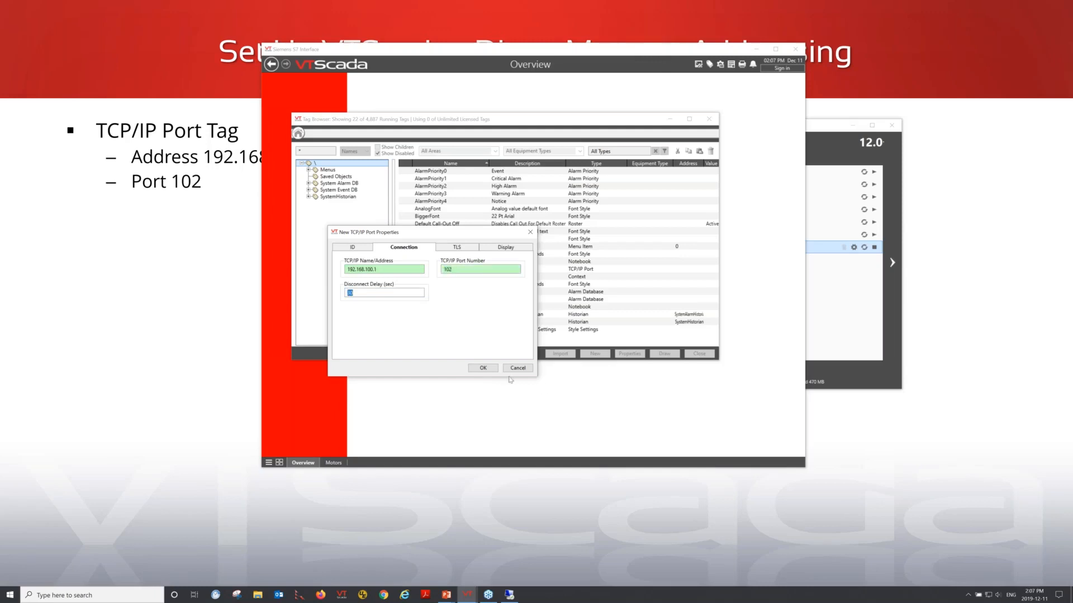
click(485, 368)
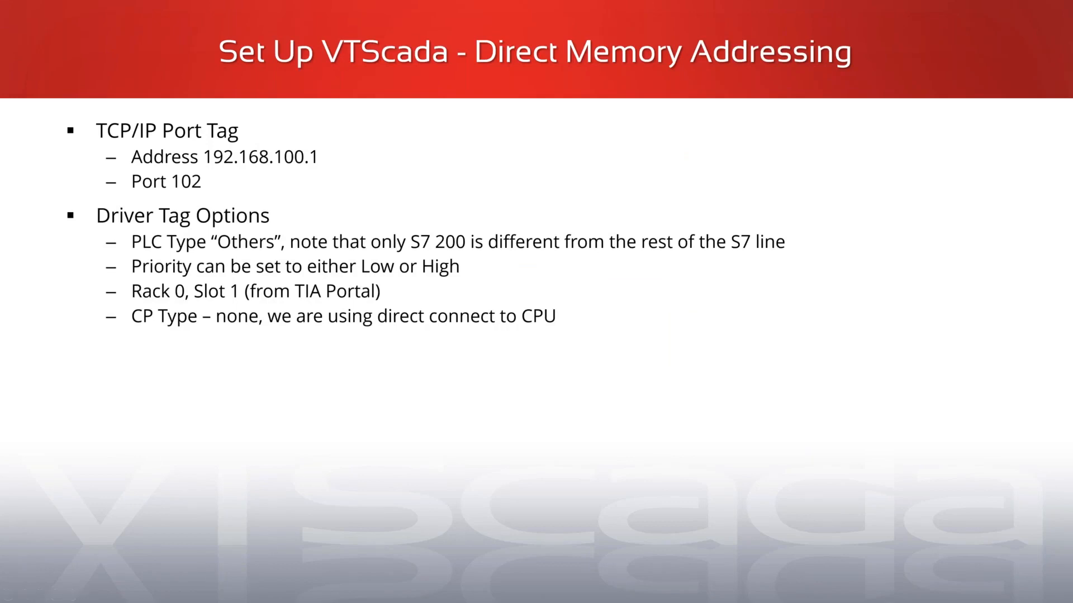
- Return to the VTScada Tag Browser and add a Siemens S7 PLC driver as a child of the PLC.PORT tag
key(alt+Tab)
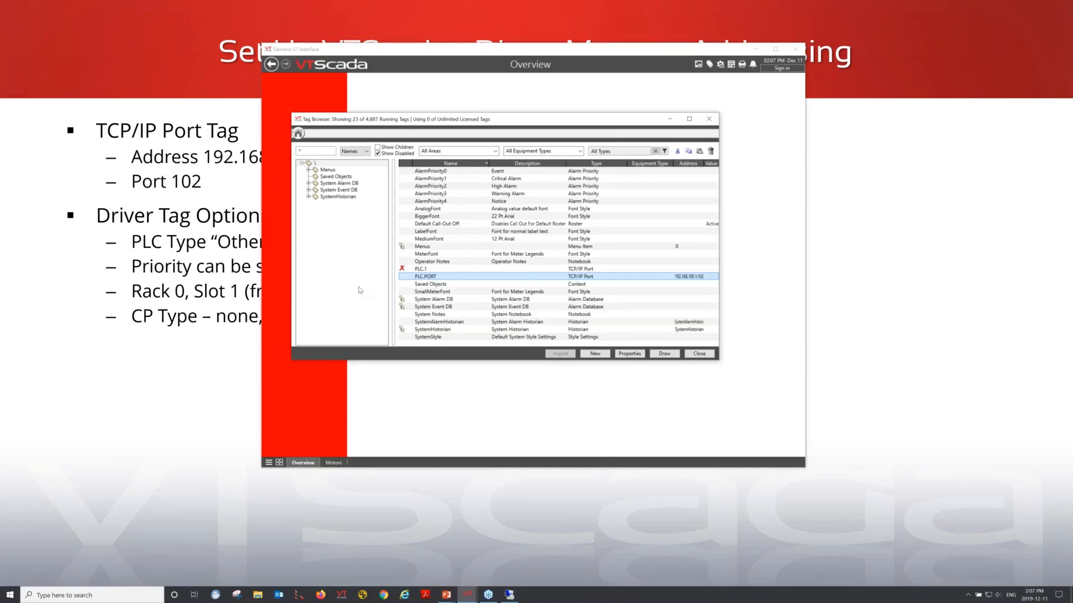
right_click(458, 279)
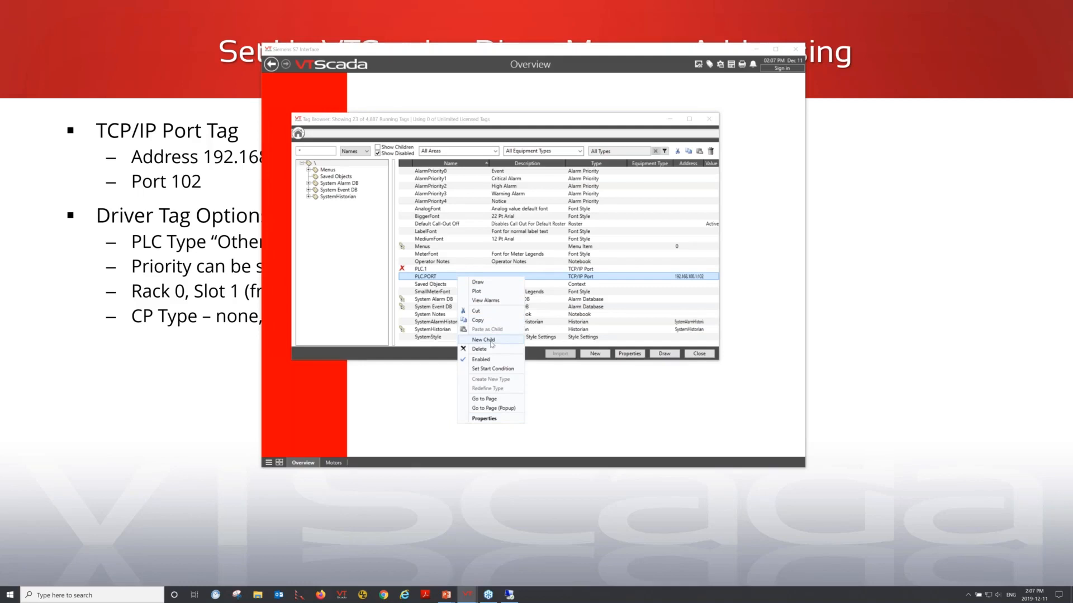
click(492, 341)
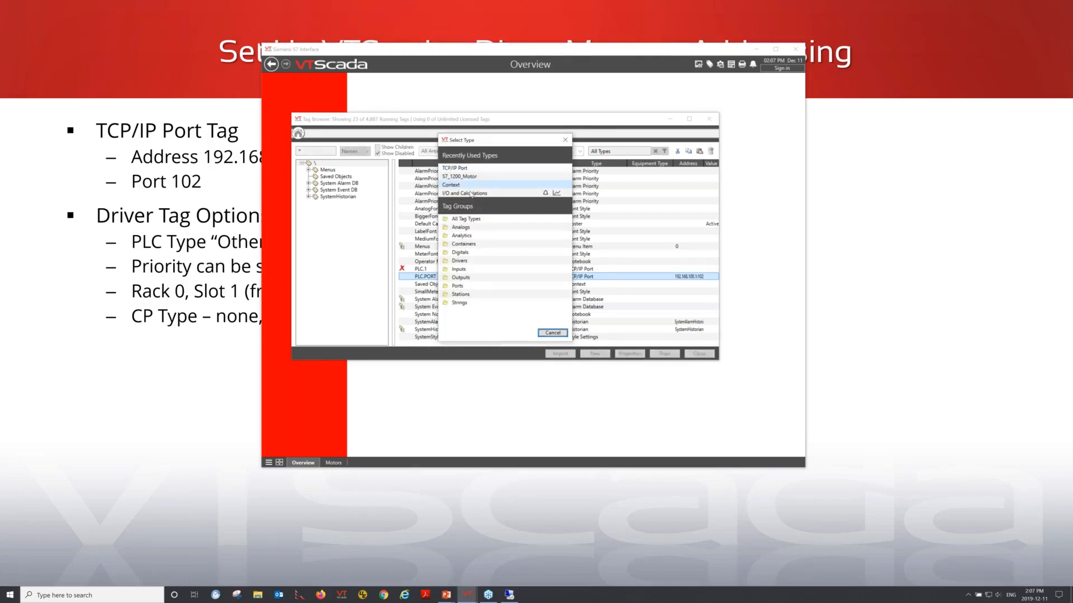
click(464, 262)
scroll(467, 277, down, 5)
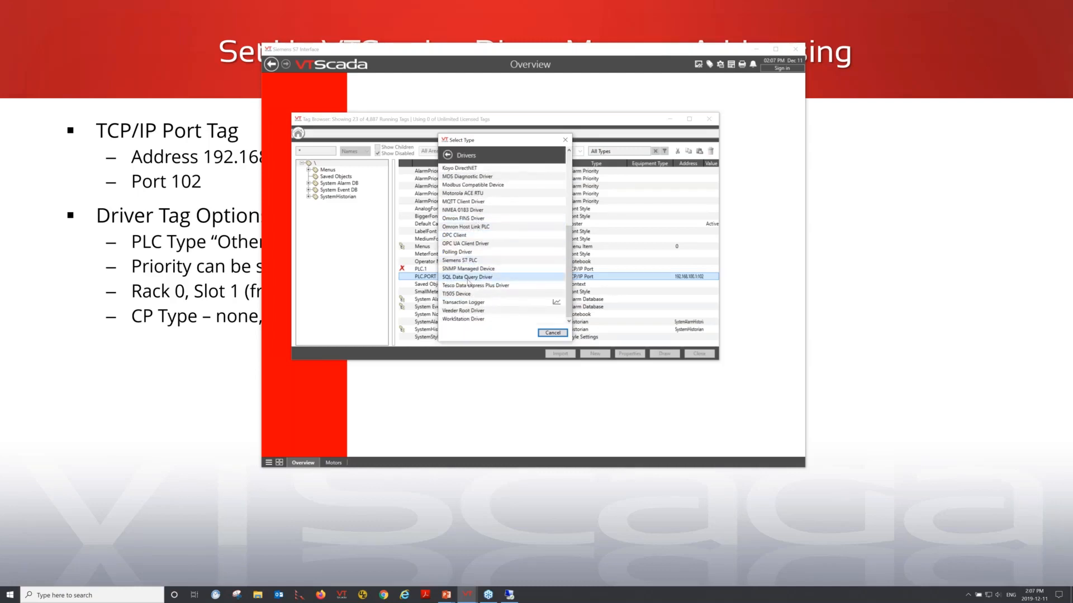
click(467, 260)
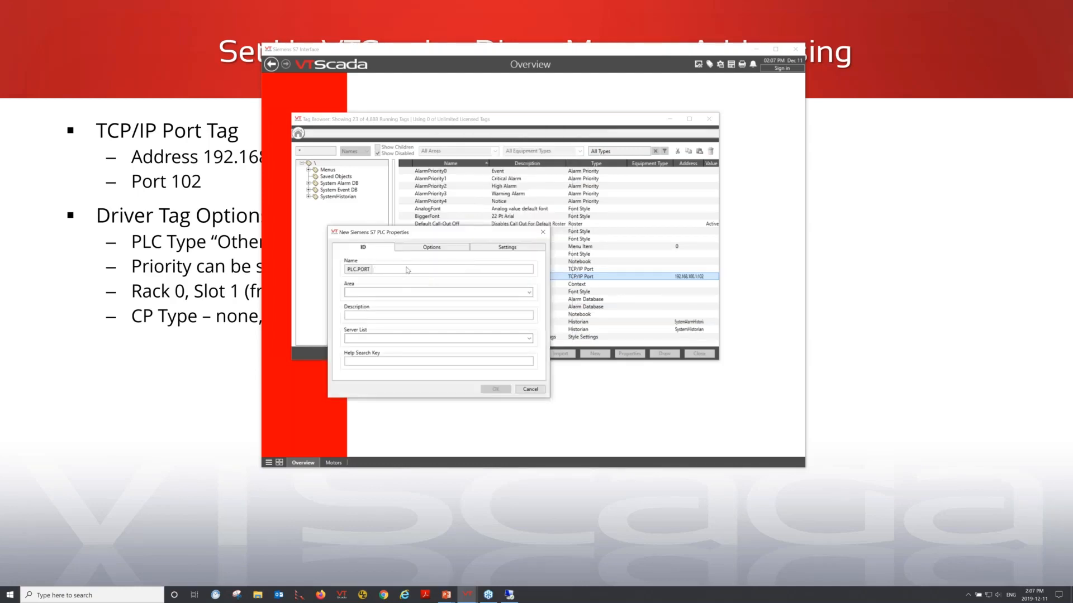
- Name the driver tag CPU and set its PLC type to S7 - Other Types
text(PLC)
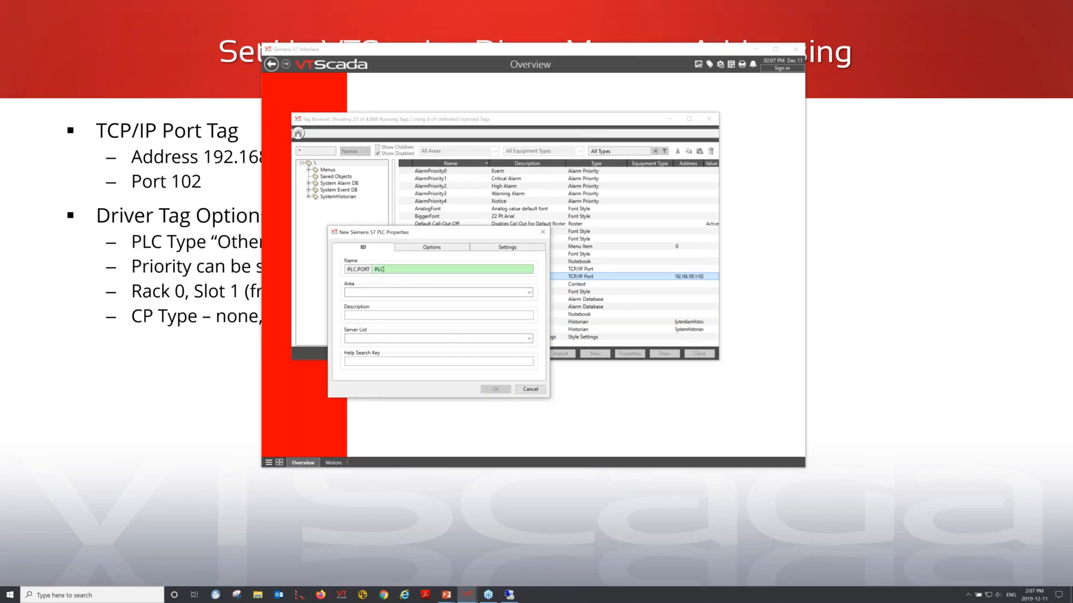
key(BackSpace)
key(BackSpace)
key(BackSpace)
click(431, 249)
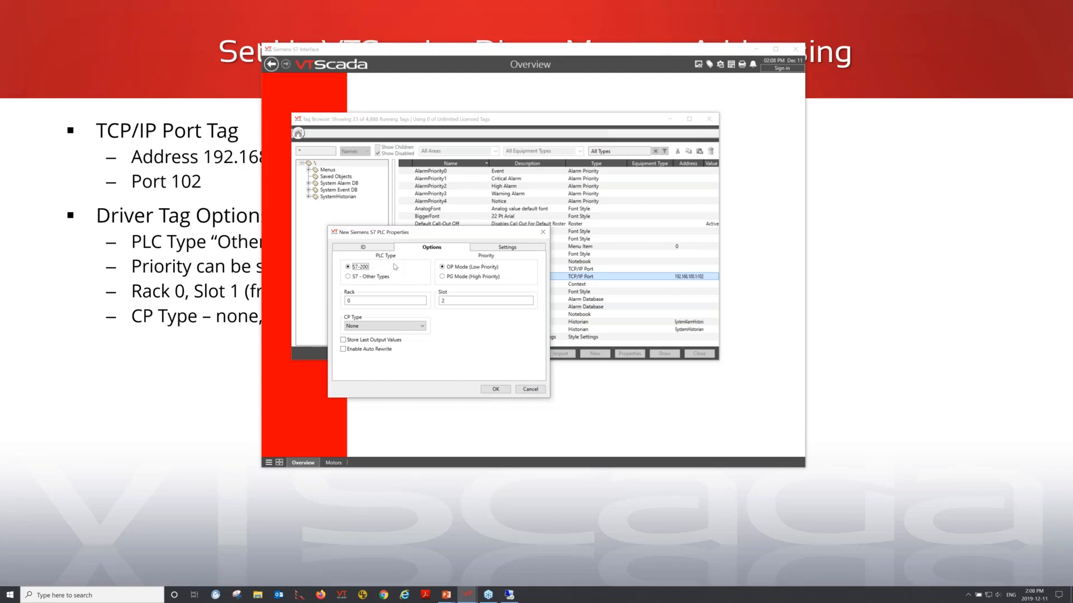
click(352, 277)
- Switch to TIA Portal in the remote desktop and check the rack and slot of PLC_1 in its device view
click(509, 596)
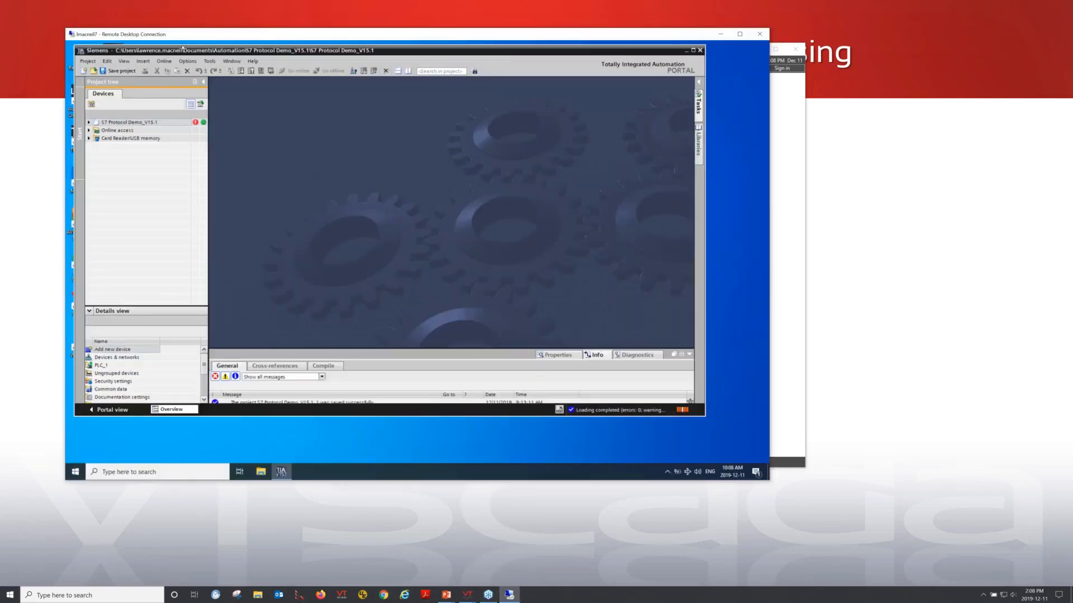
drag(203, 41, 245, 58)
click(130, 149)
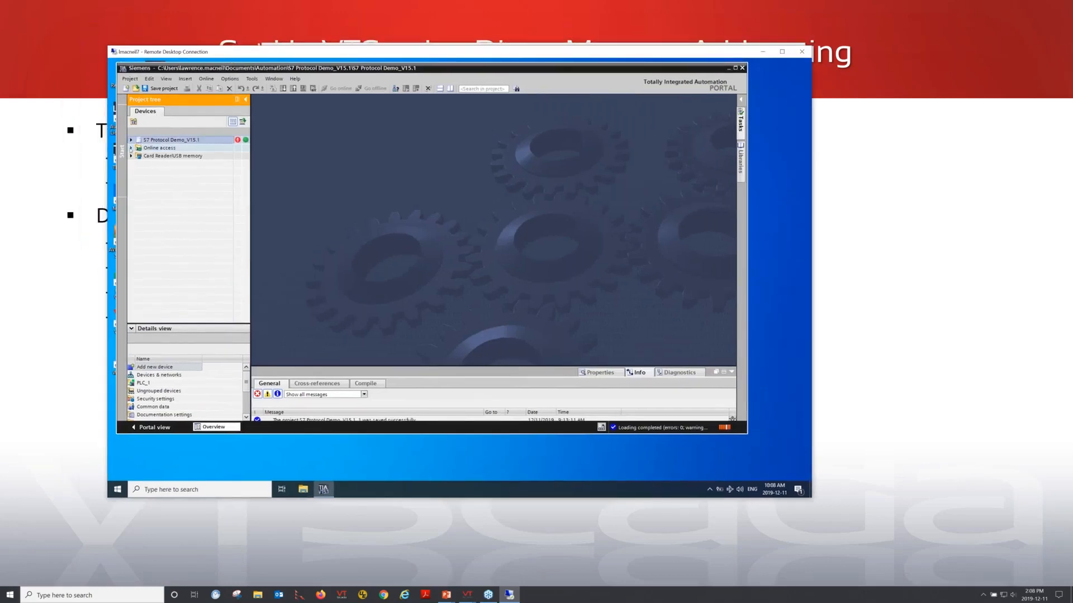
click(131, 149)
click(130, 140)
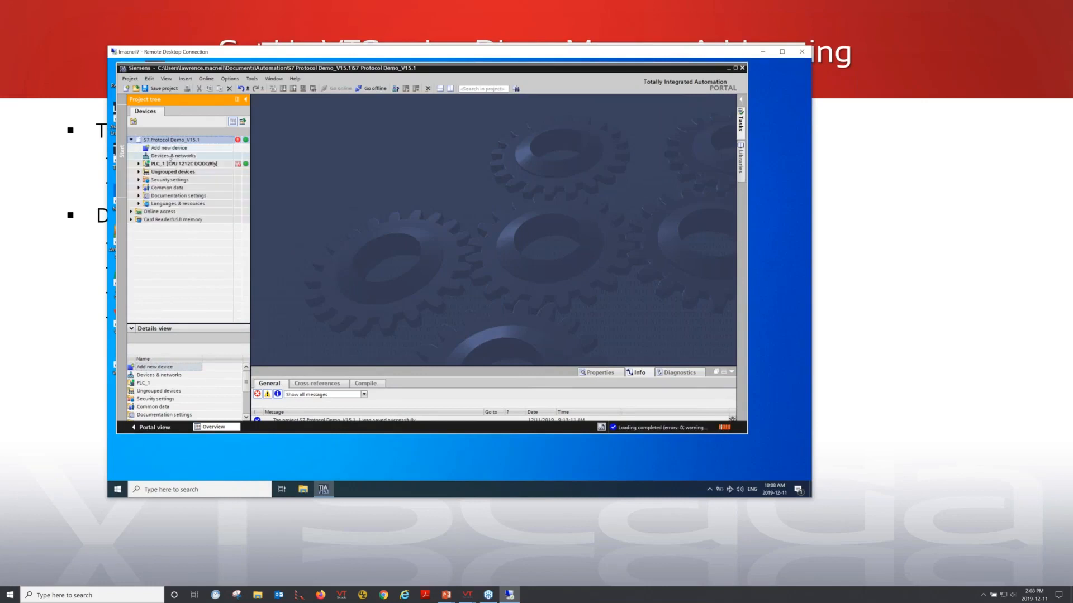
click(171, 156)
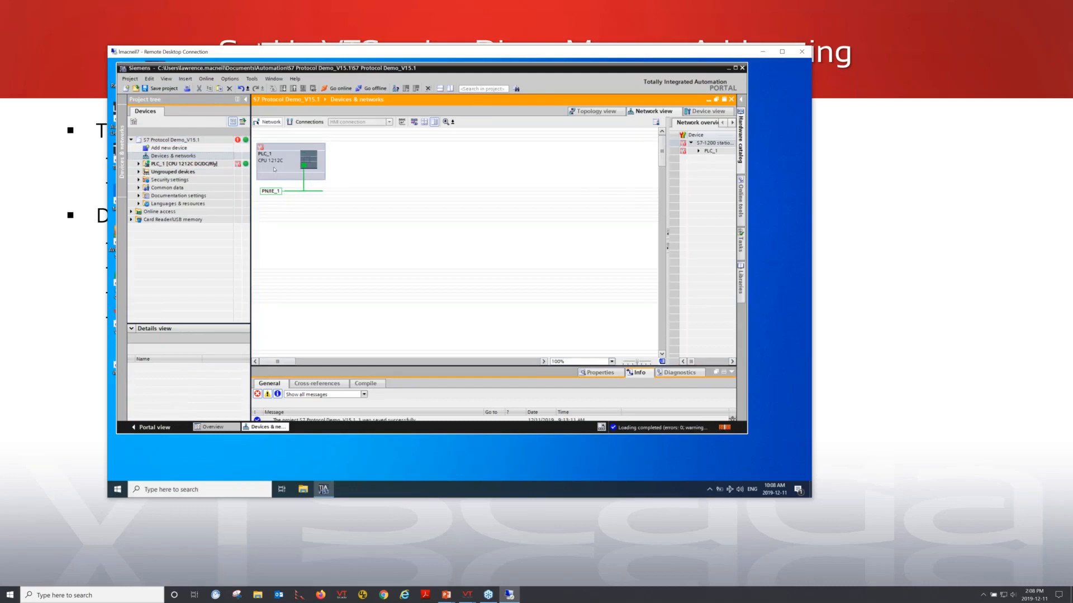
double_click(285, 166)
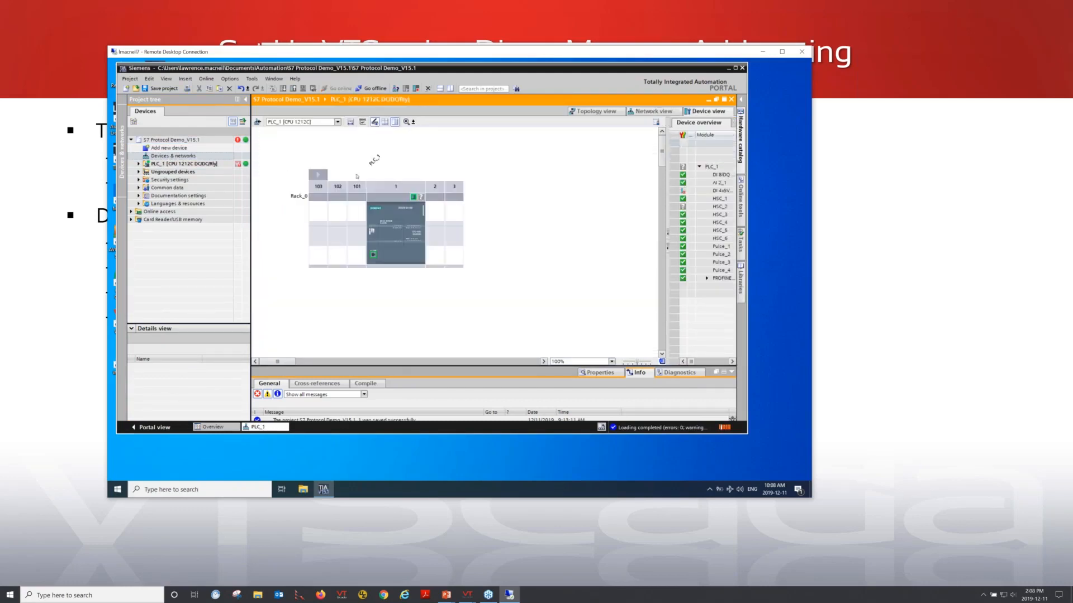
click(302, 198)
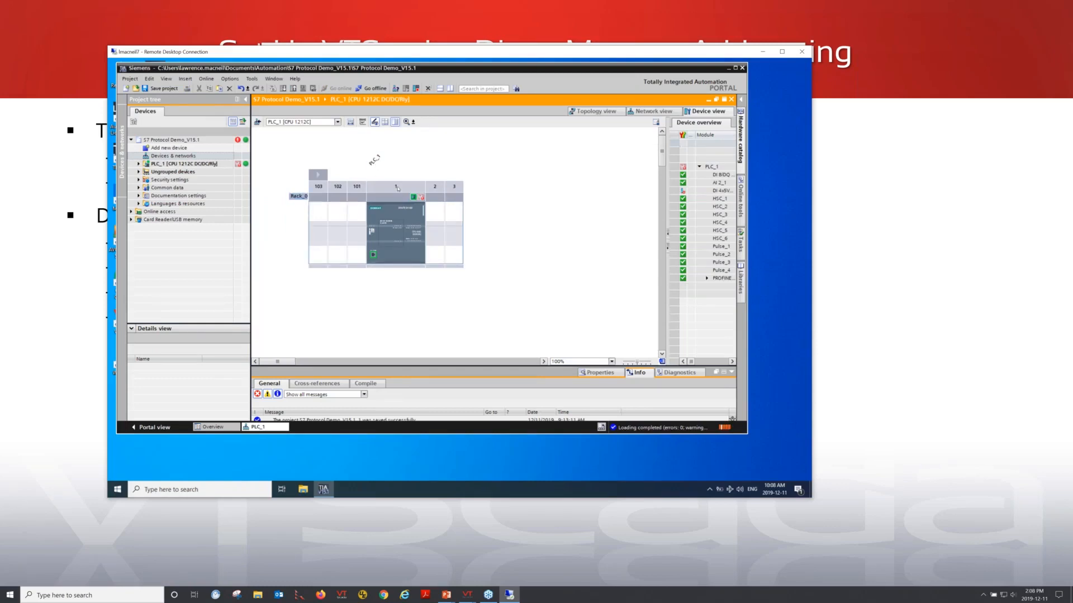
- Switch back to VTScada and set the driver's slot to 1
key(alt+Tab)
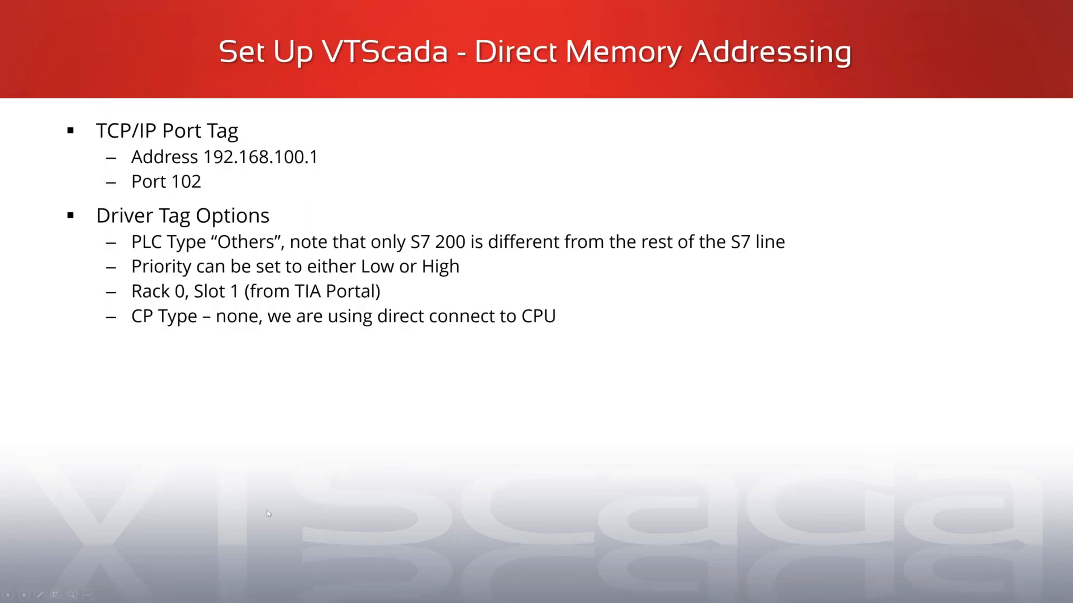
key(alt+Tab)
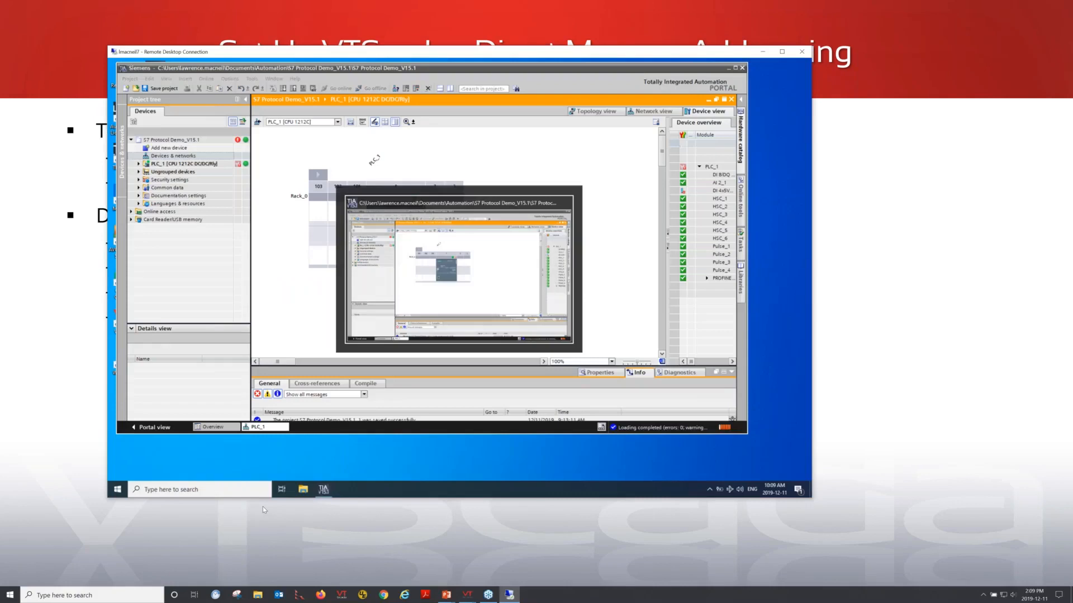
key(alt+Tab)
key(alt+Tab)
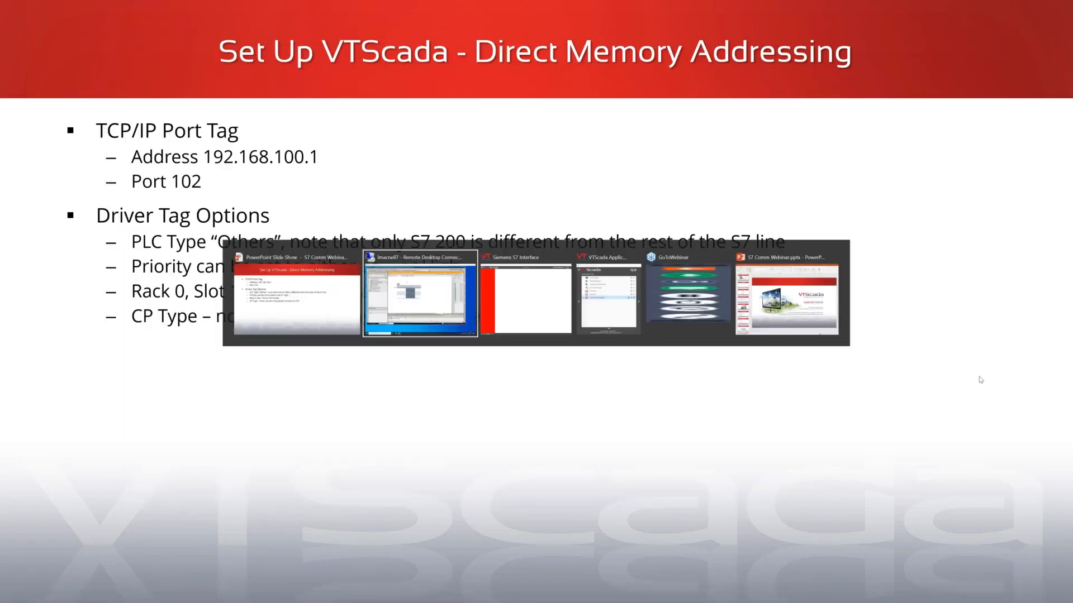
key(alt+Tab)
key(alt+Tab)
key(alt+Tab)
key(alt+Tab)
key(alt+Tab)
key(alt+Tab)
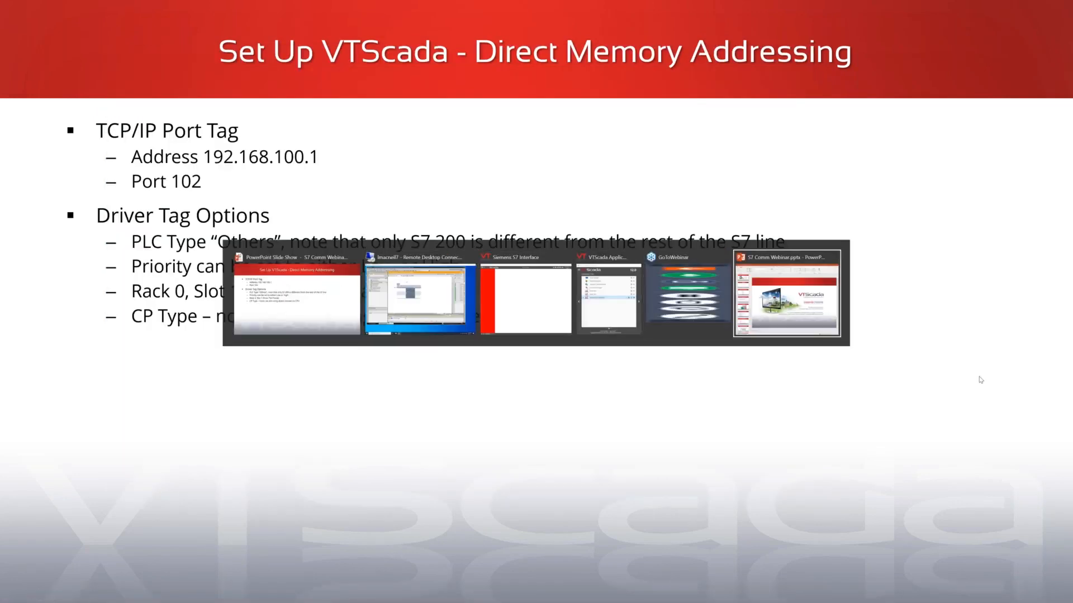
key(alt+Tab)
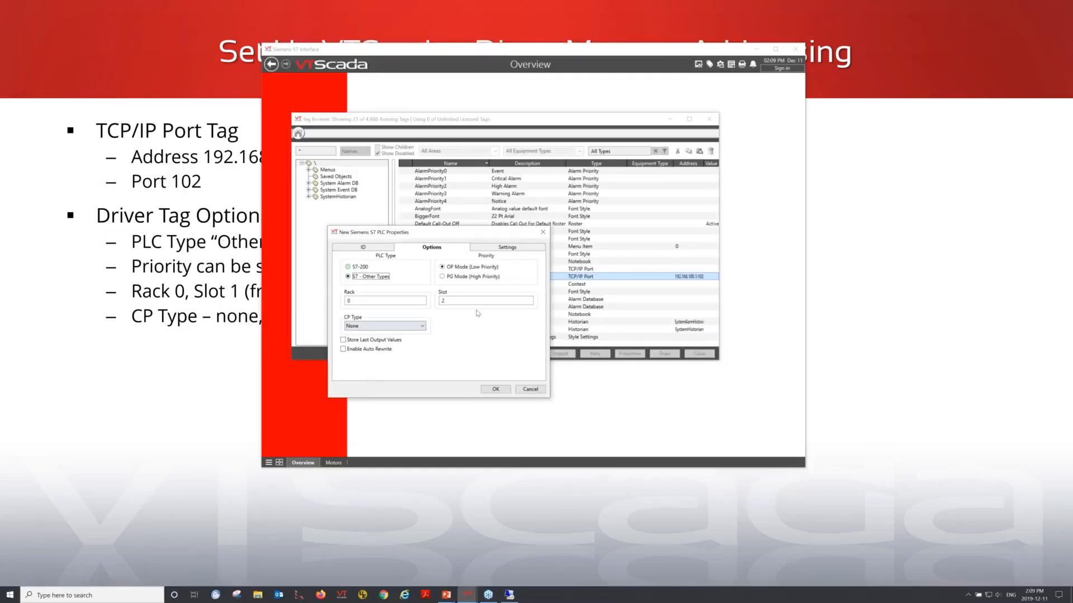
double_click(474, 301)
text(1)
key(Tab)
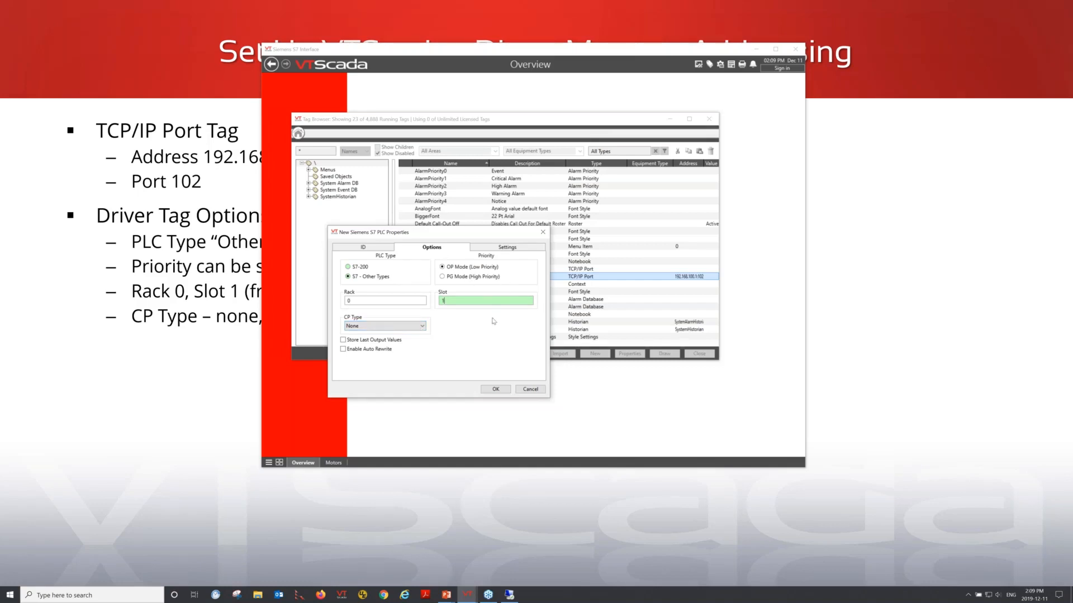
- Save the driver tag with its default communication settings and select CPU under PLC.PORT in the tag tree
click(508, 247)
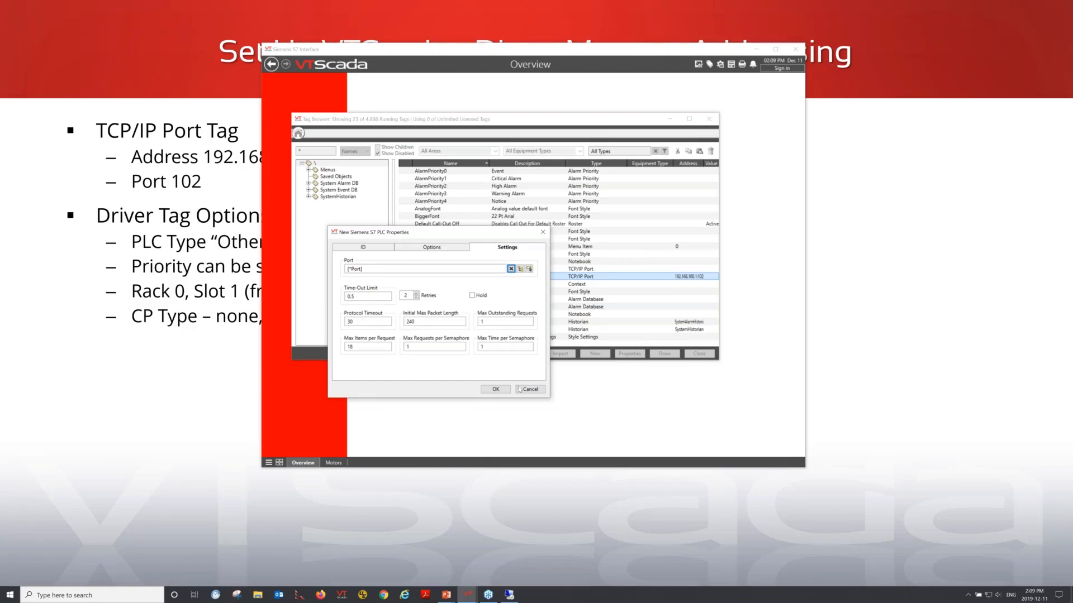
click(499, 392)
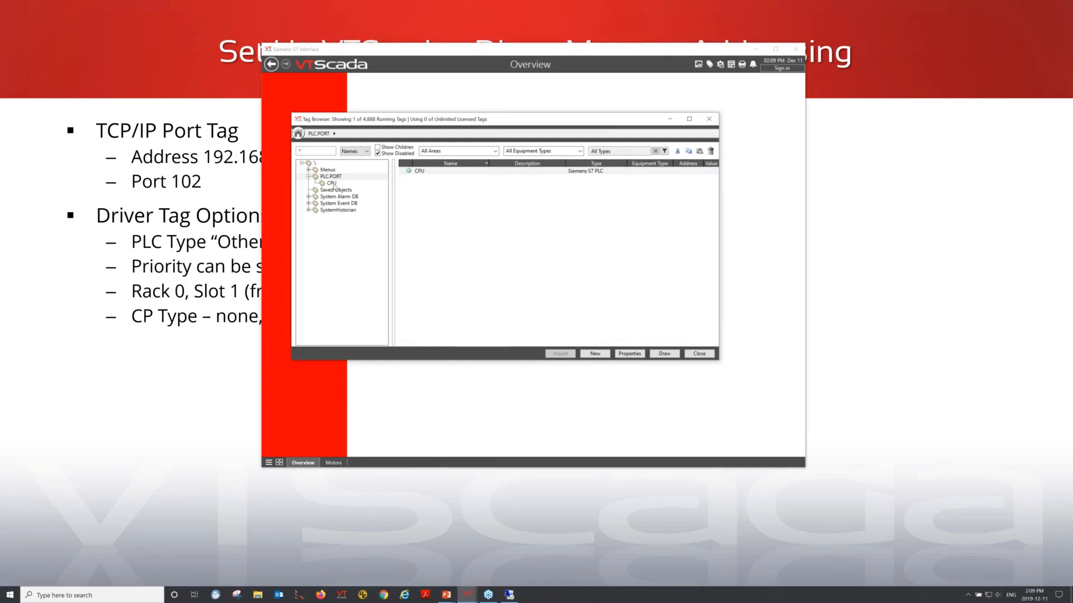
click(334, 184)
- Switch to the PowerPoint slide show and reveal the Driver Tag Settings and Digital Status Tags points
click(206, 408)
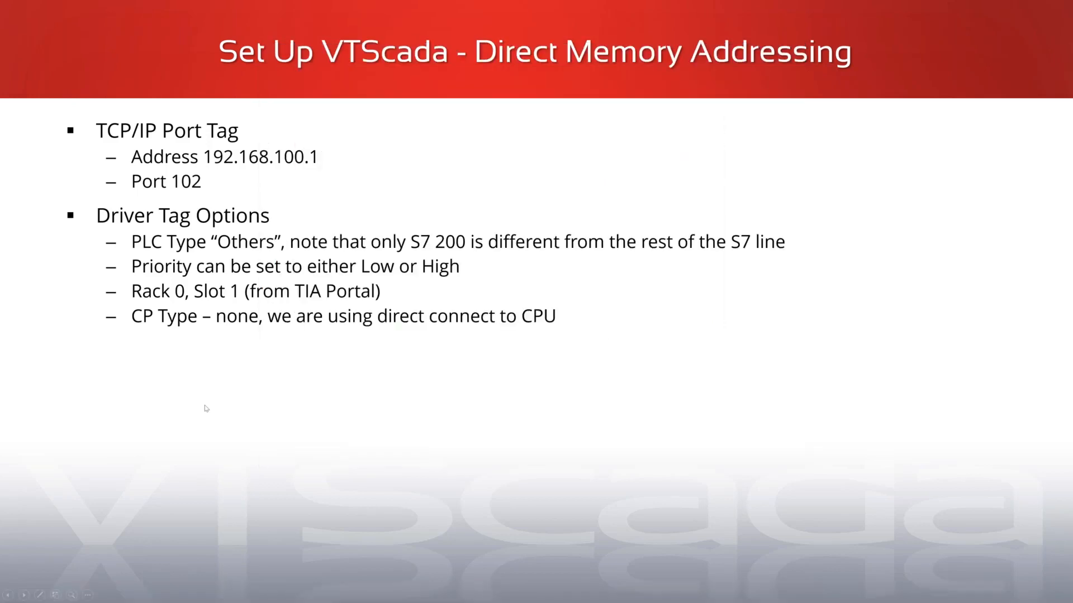
key(Right)
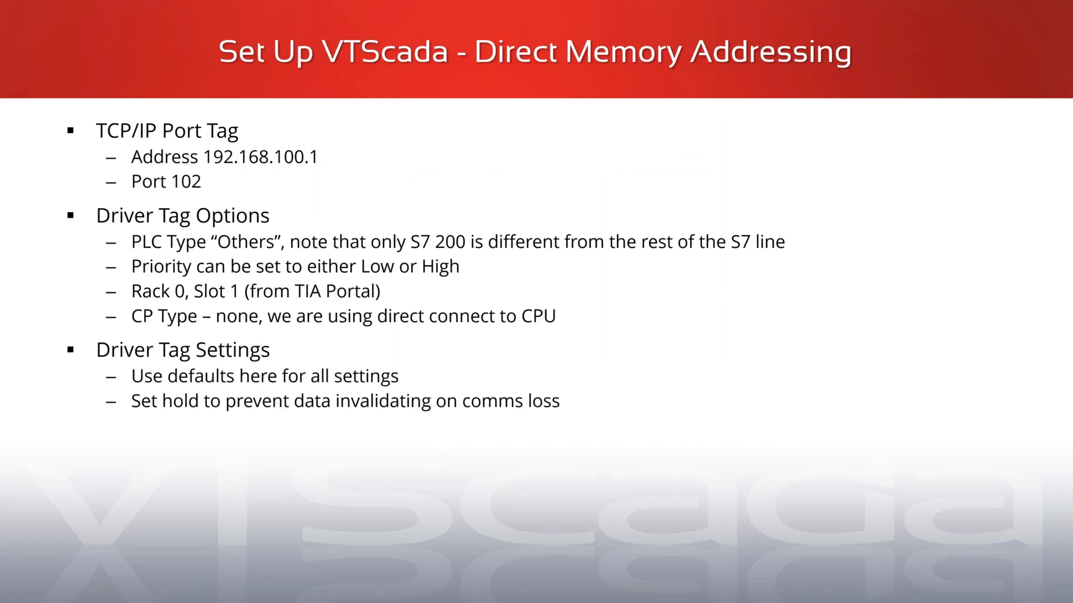
key(Right)
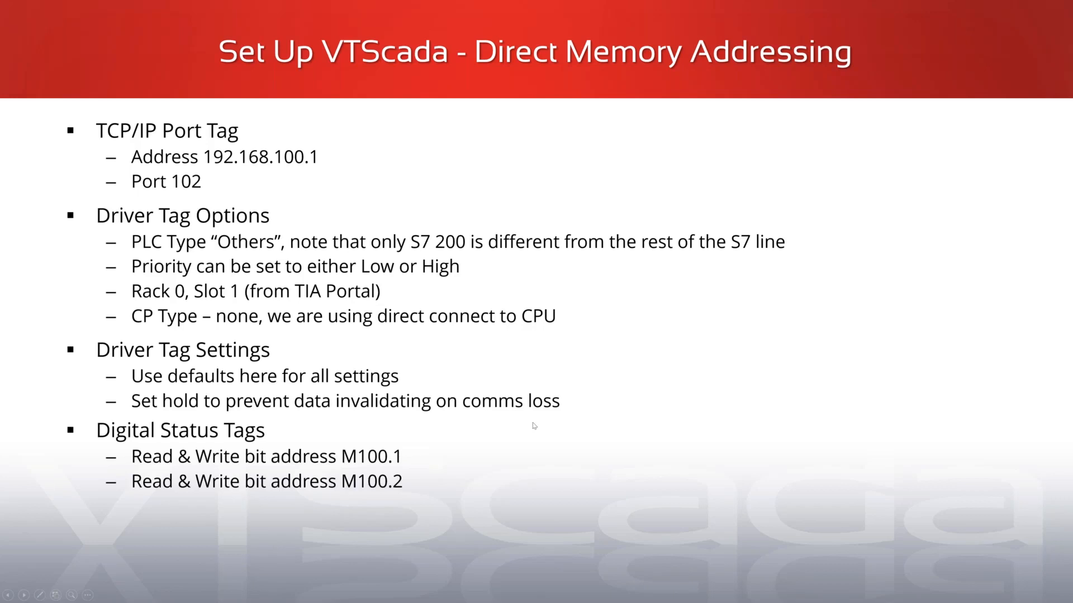
- Switch to VTScada and start a new Digital Status child tag named M100_1 under the CPU driver tag
key(alt+Tab)
right_click(358, 186)
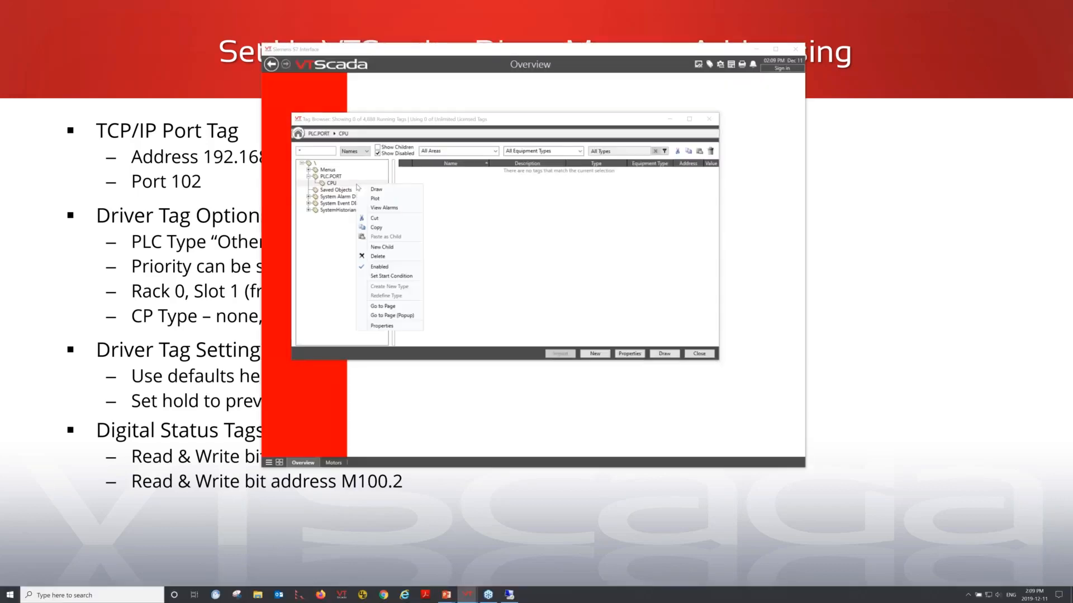
click(403, 249)
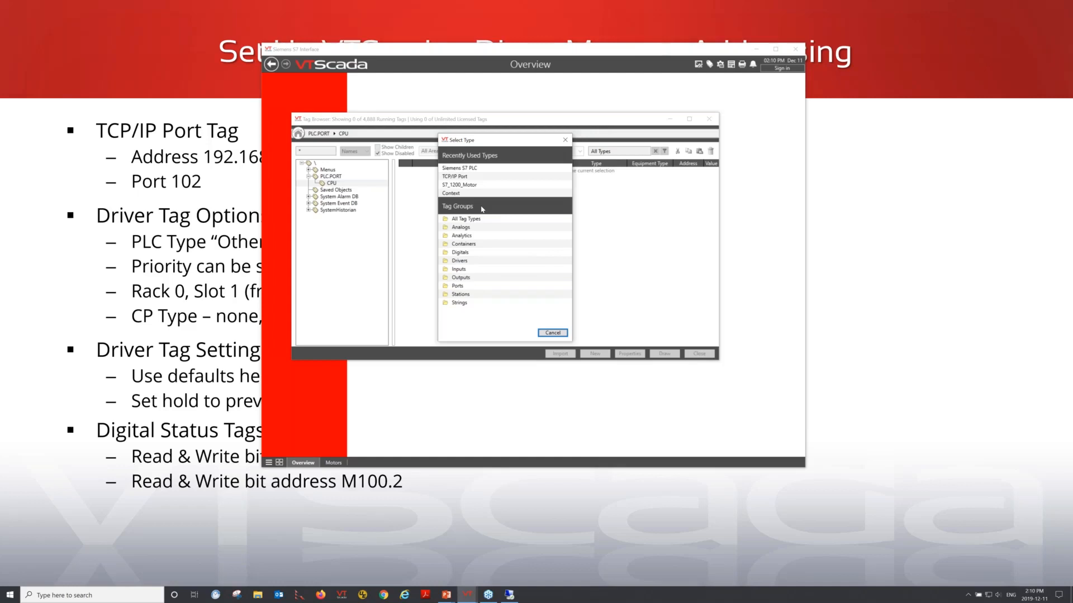
click(466, 252)
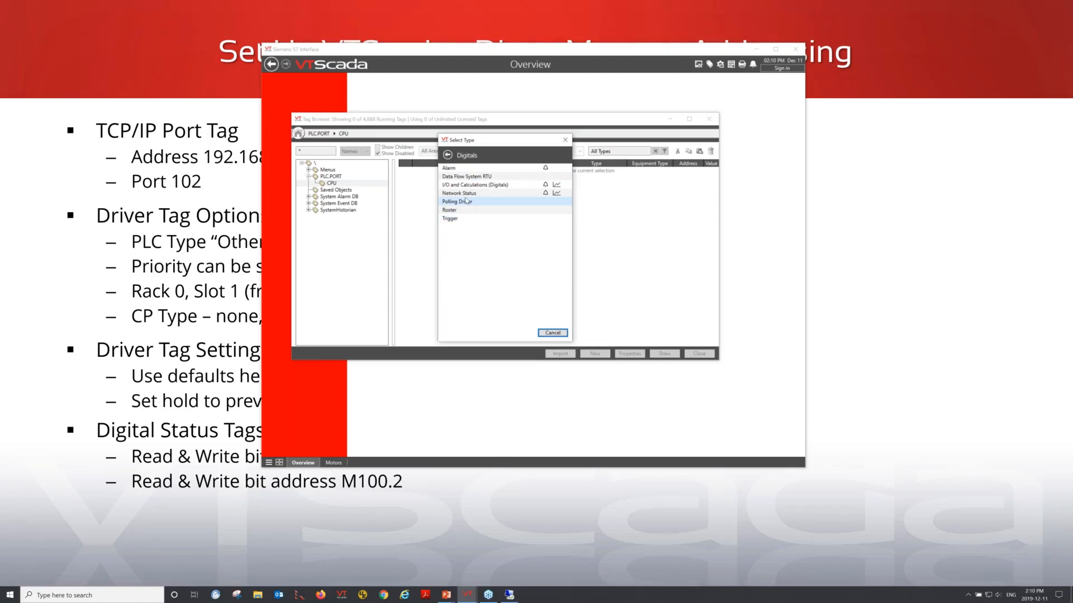
click(447, 155)
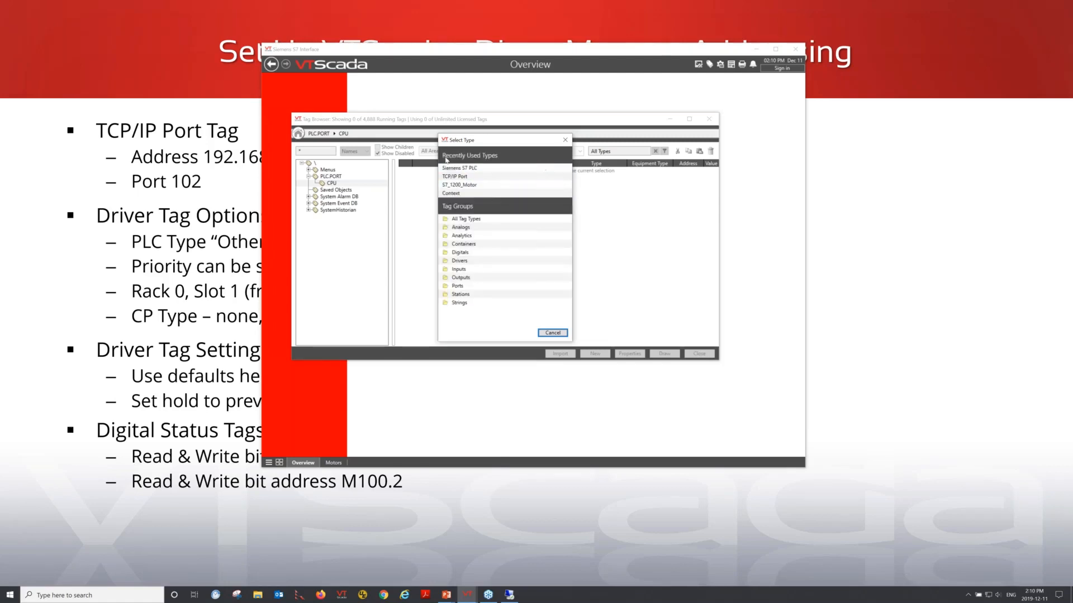
click(476, 219)
drag(569, 160, 581, 199)
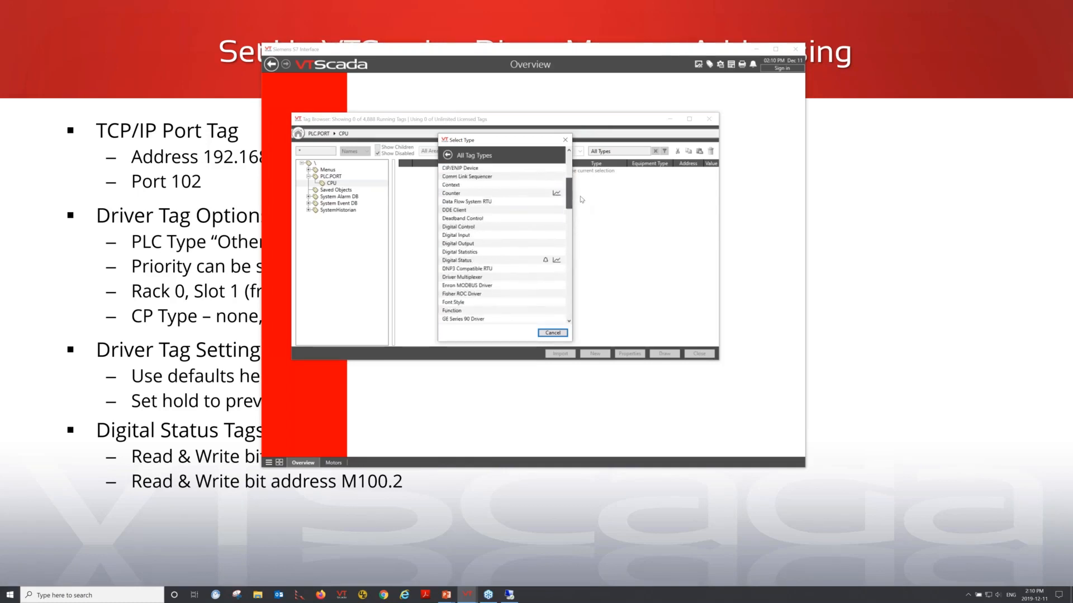
click(458, 260)
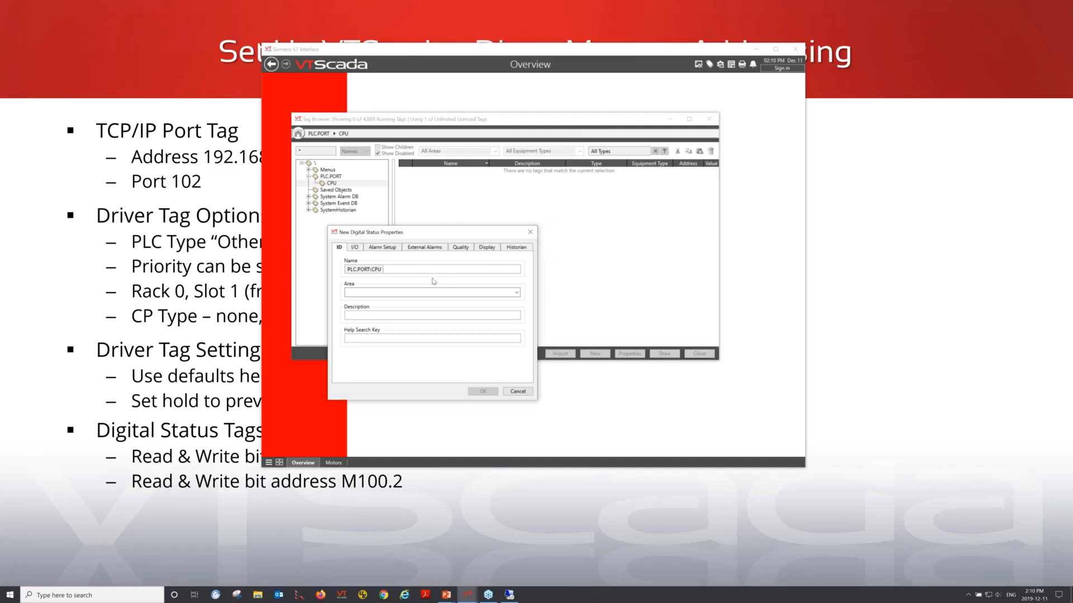
text(M100_1)
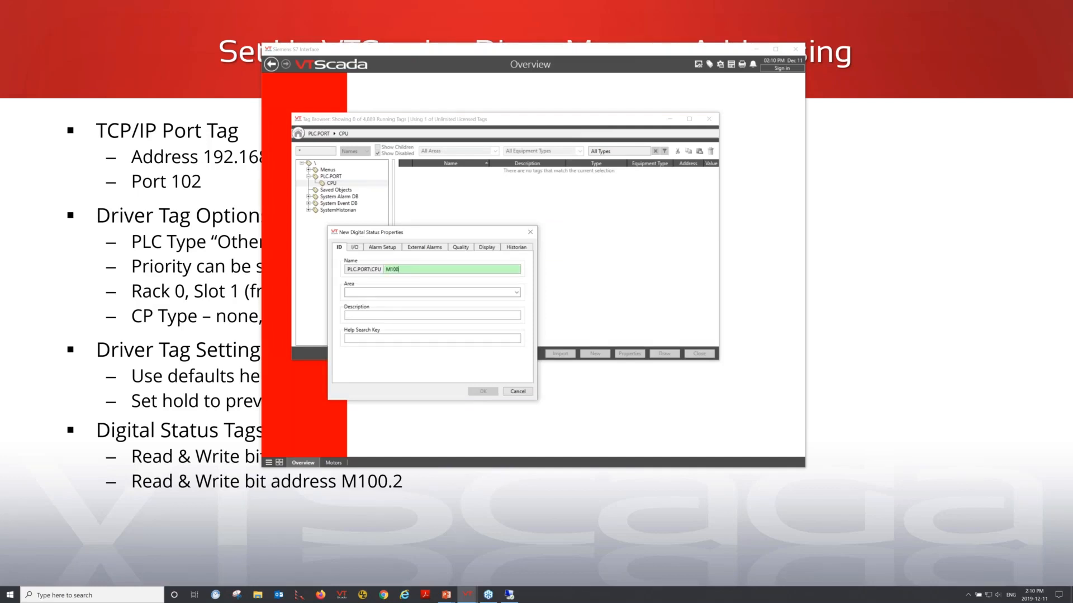
- Set the new tag's Bit 0 address to M100.1, save it, and narrow the Description column in the tag list
click(355, 249)
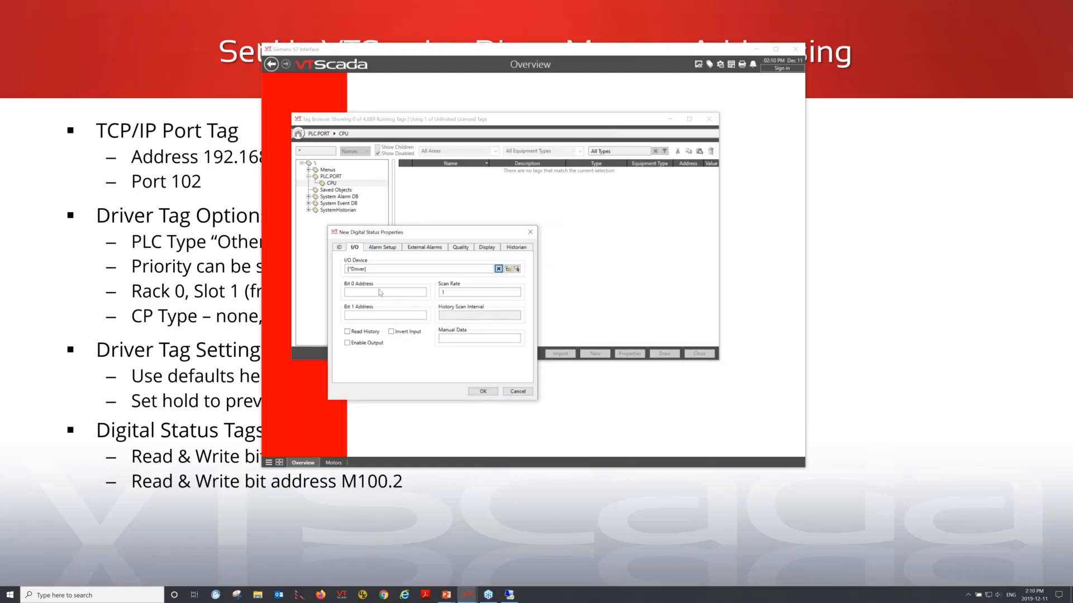
click(379, 293)
text(M110.1)
key(Tab)
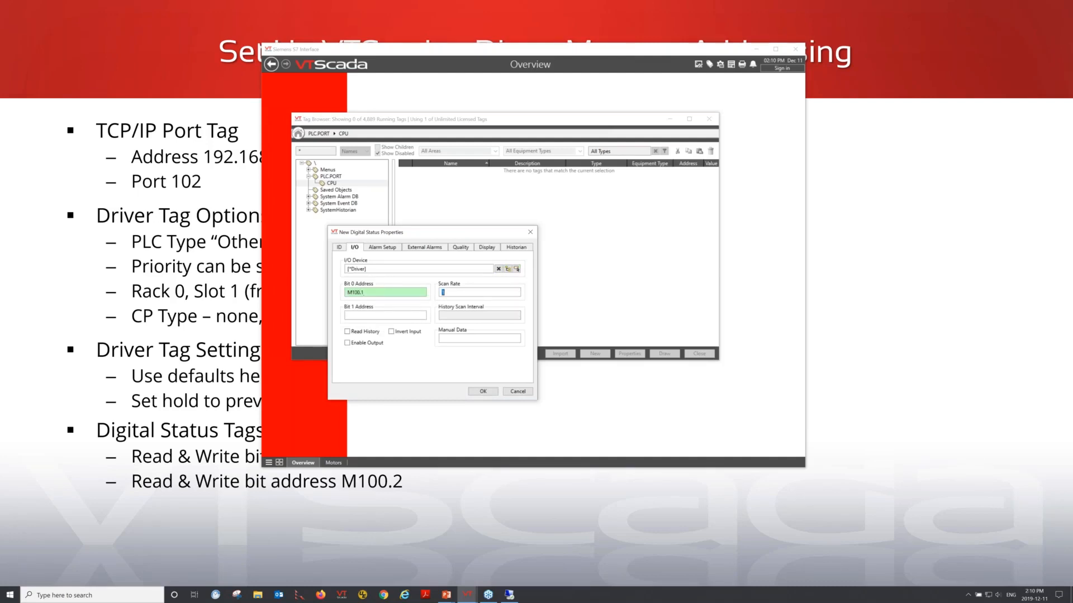
click(483, 392)
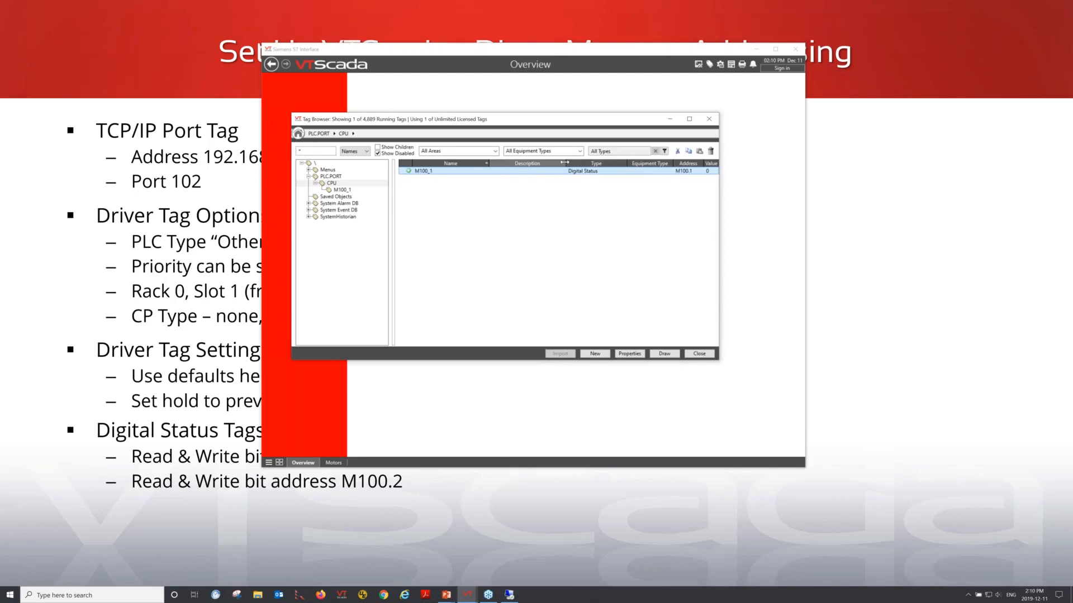
drag(564, 162, 547, 164)
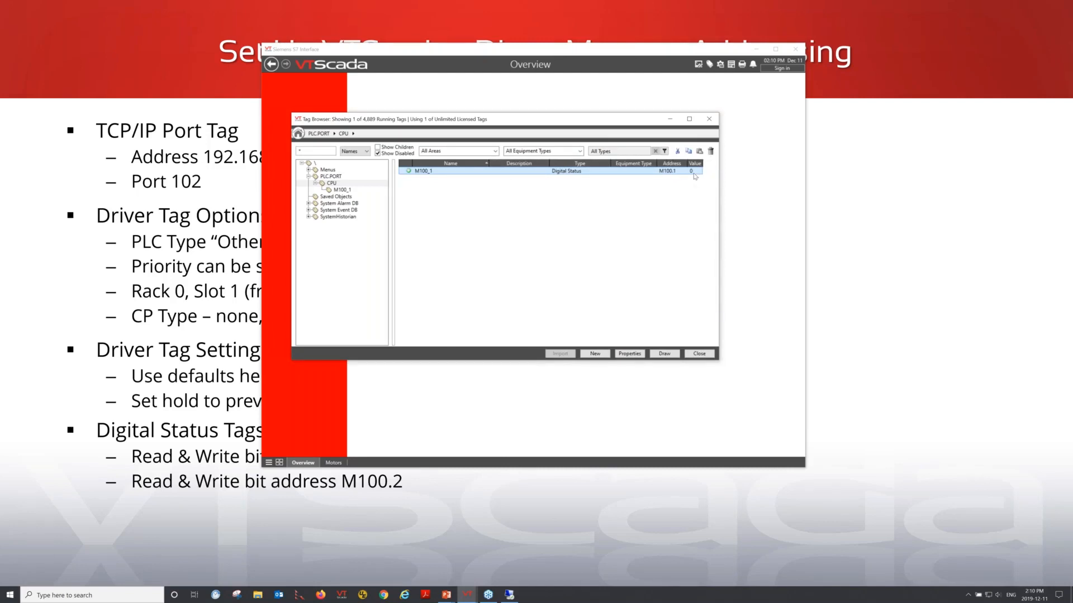
- Copy the M100_1 tag and paste it as a child of CPU under the new name M100_2
right_click(460, 172)
click(495, 218)
right_click(334, 184)
click(374, 237)
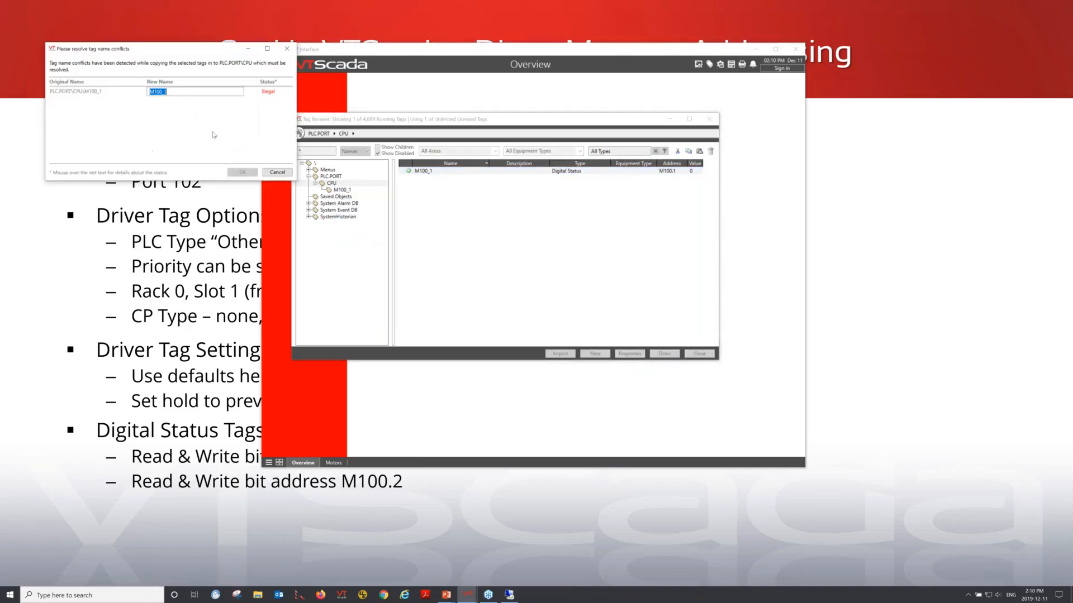
click(169, 93)
click(243, 172)
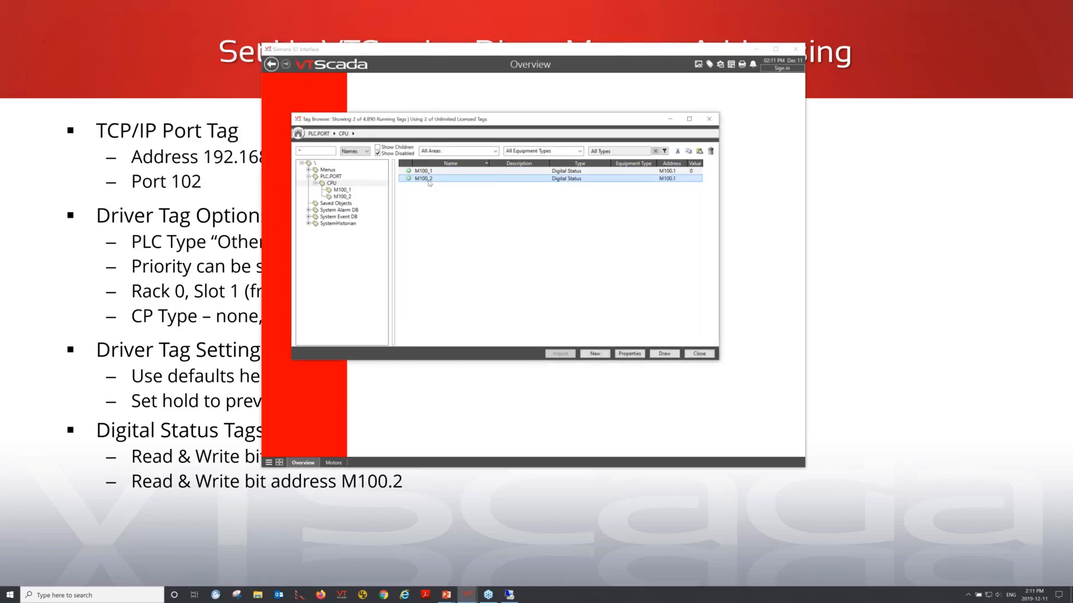
- Edit the M100_2 tag's I/O properties to set its Bit 0 address to M100.2 and save
right_click(428, 179)
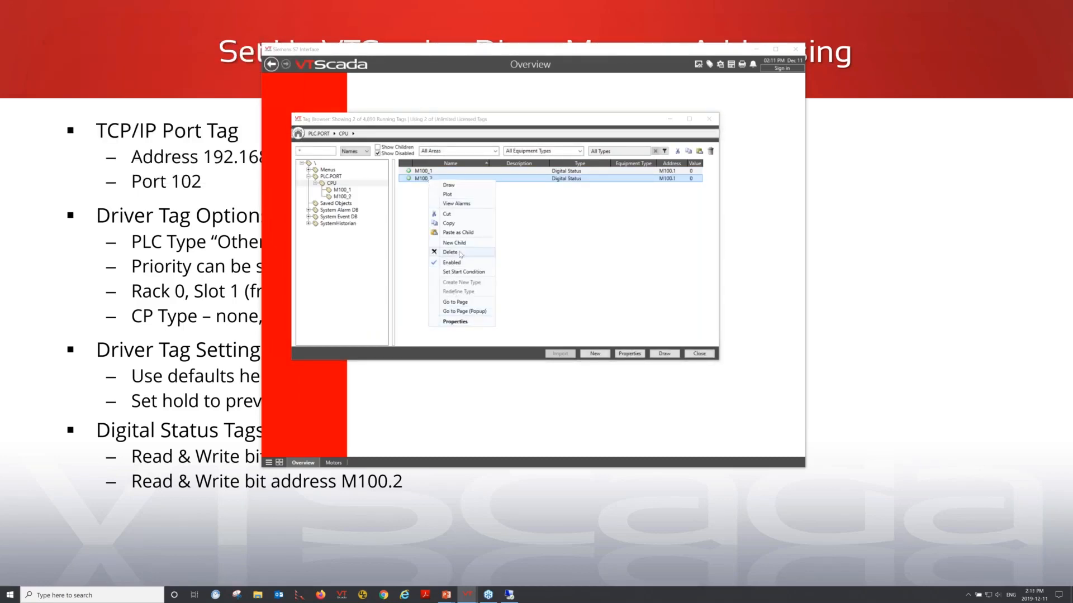
click(463, 322)
click(354, 247)
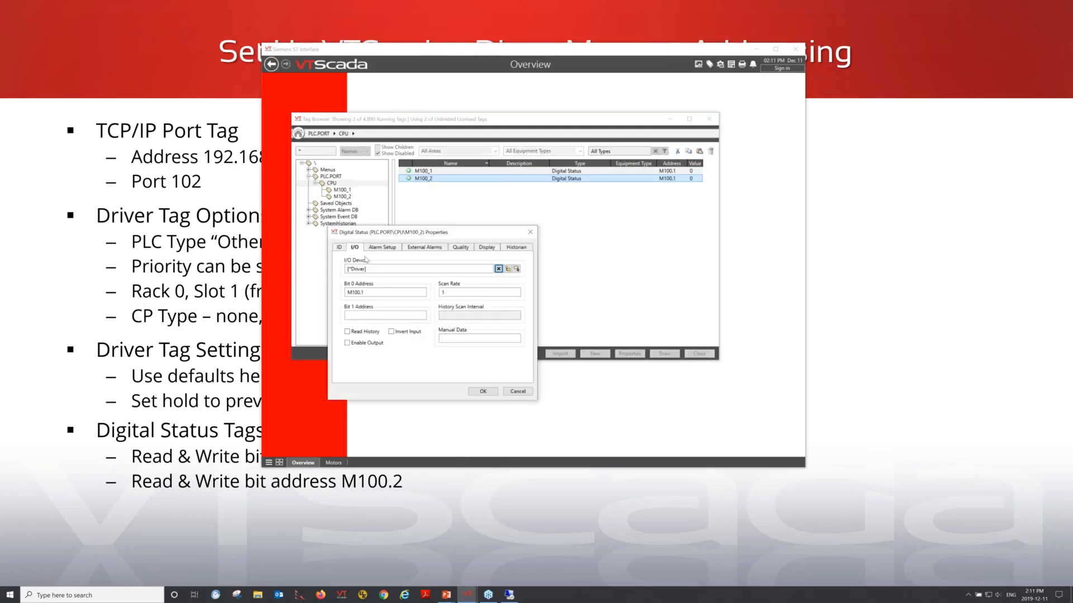
click(378, 293)
key(BackSpace)
text(2)
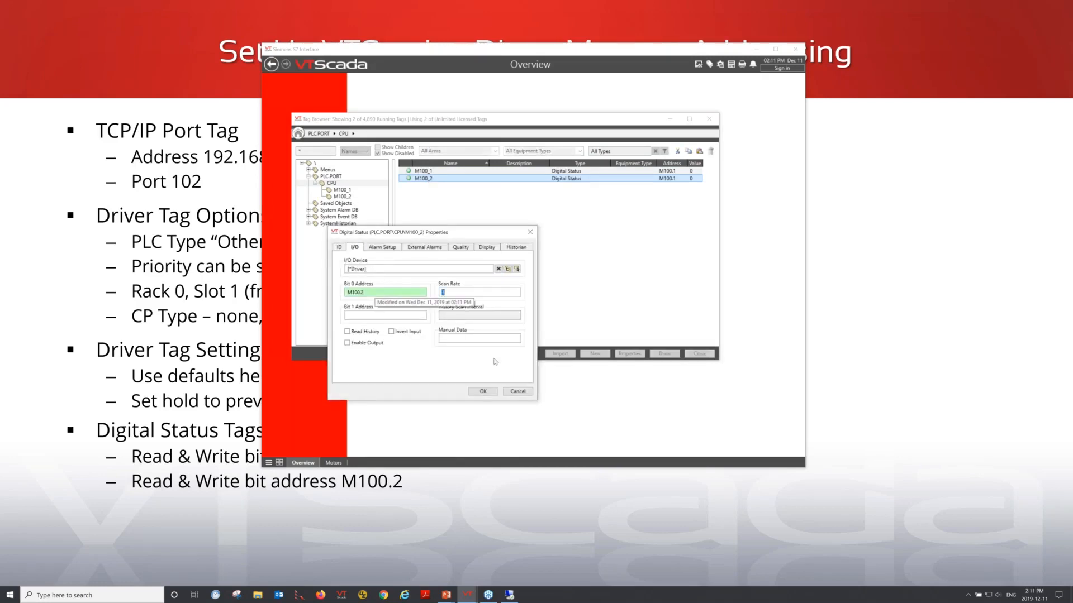
click(483, 391)
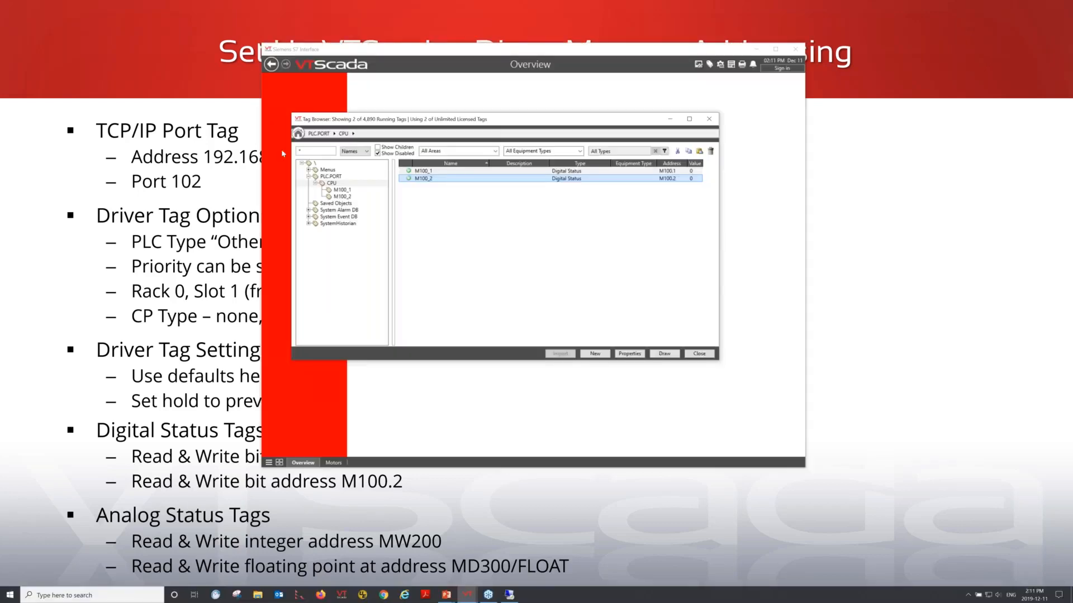
- Start a new Analog Status child tag named MW200 under the CPU driver tag
right_click(348, 185)
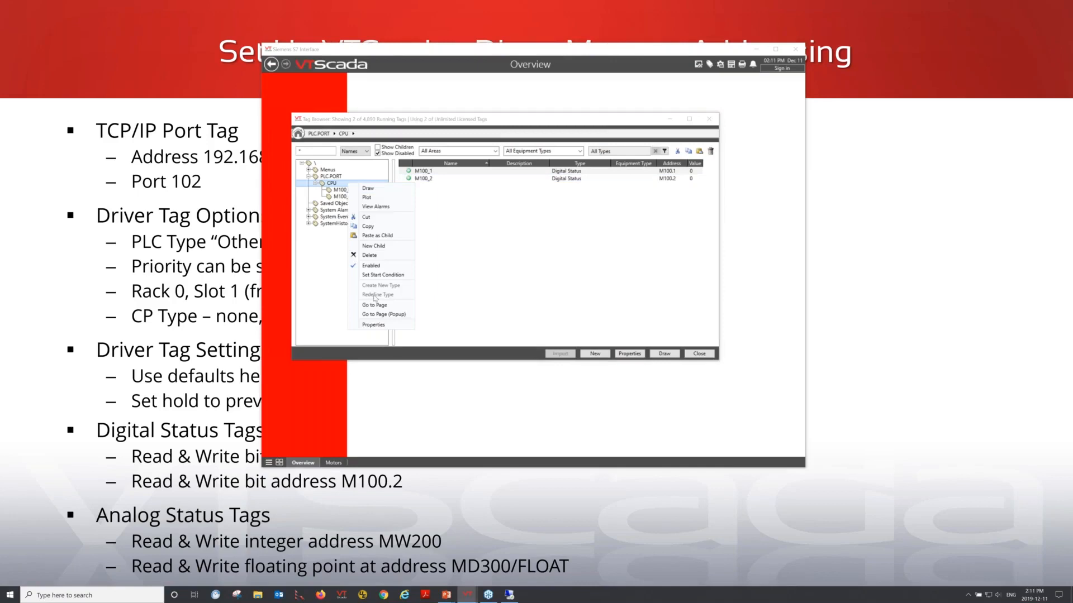
click(373, 247)
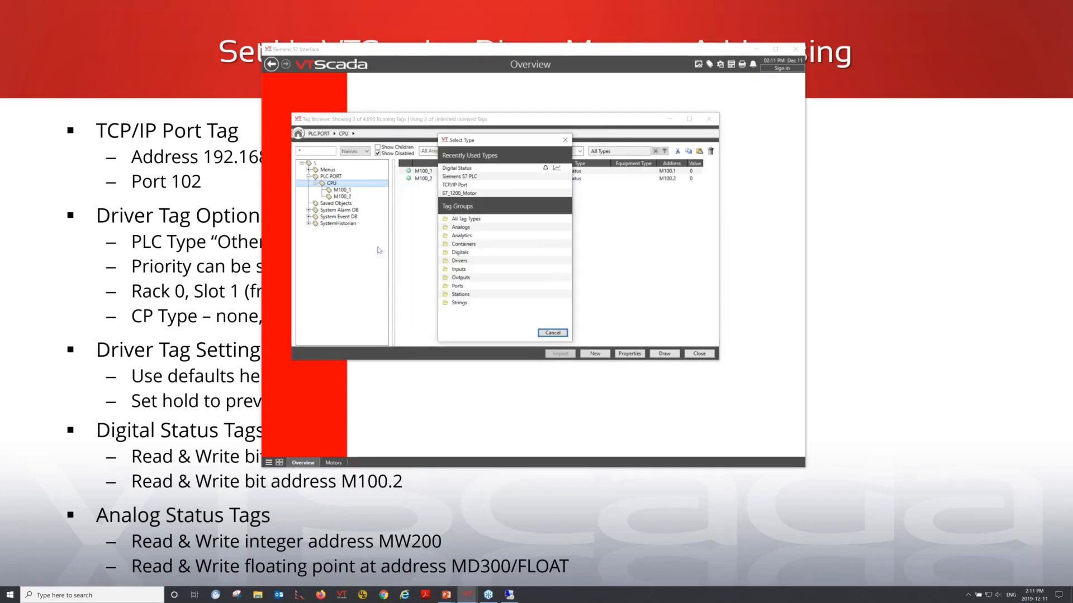
click(473, 219)
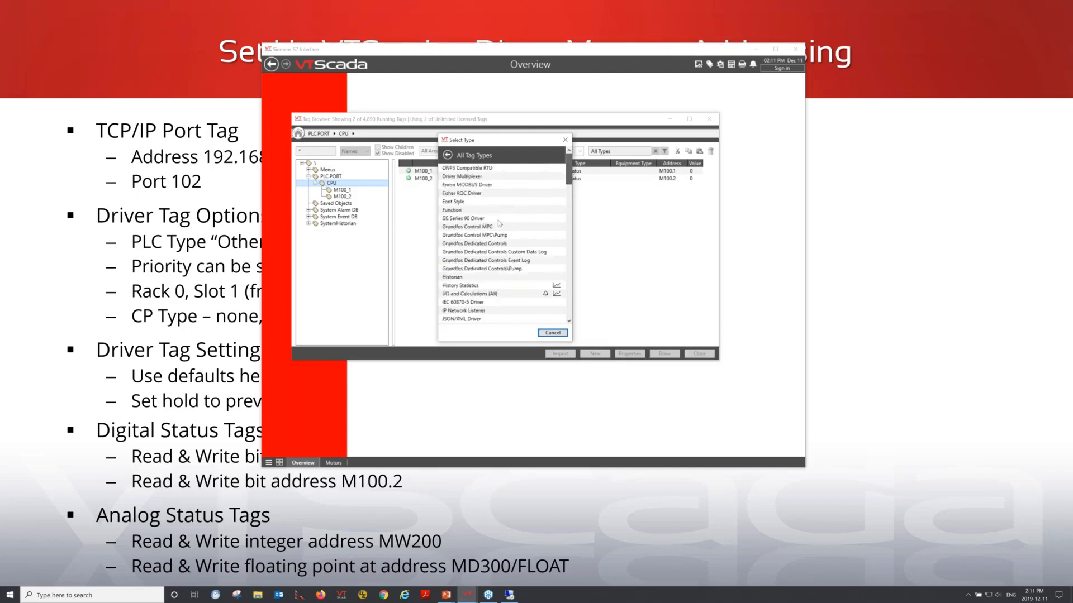
click(472, 244)
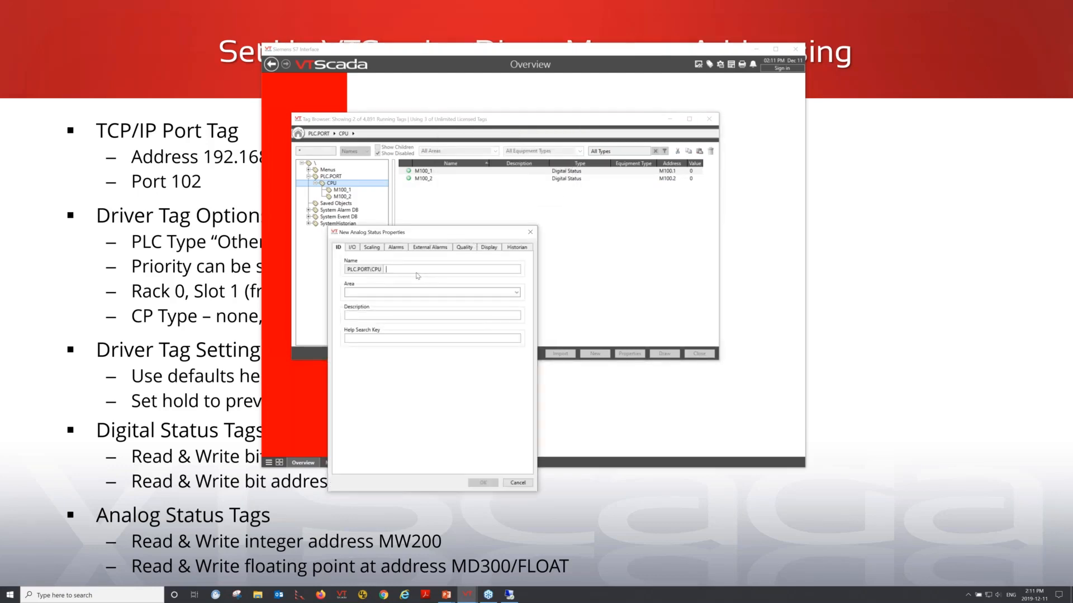
text(MW200)
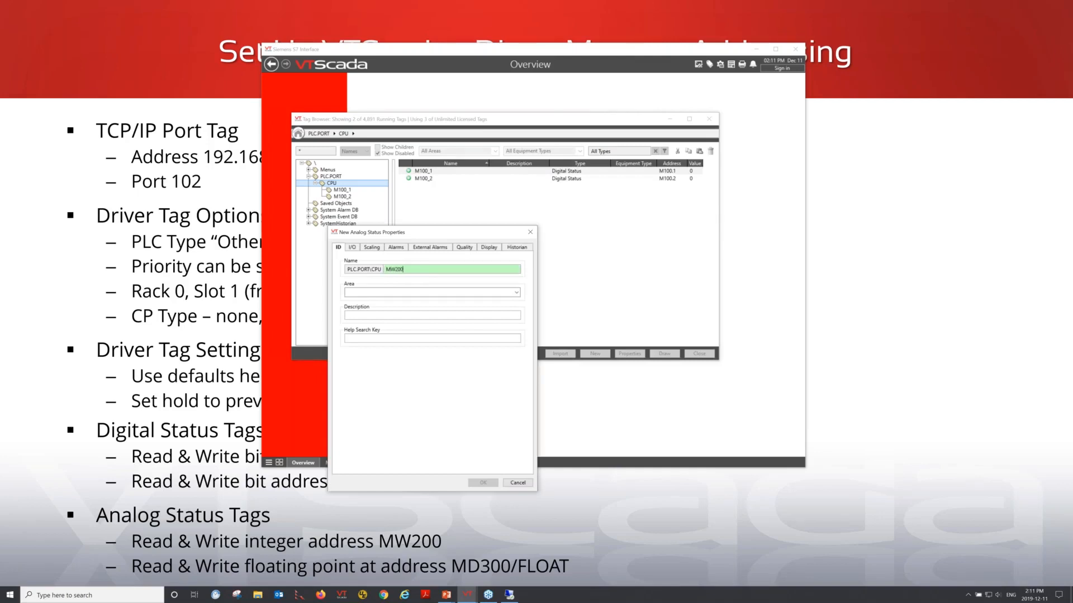
key(Tab)
- Set the I/O address of the new analog tag to MW200 and save the tag
click(352, 248)
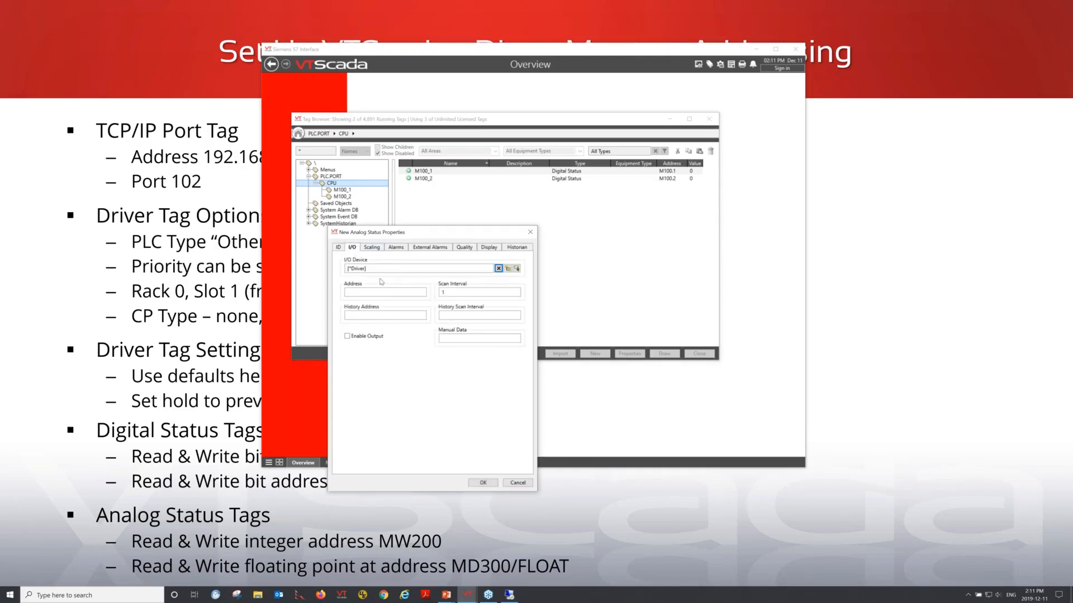
click(375, 293)
text(MW200)
key(Tab)
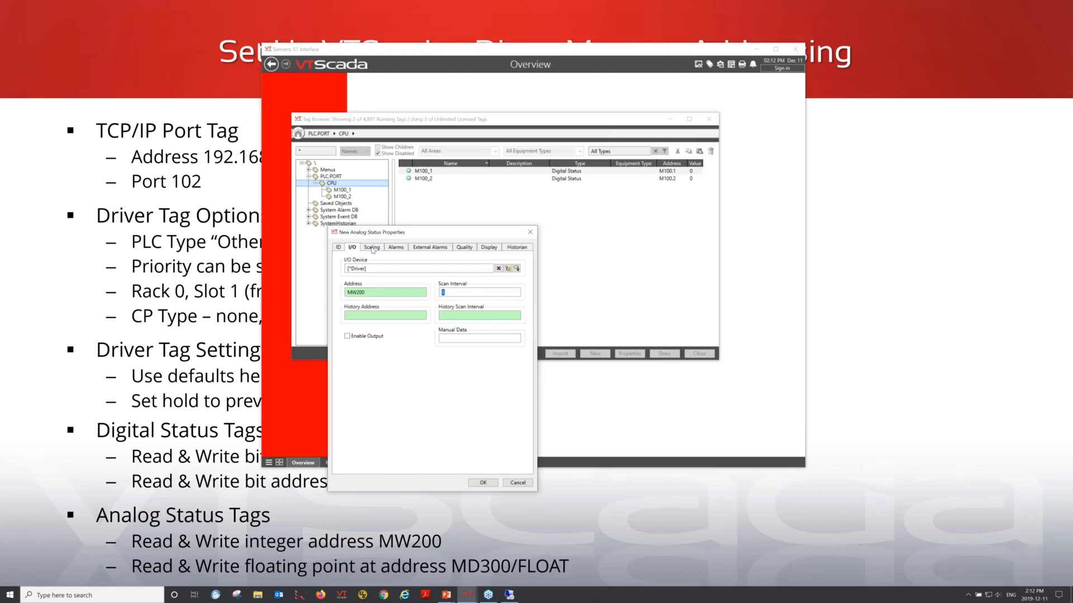
click(490, 484)
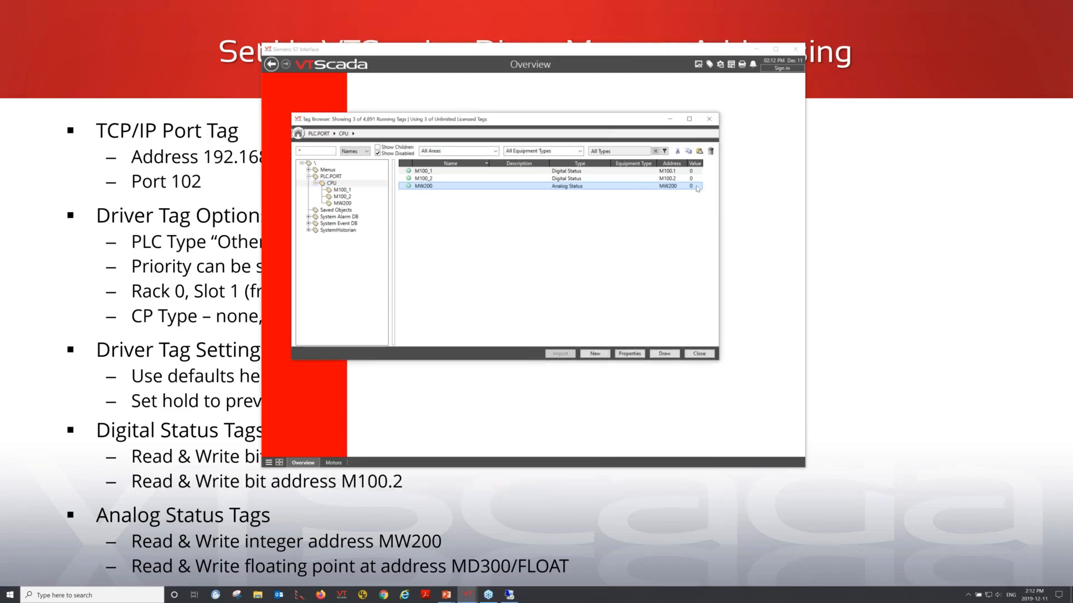
- Start another Analog Status child tag under CPU and name it MD300
right_click(358, 187)
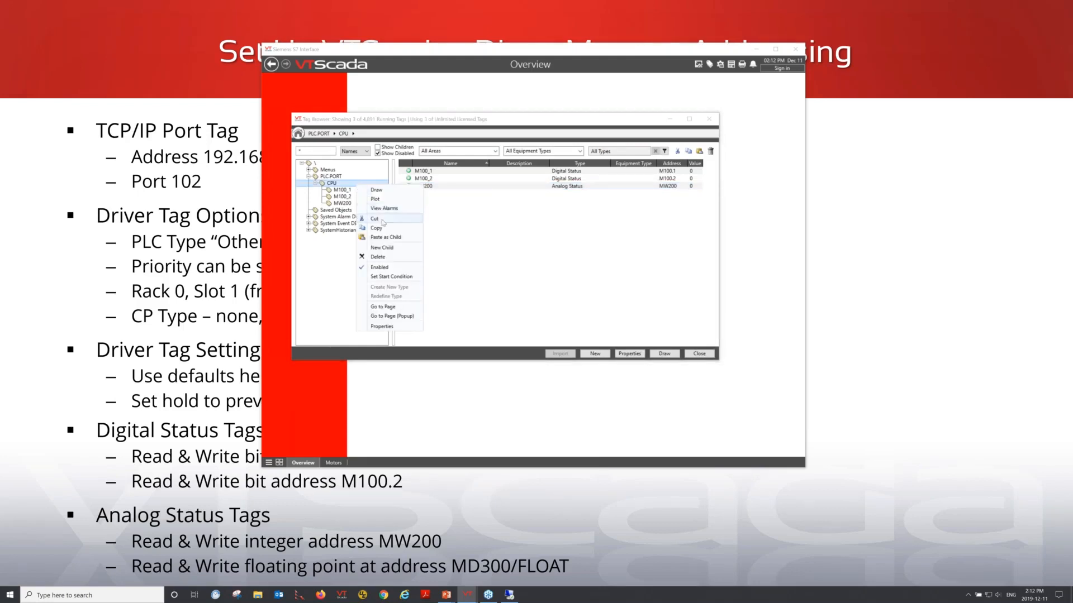
click(385, 247)
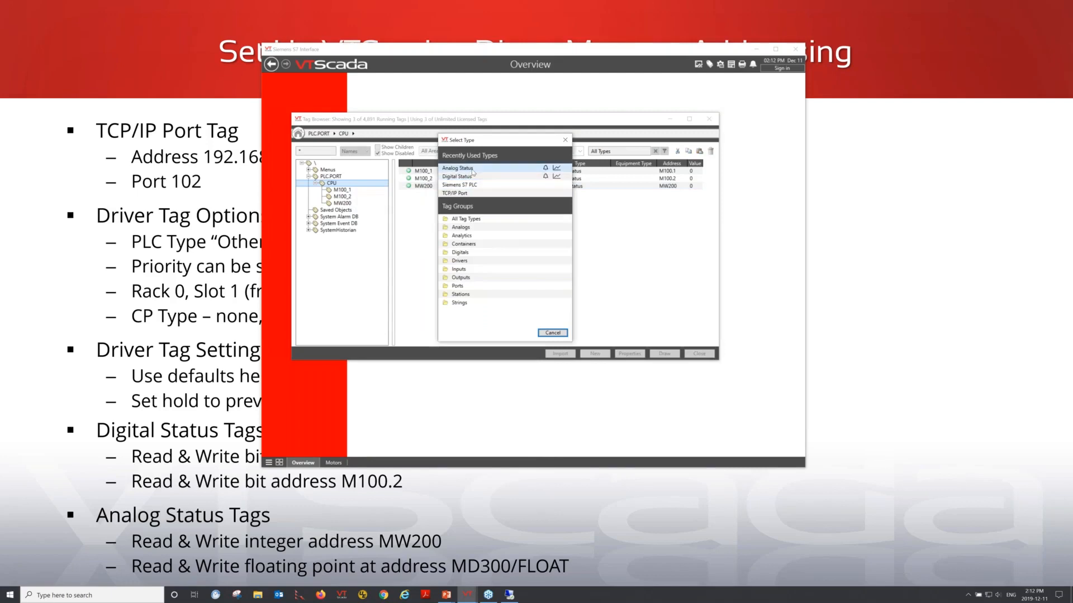
click(471, 168)
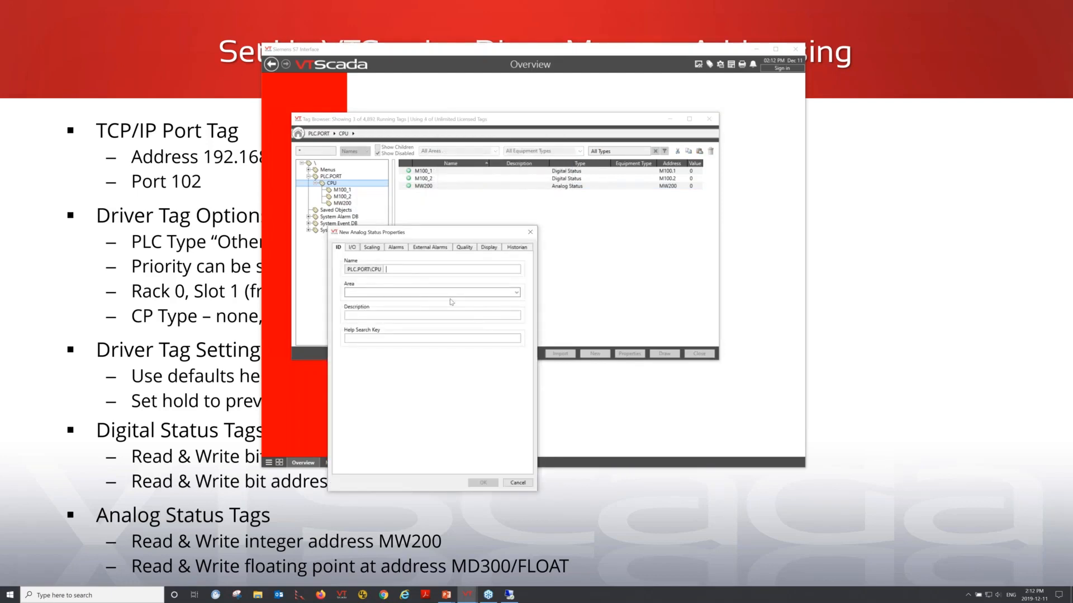
text(MD300)
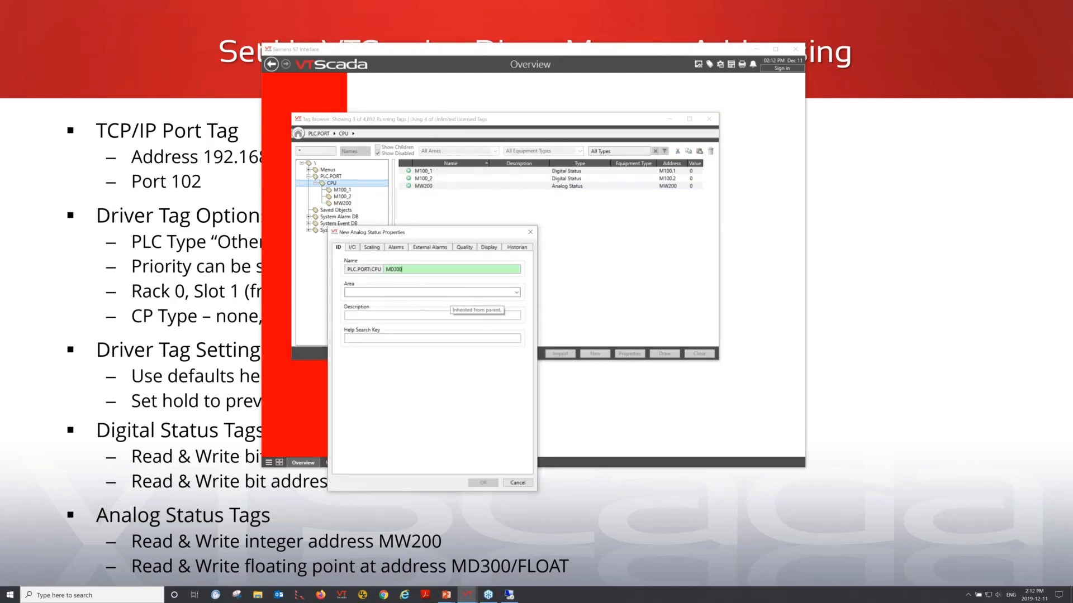
key(Tab)
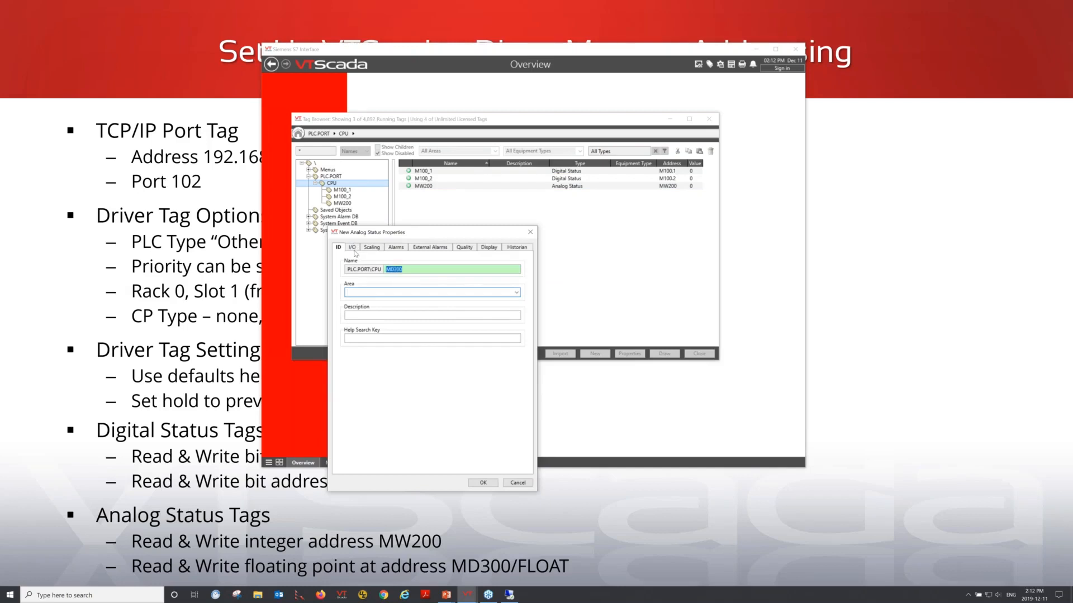
- Set the MD300 tag's I/O address to MD300/FLOAT and save the tag
click(352, 247)
click(381, 294)
key(BackSpace)
key(BackSpace)
key(BackSpace)
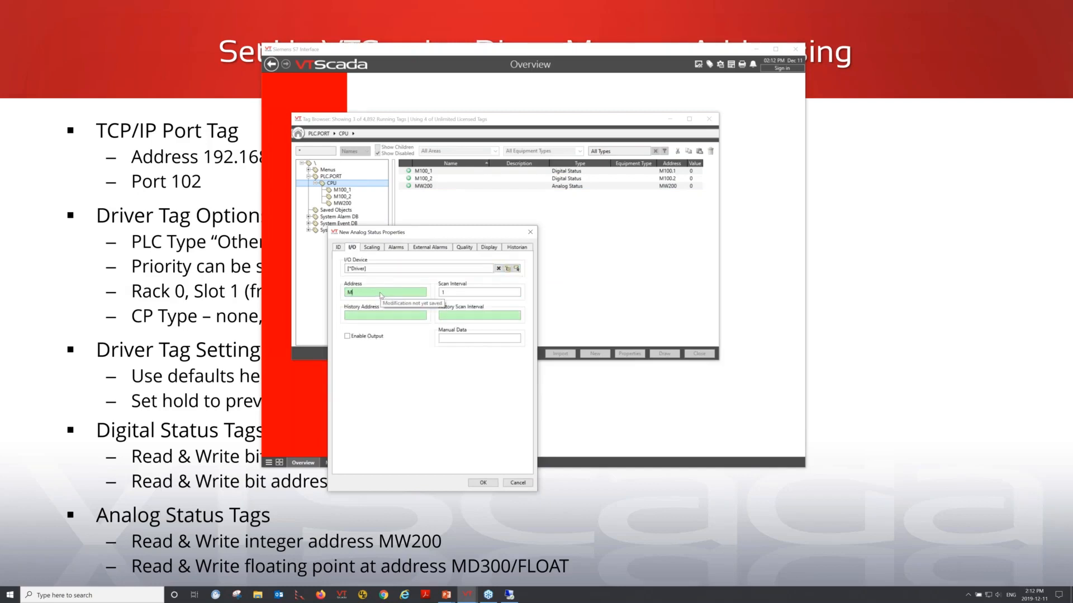
text(D300)
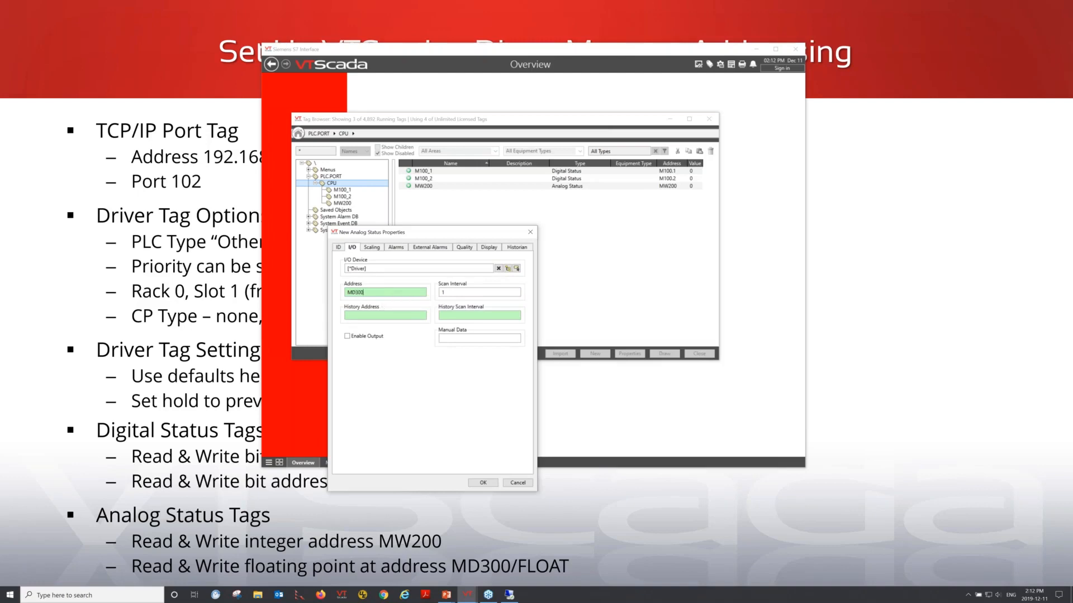
text(/FLOAT)
key(Tab)
click(483, 483)
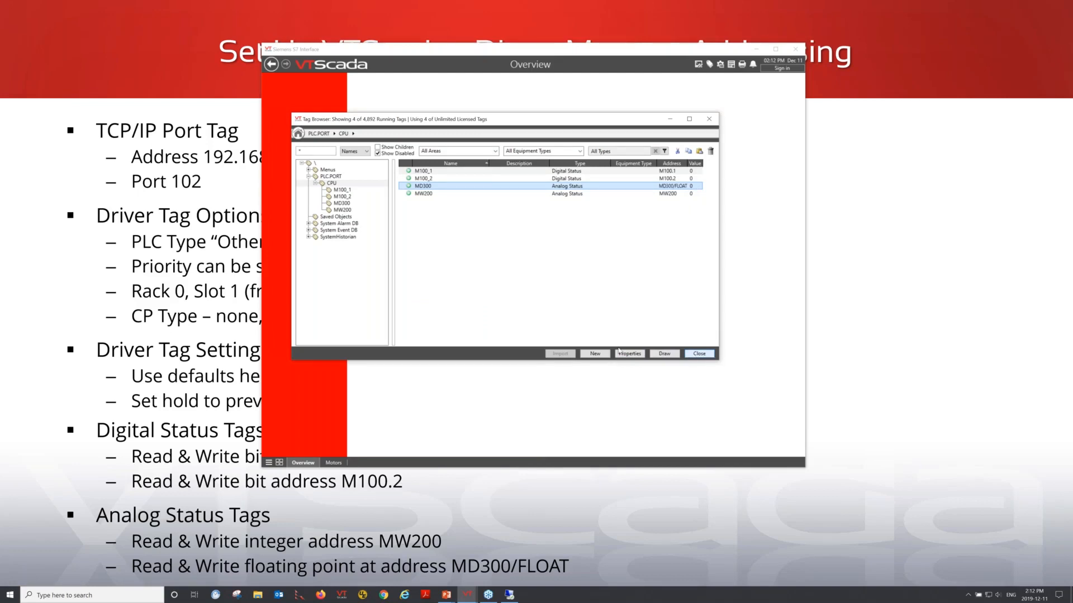
- Open the context help for the option properties of the CPU driver tag
right_click(343, 186)
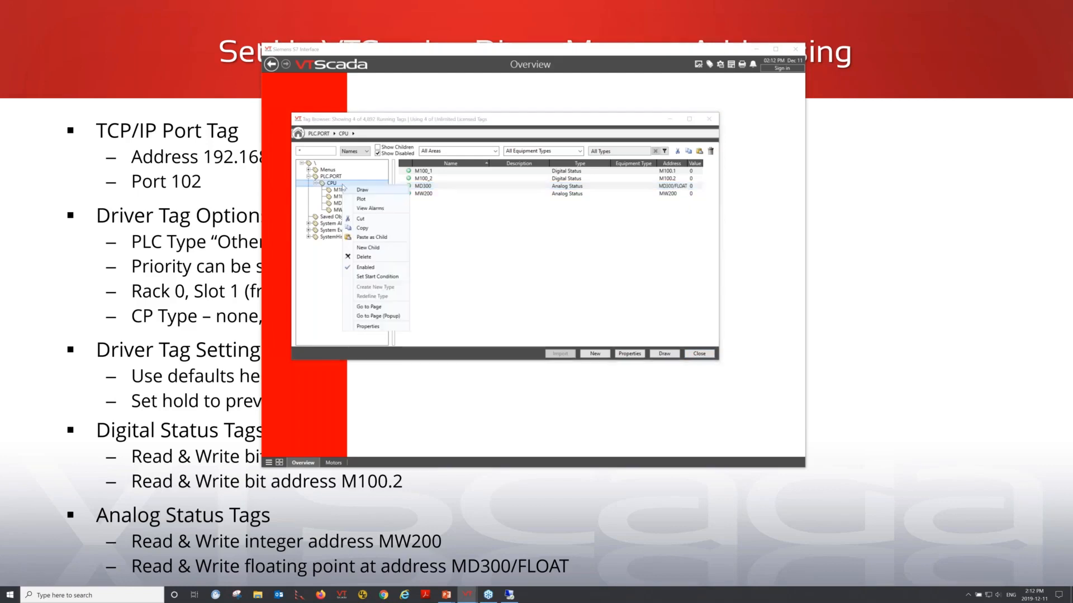
click(389, 328)
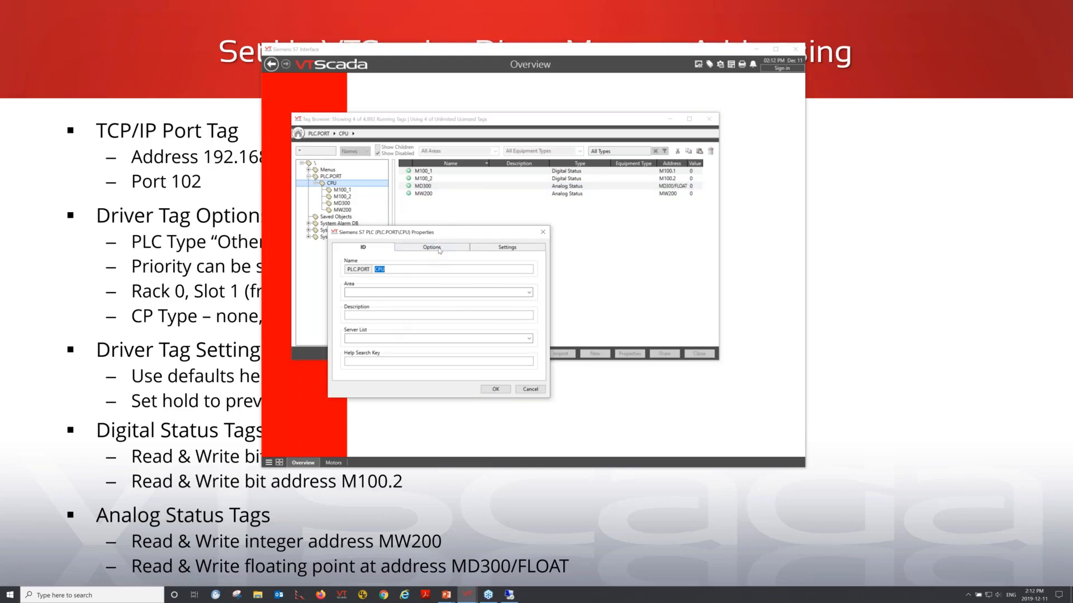
click(439, 247)
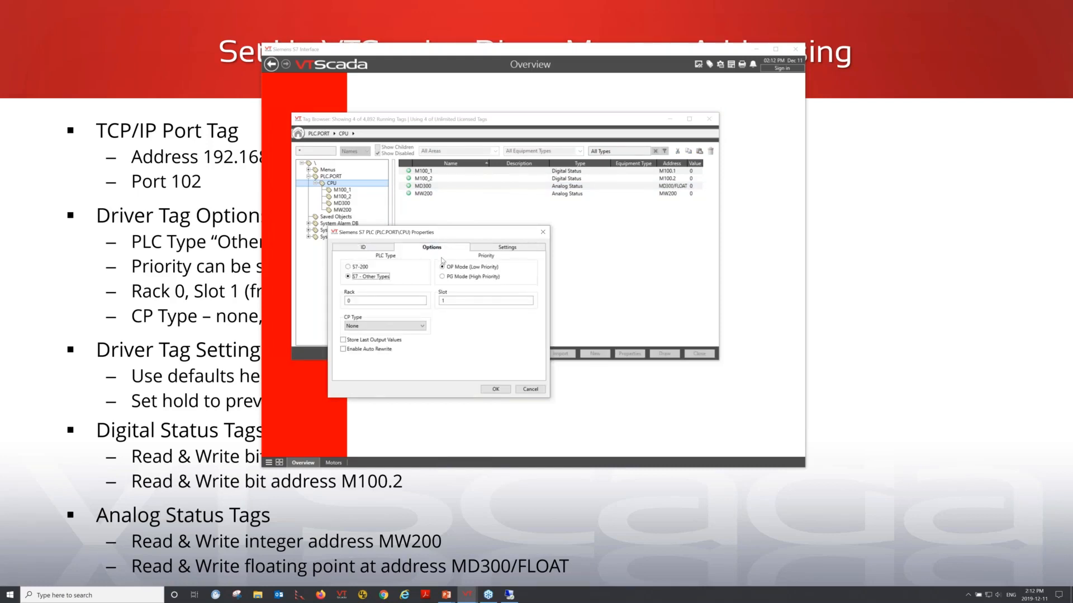
key(F1)
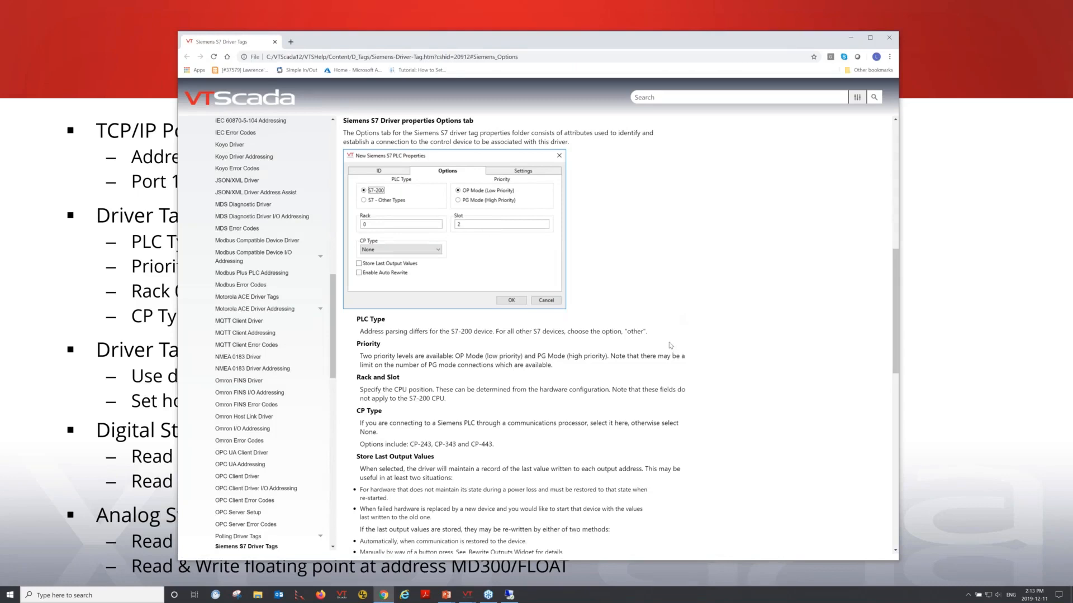
- Look up the related Siemens S7 Driver I/O Addressing help topic, and close the help and the driver properties
scroll(670, 345, up, 5)
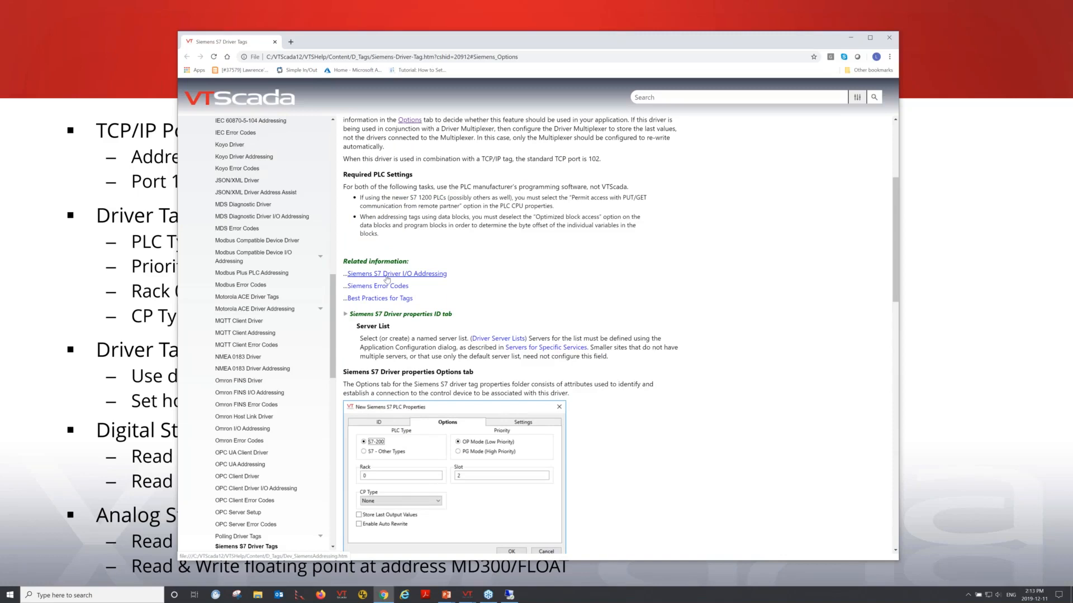
click(387, 274)
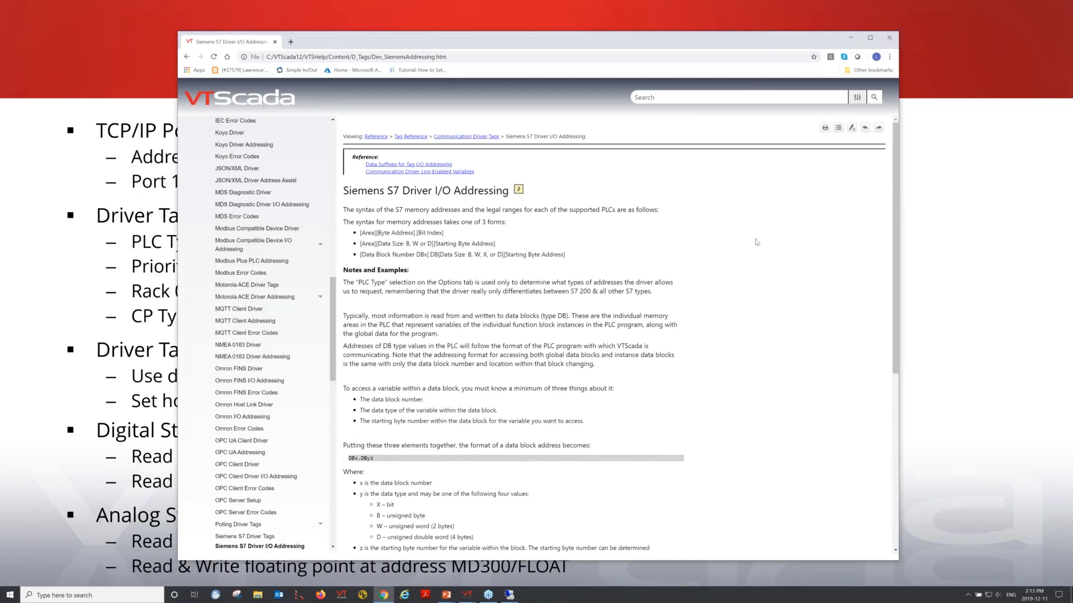
click(889, 39)
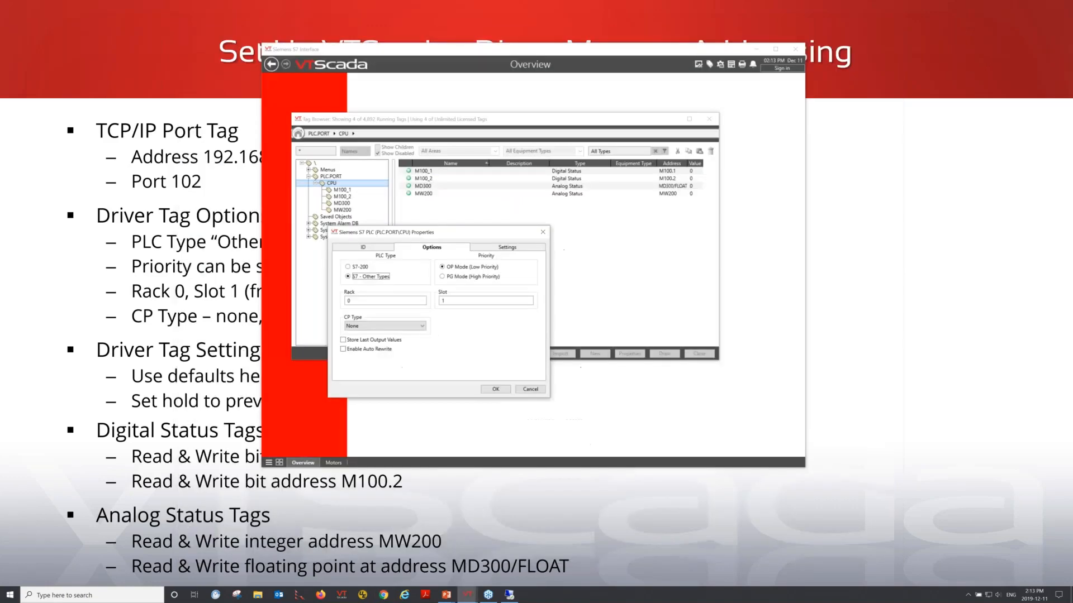
click(495, 389)
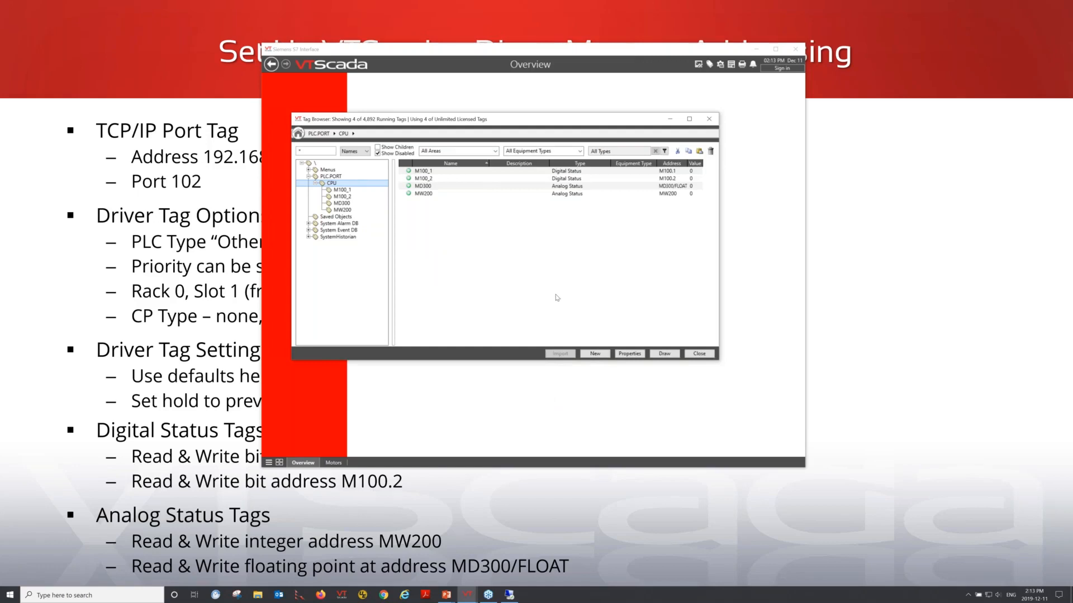
click(1010, 439)
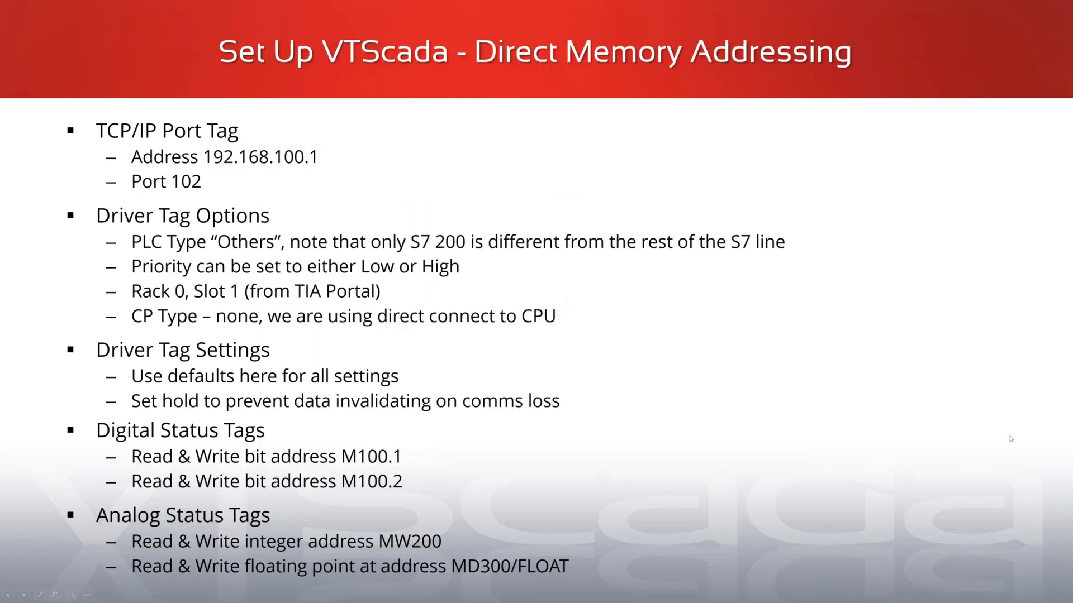
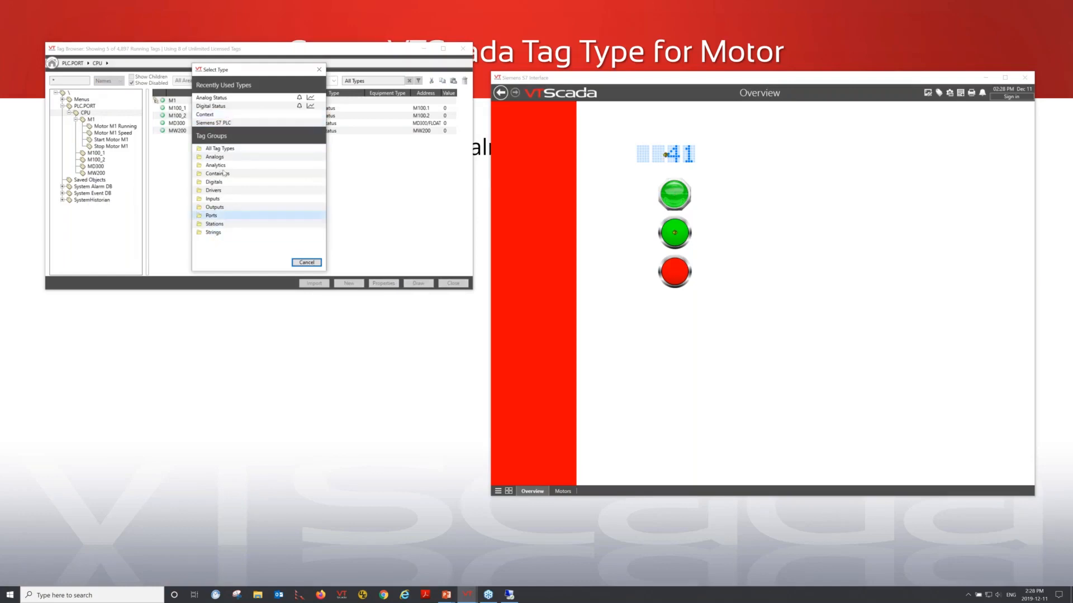
- Choose the S7Motor type for the new child tag under CPU and name it M1_Motor
click(226, 149)
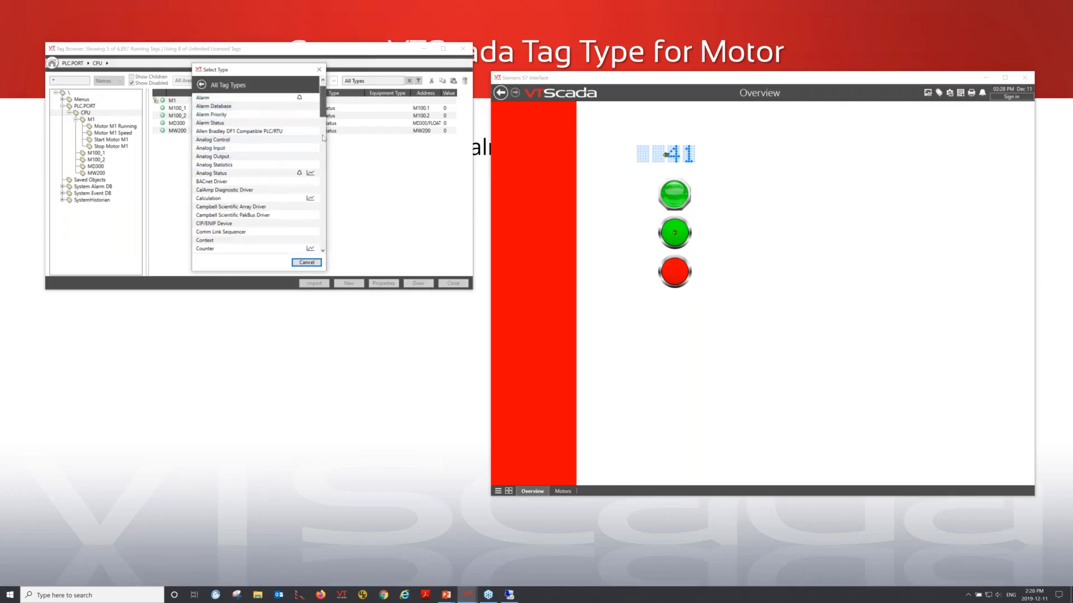
drag(323, 100, 323, 175)
scroll(323, 173, up, 3)
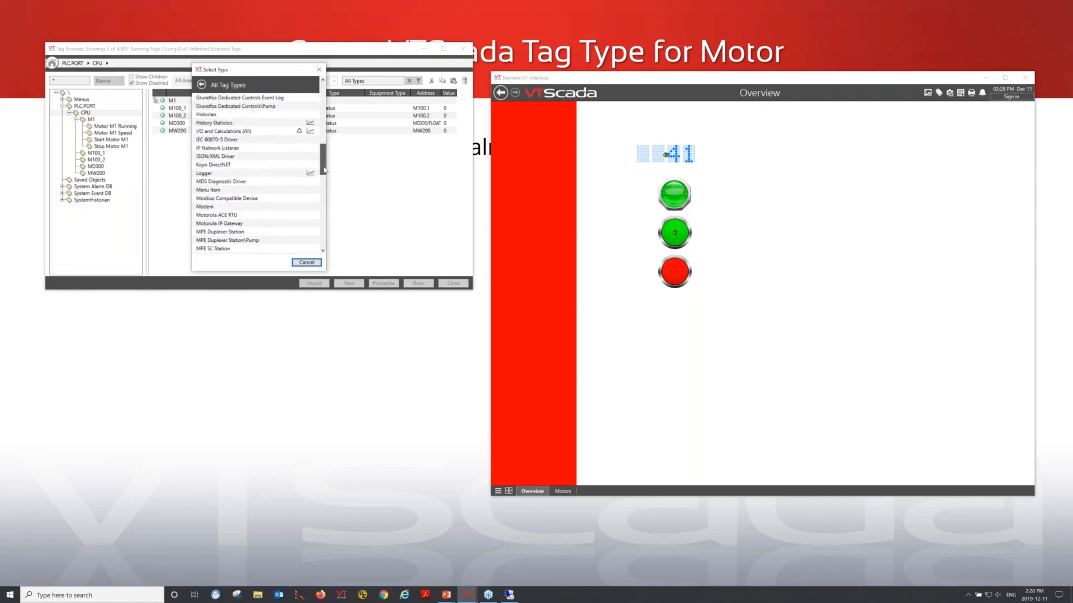
drag(324, 169, 329, 214)
click(217, 223)
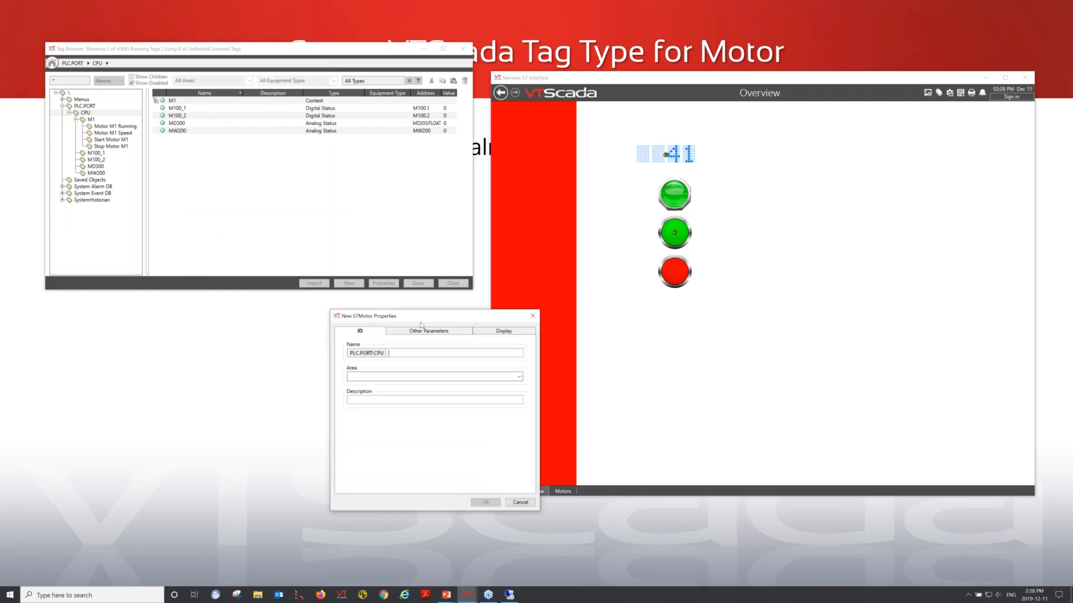
click(419, 354)
text(M1_Motor)
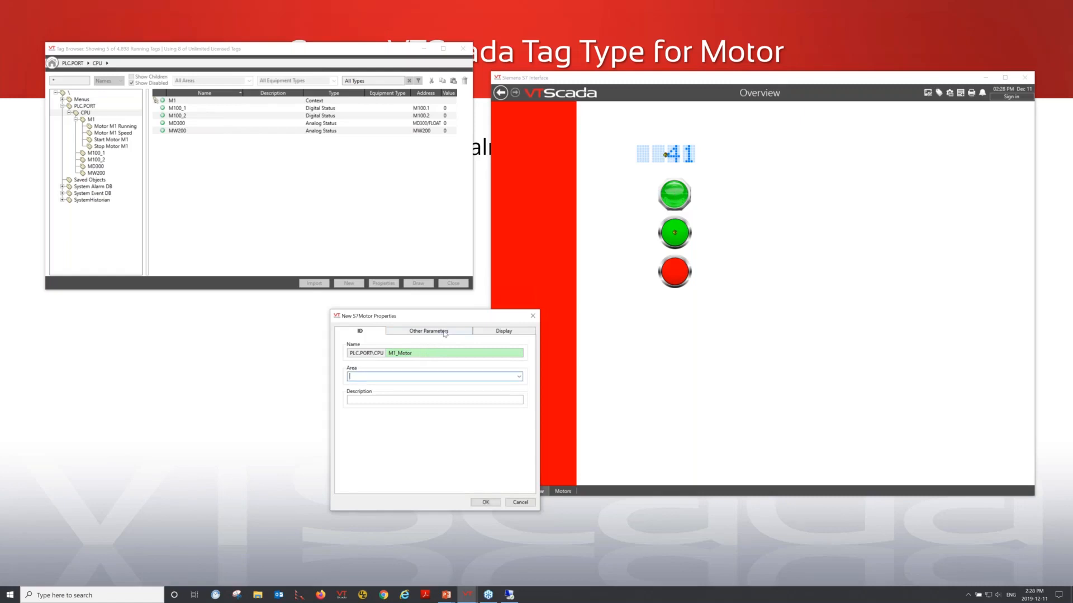
- Set the M1_Motor tag's DataBlockNumber to 1 and save the tag
click(444, 332)
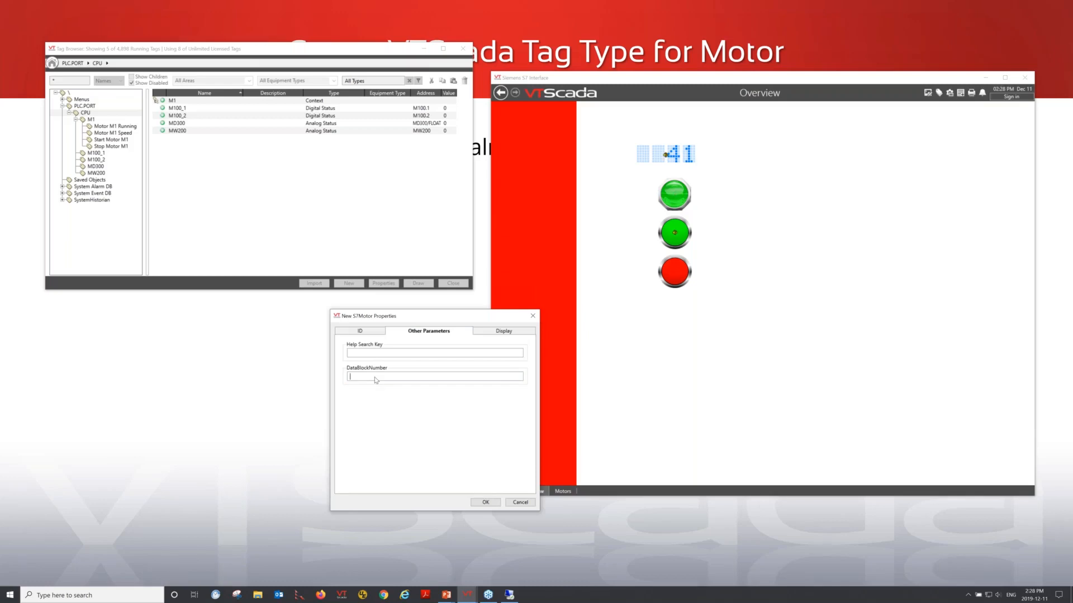
text(1)
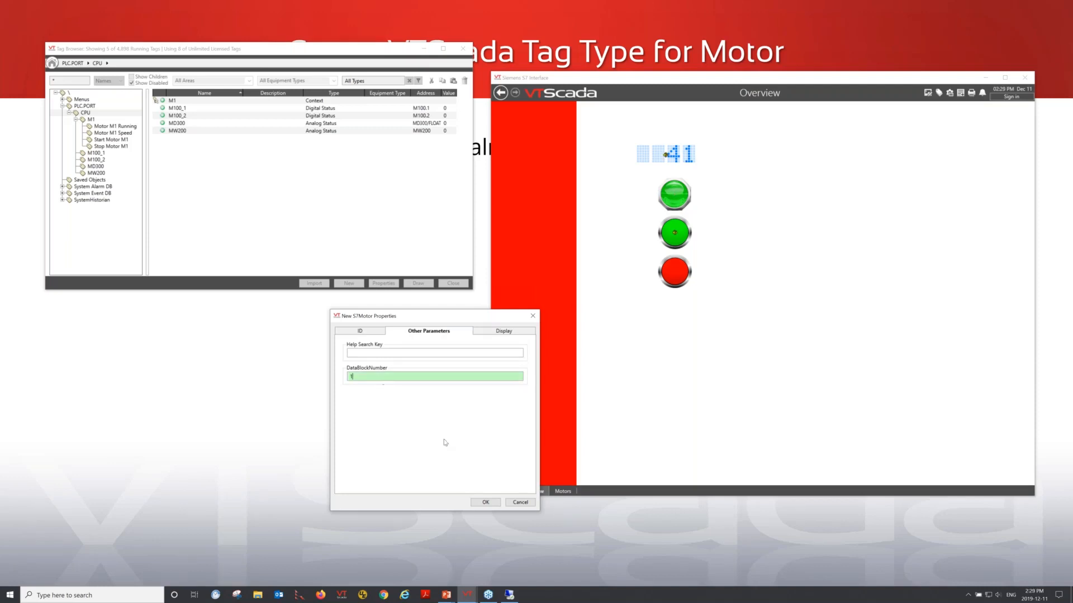
click(486, 502)
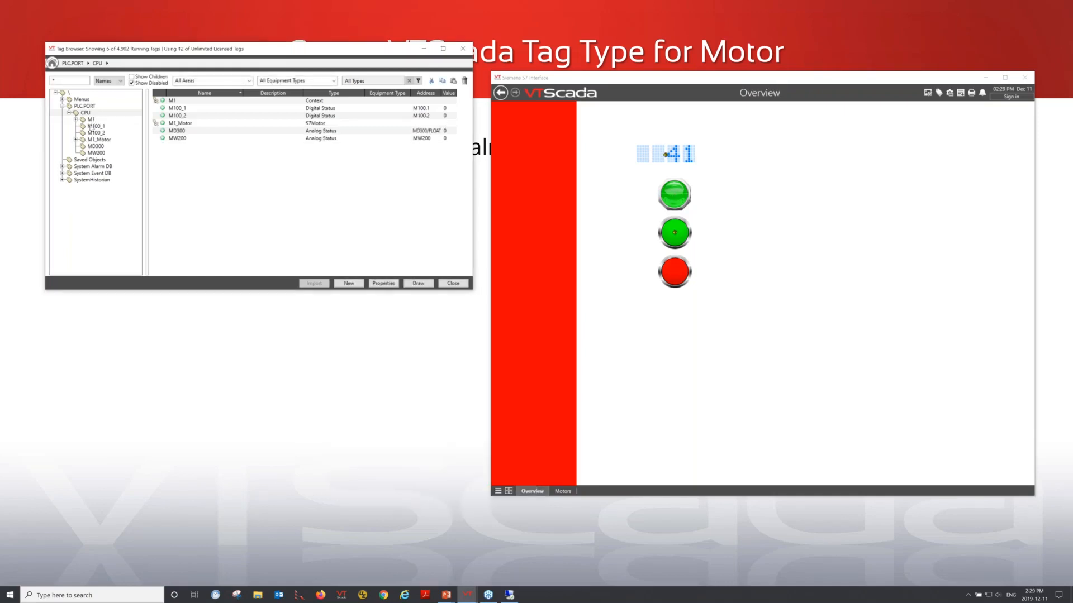
- Examine the child tags of M1_Motor: HMI_Start, HMI_Stop, Running and Speed
click(99, 139)
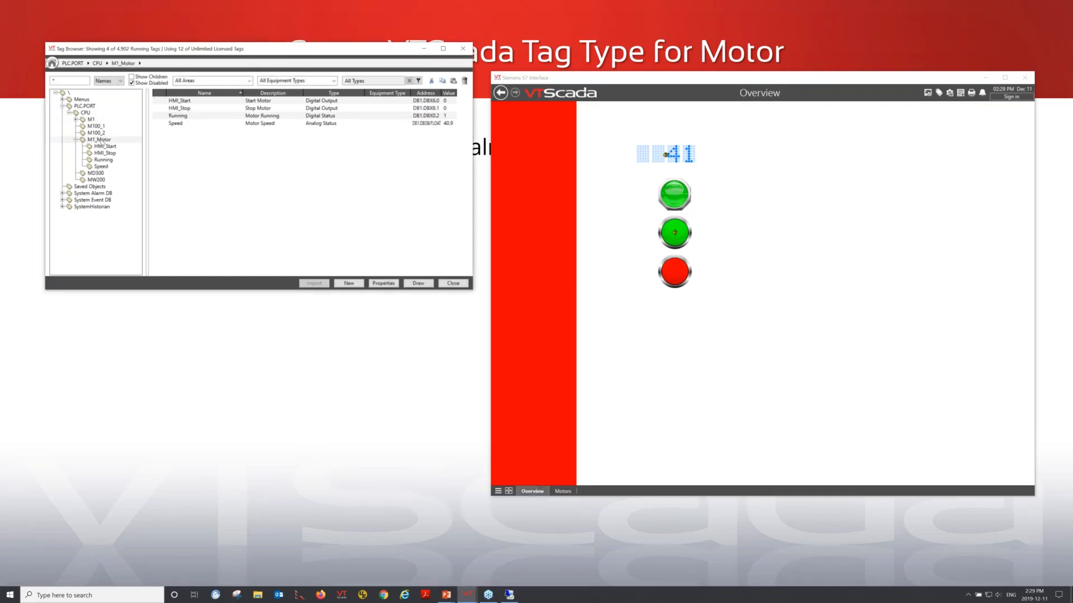
click(106, 147)
click(105, 154)
click(104, 160)
click(105, 167)
click(100, 140)
click(105, 146)
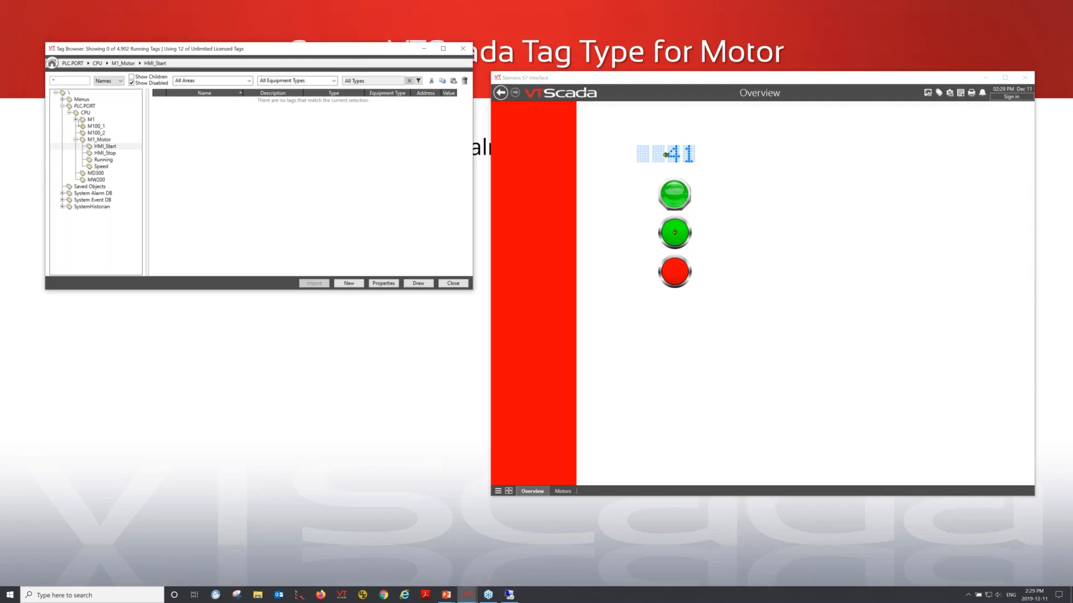
click(77, 120)
click(77, 120)
- Inspect the parameter expression behind the HMI_Start tag's I/O address, including its DataBlockNumber reference, and close the properties without changes
right_click(106, 148)
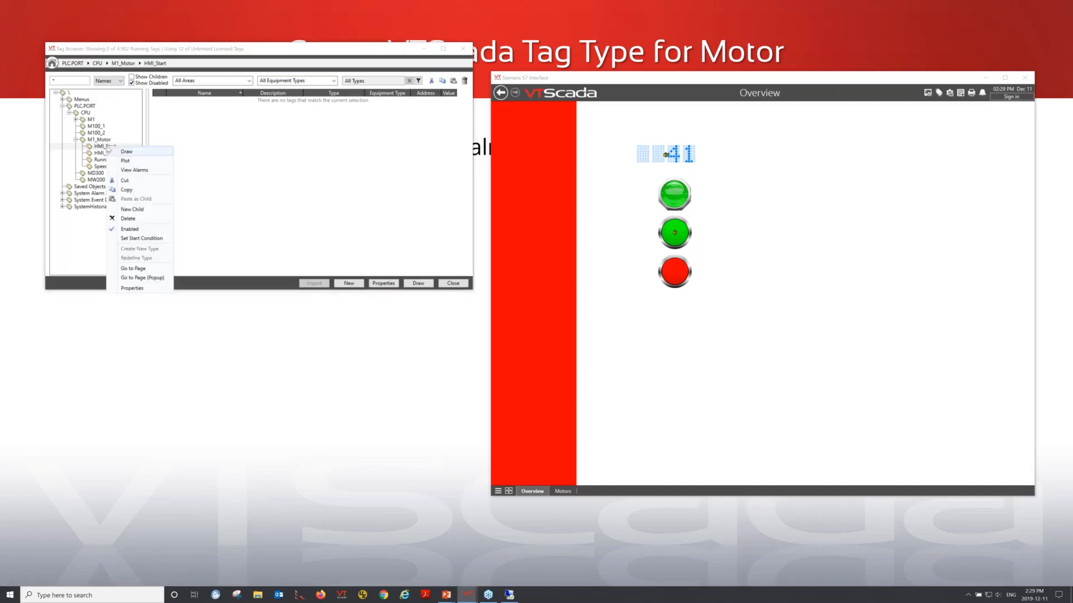
click(143, 290)
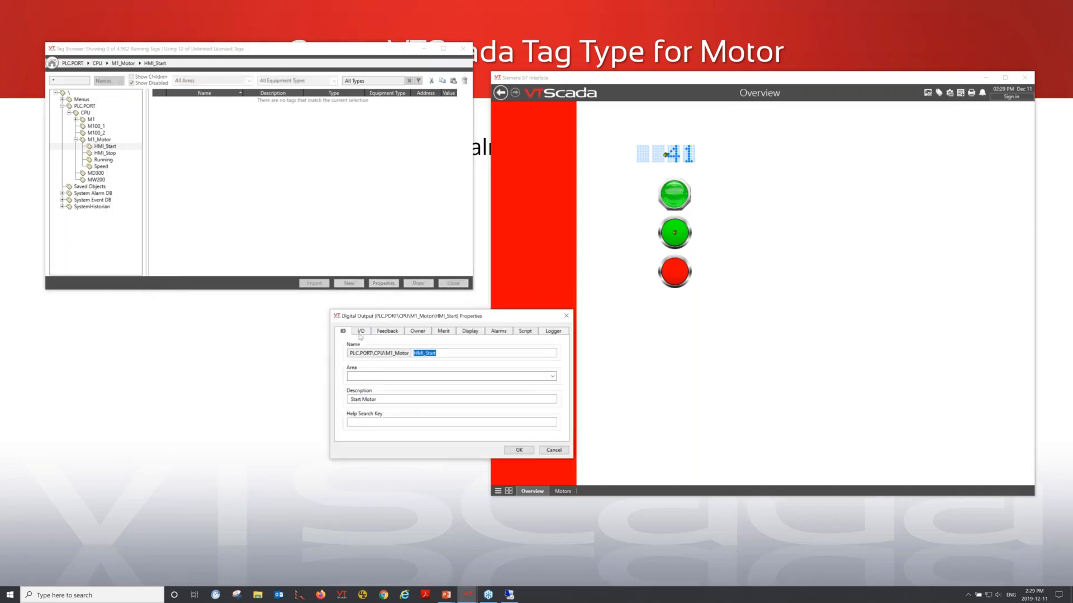
click(361, 332)
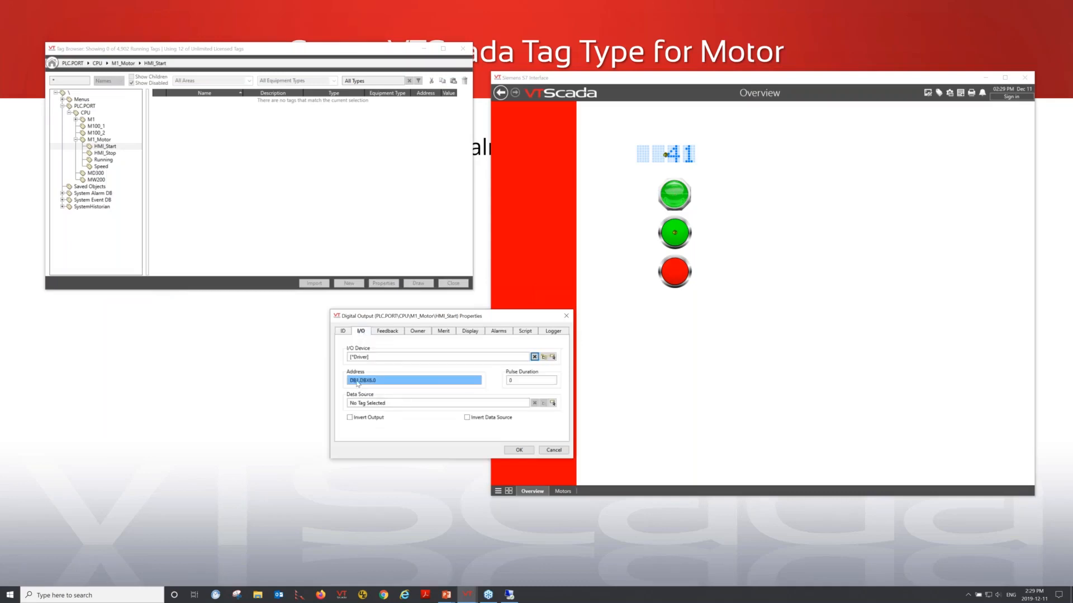
right_click(423, 379)
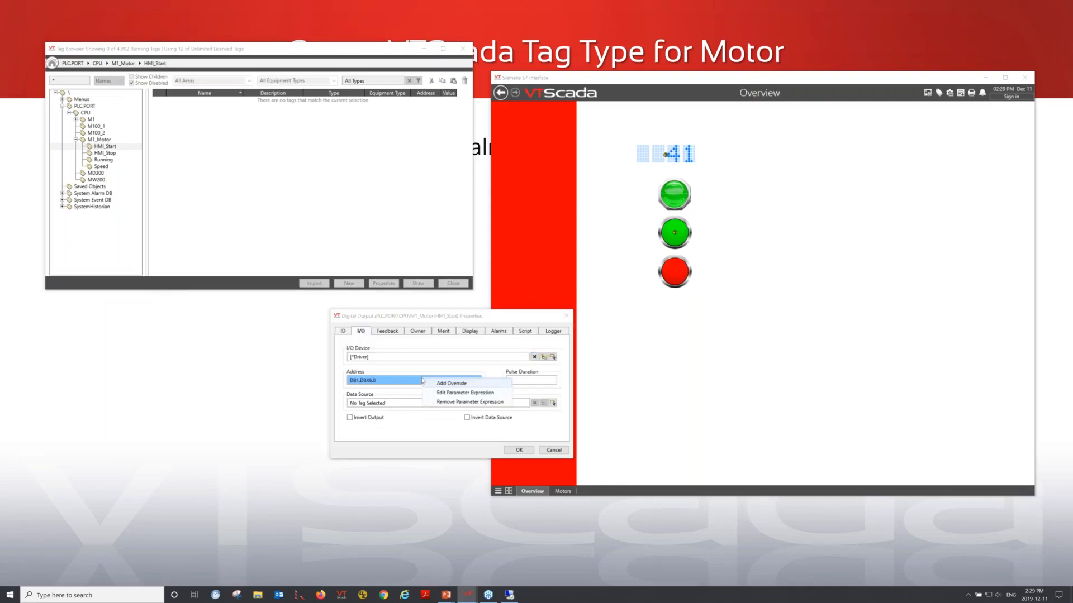
click(469, 392)
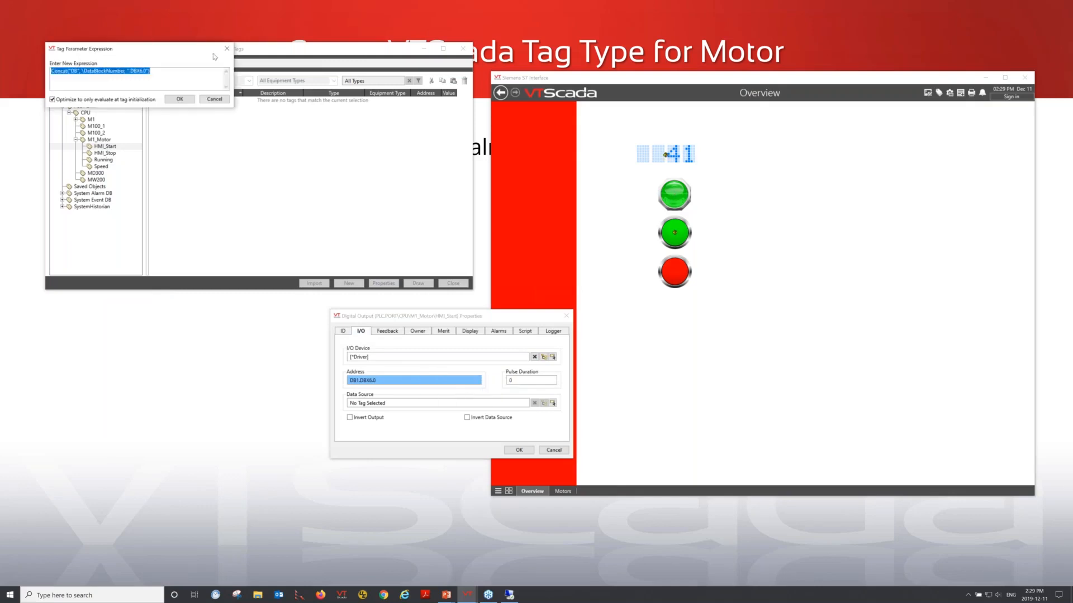
click(376, 357)
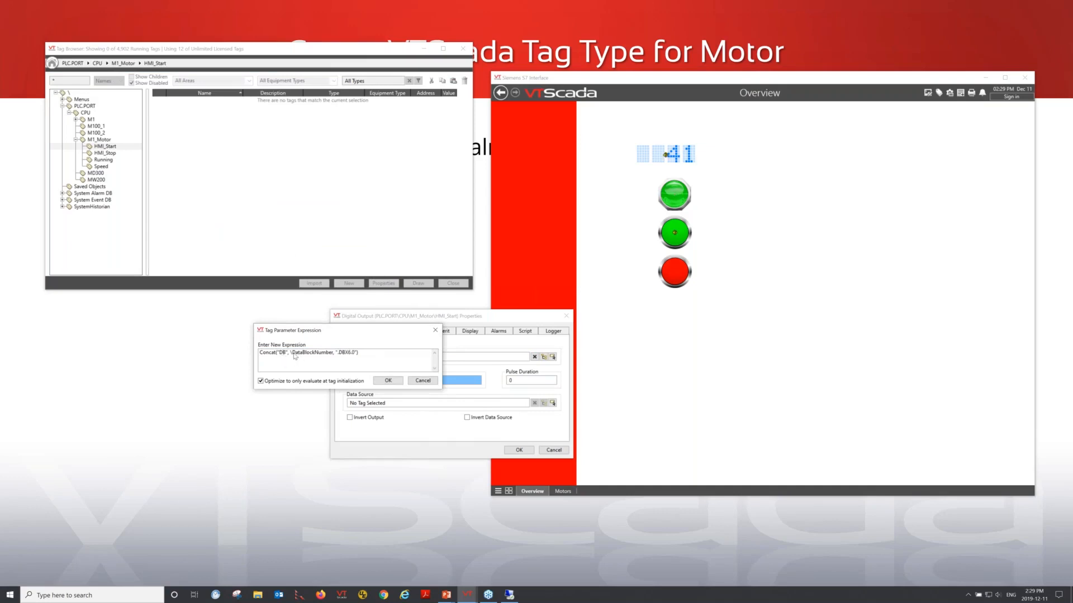
drag(289, 354, 334, 357)
drag(337, 353, 358, 354)
click(423, 381)
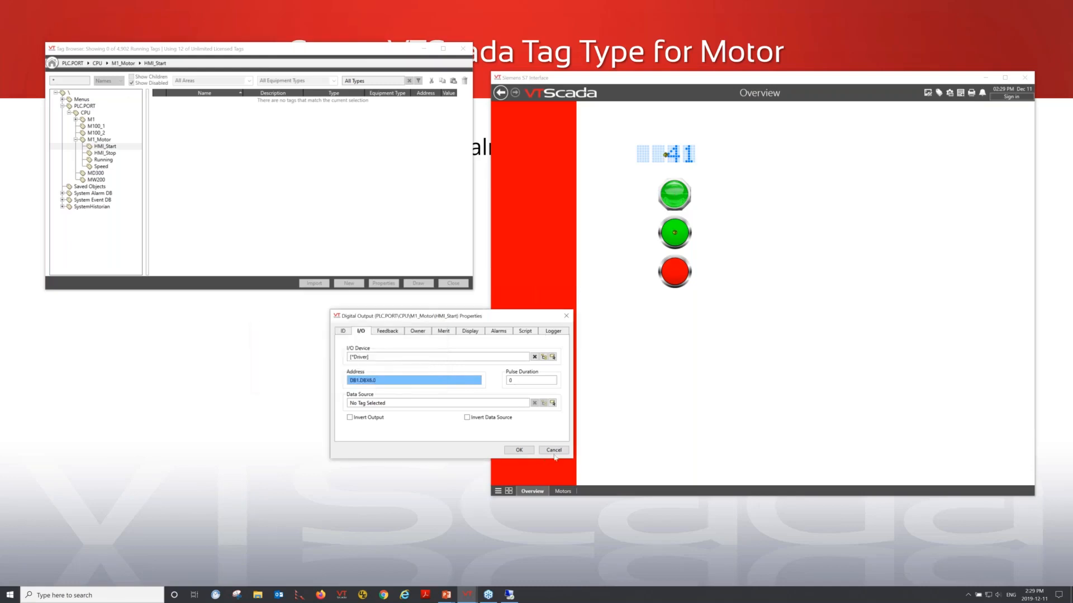
click(553, 450)
- Draw the M1_Motor tag on the Overview page with its combined speed and buttons widget, beside the existing motor controls
click(103, 140)
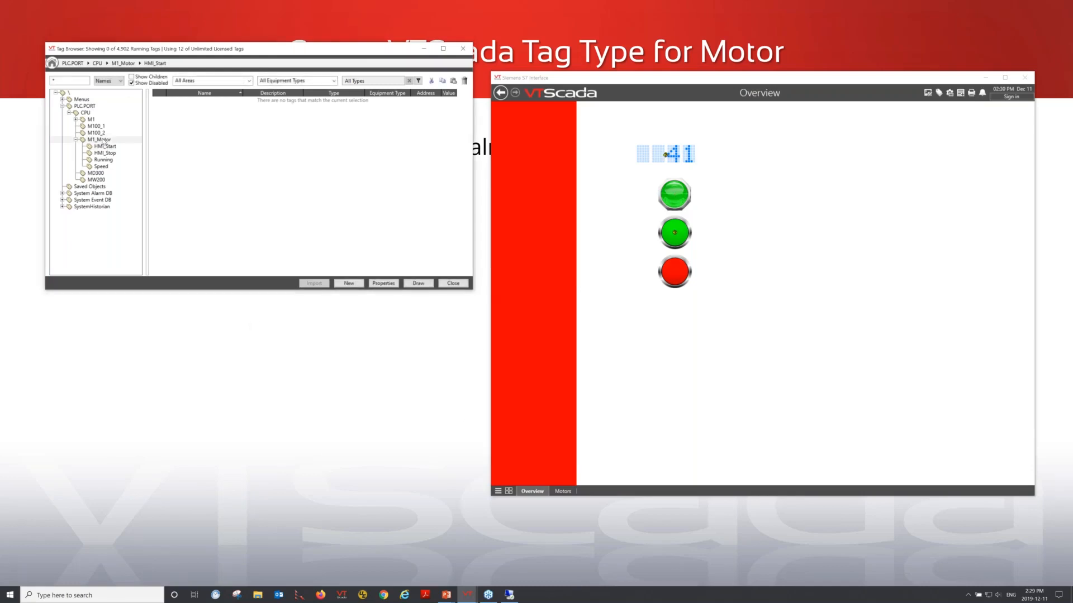
right_click(103, 140)
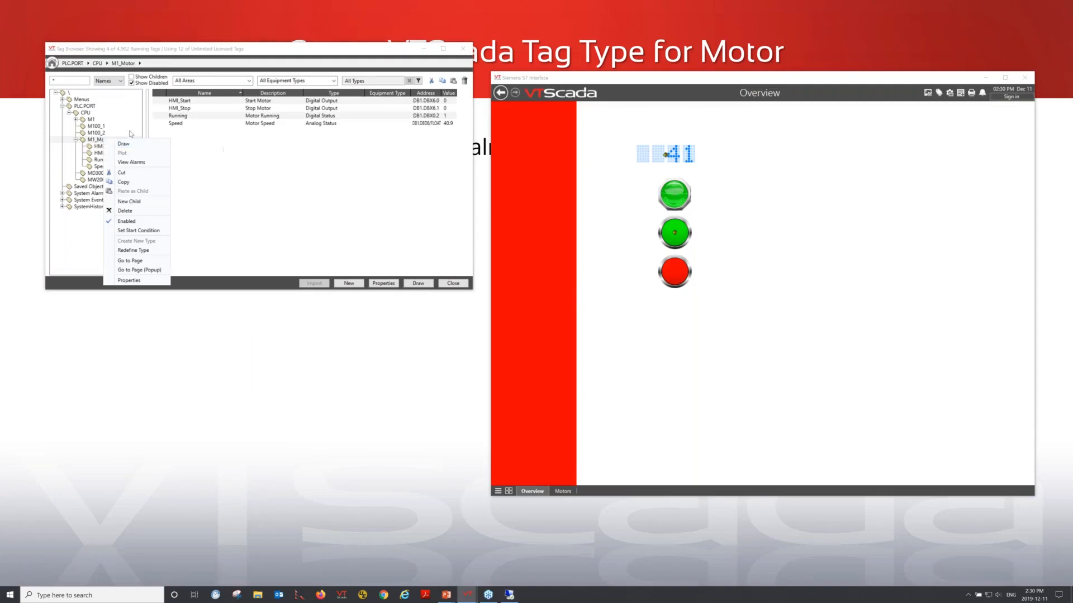
click(124, 144)
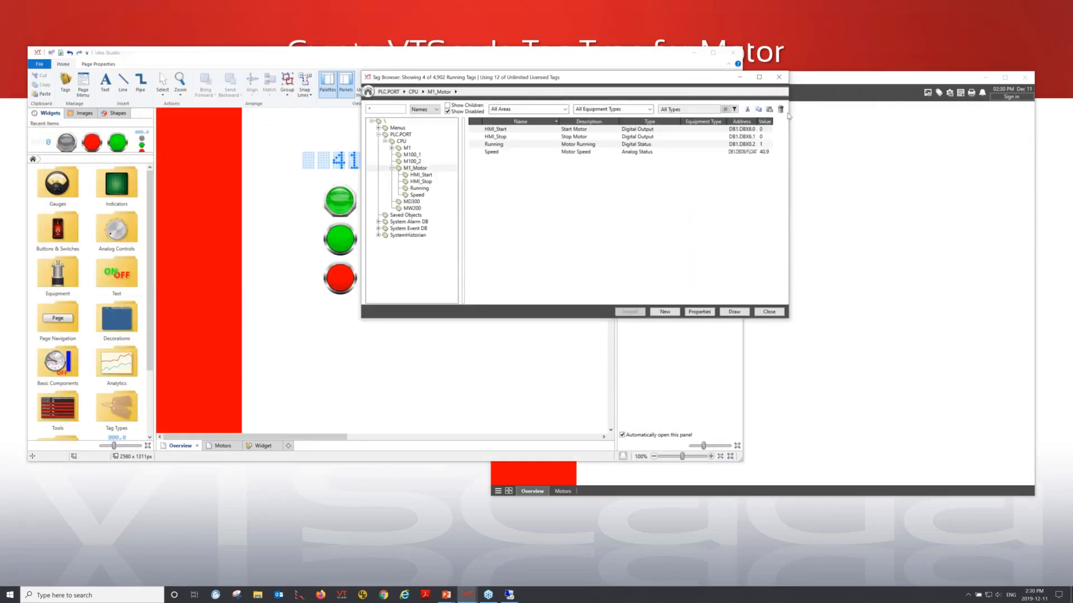
right_click(698, 213)
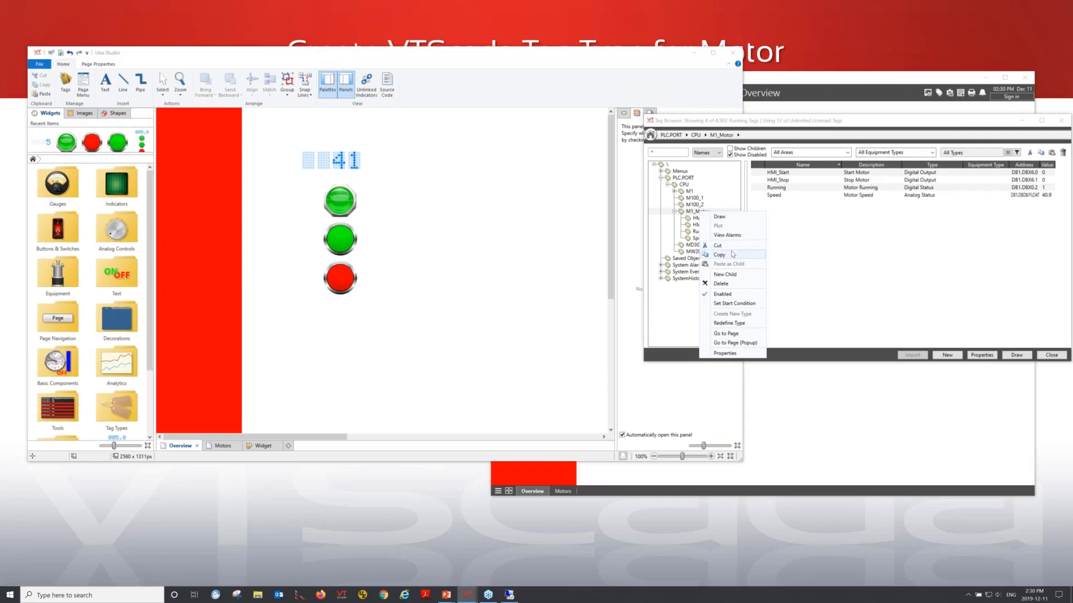
click(725, 217)
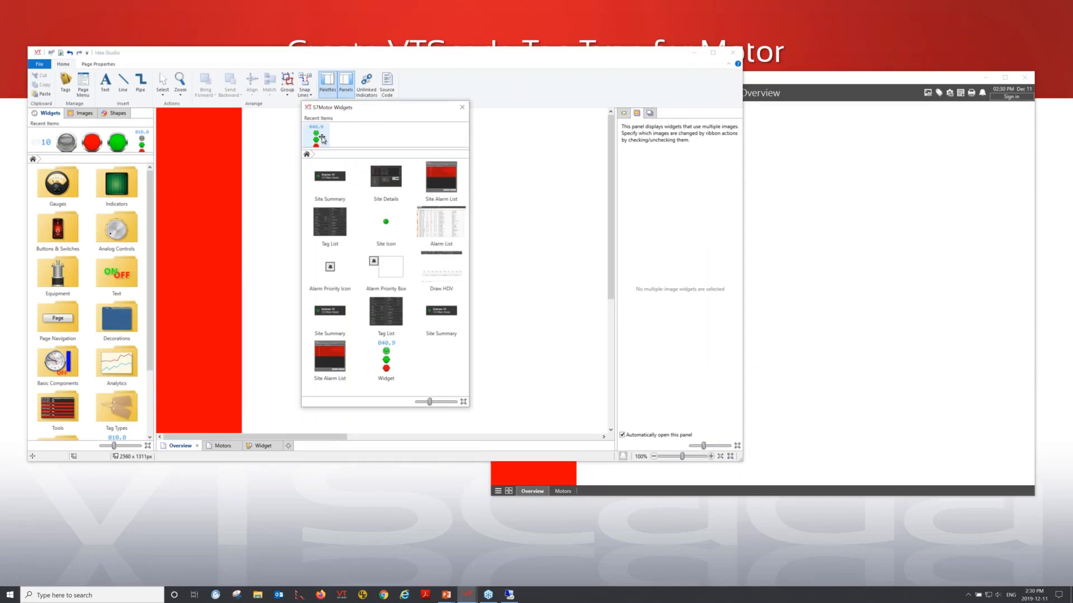
click(323, 139)
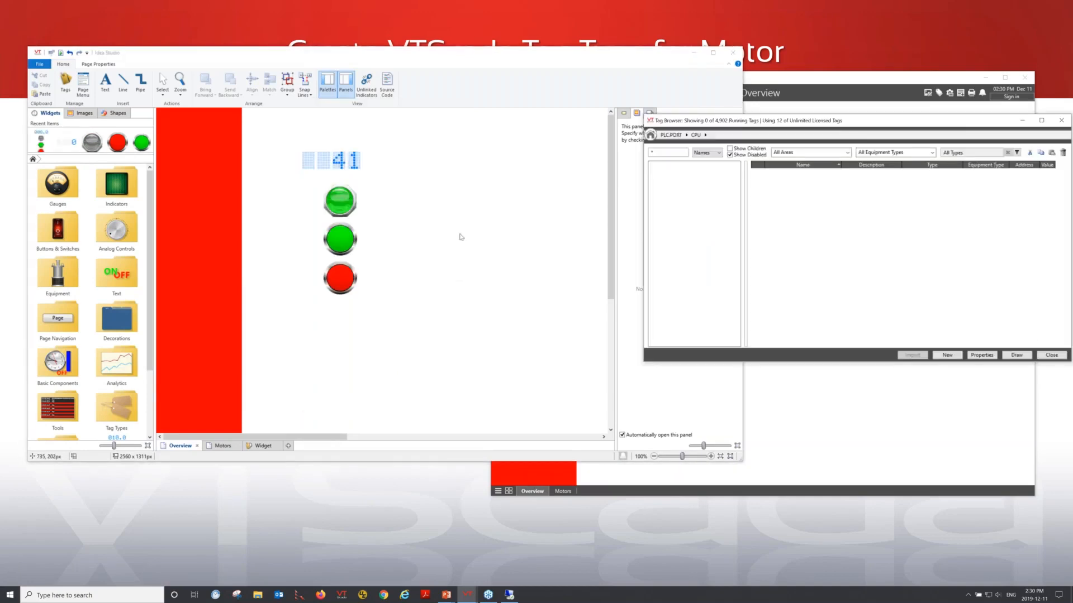
click(428, 219)
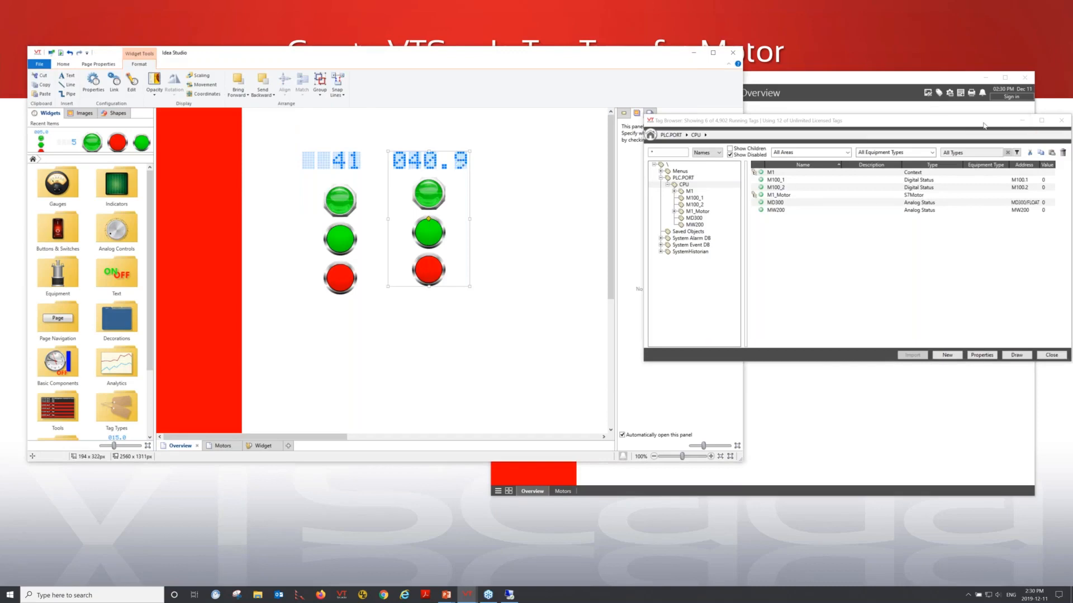
- Move the Tag Browser and Idea Studio out of the way and check the new motor widget on the running Overview page
drag(984, 126, 845, 126)
click(922, 120)
click(694, 56)
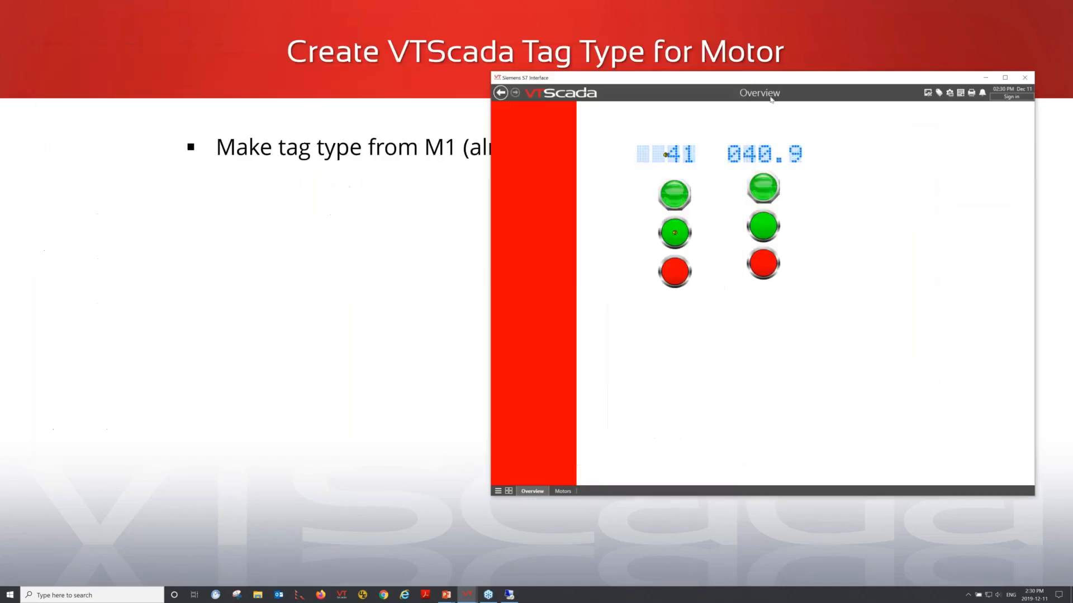
drag(690, 77, 371, 62)
click(449, 216)
click(410, 118)
right_click(448, 209)
click(560, 121)
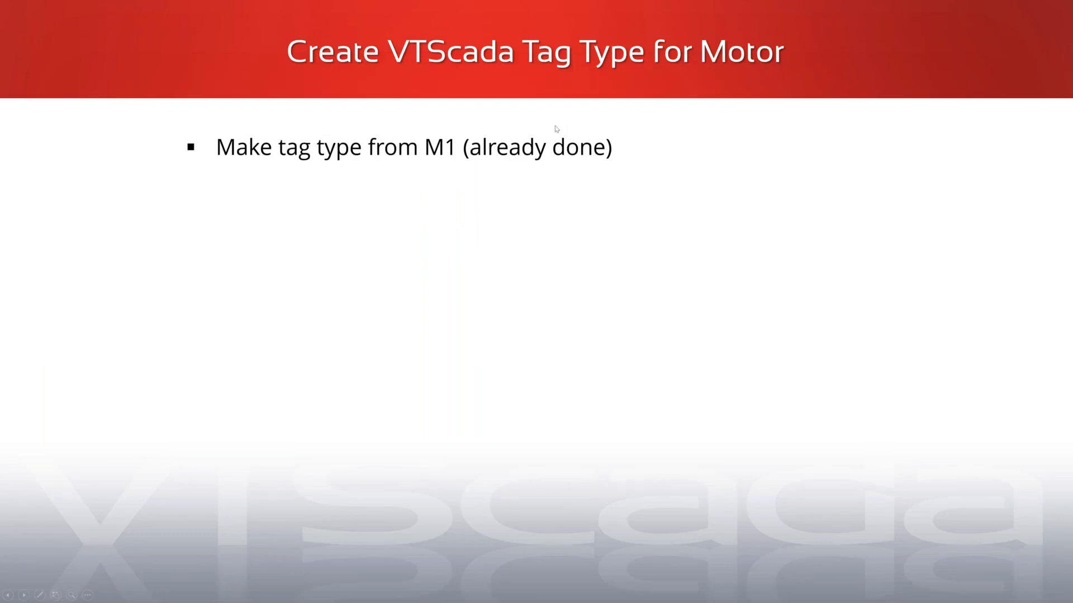
- Switch to Idea Studio, set DisableTrend to 1 in the M1_Motor widget's properties, and close the editor
key(alt+Tab)
right_click(442, 206)
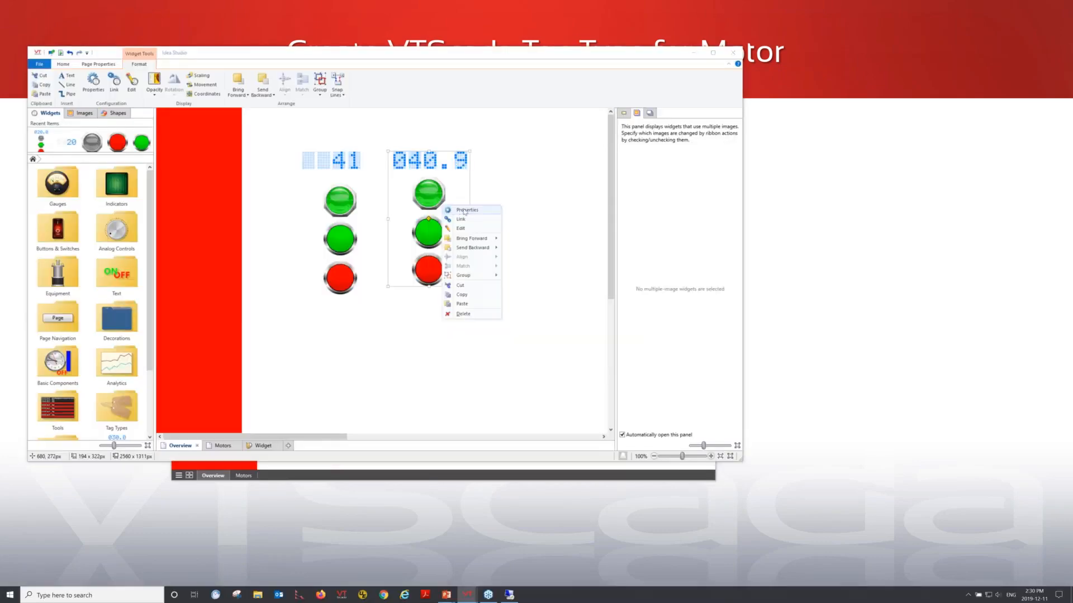
click(467, 210)
double_click(239, 105)
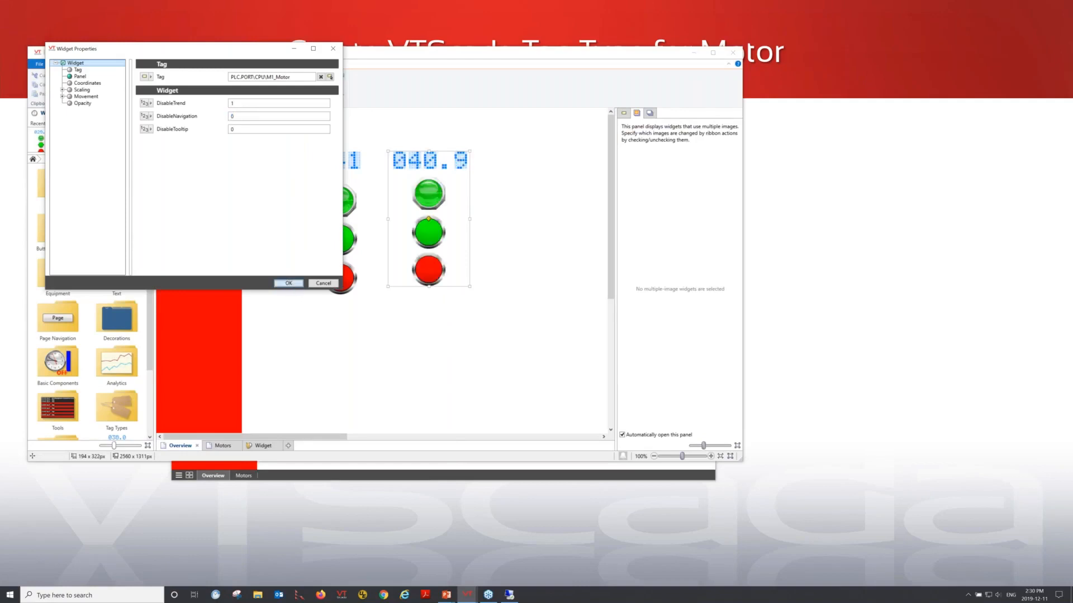
click(289, 283)
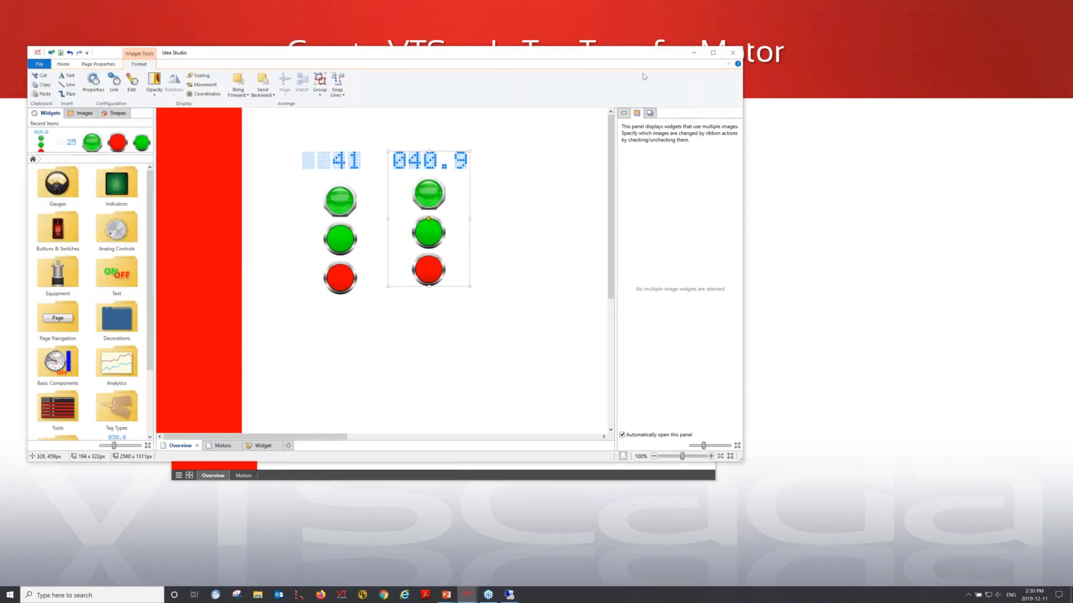
click(732, 52)
- Test the M1_Motor widget on the running Overview page by stopping and starting the motor several times, finishing with a start
click(444, 246)
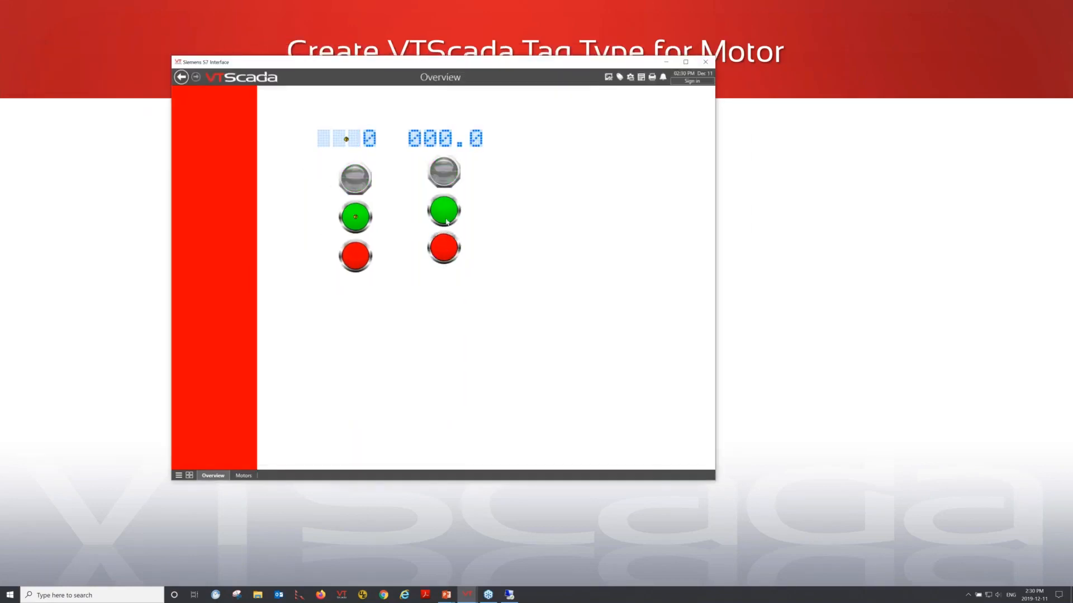
click(449, 214)
click(446, 248)
click(445, 216)
click(446, 240)
click(445, 212)
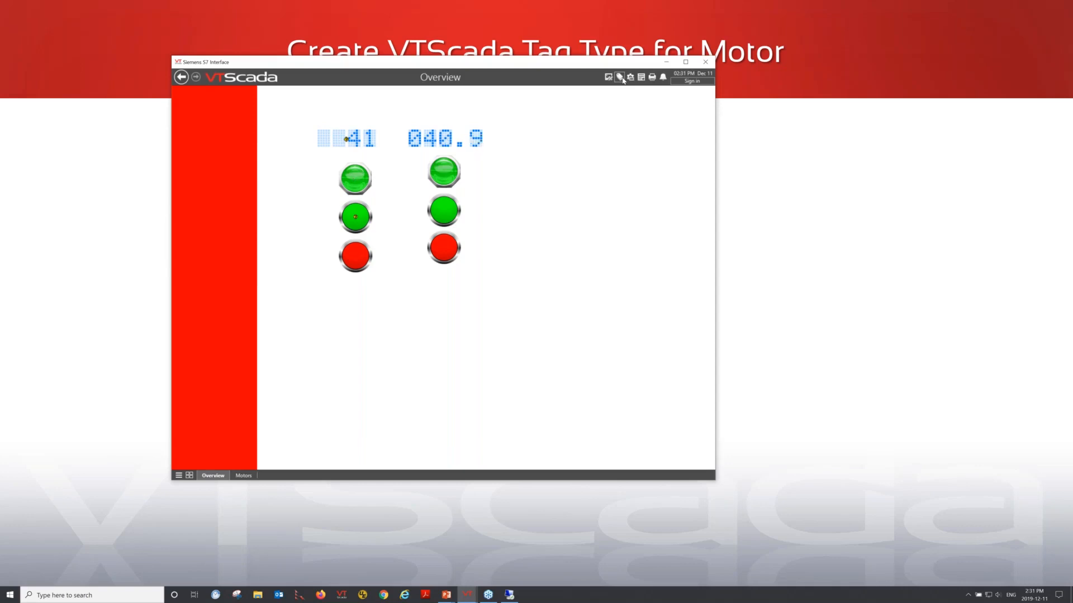
- Create a child tag M2 of type S7Motor under the CPU tag, with DataBlockNumber 2
click(620, 78)
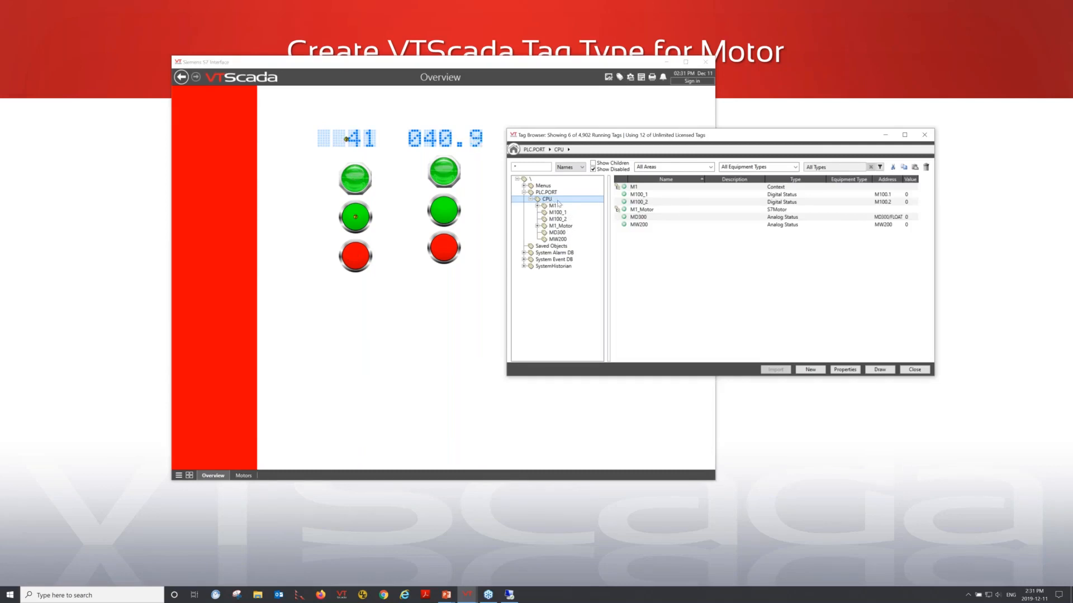
right_click(558, 203)
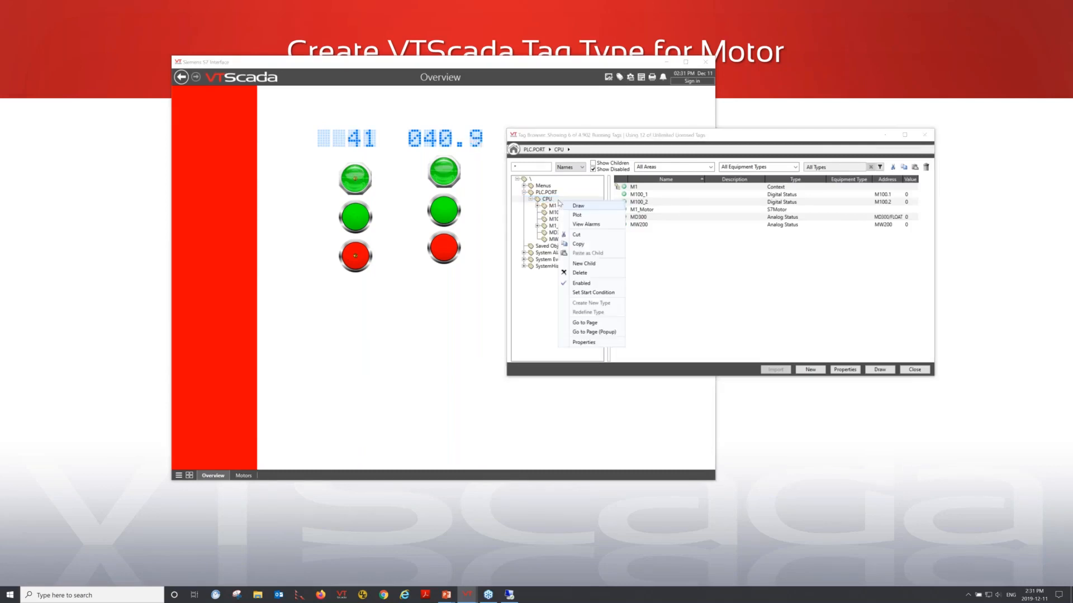
click(593, 262)
click(668, 184)
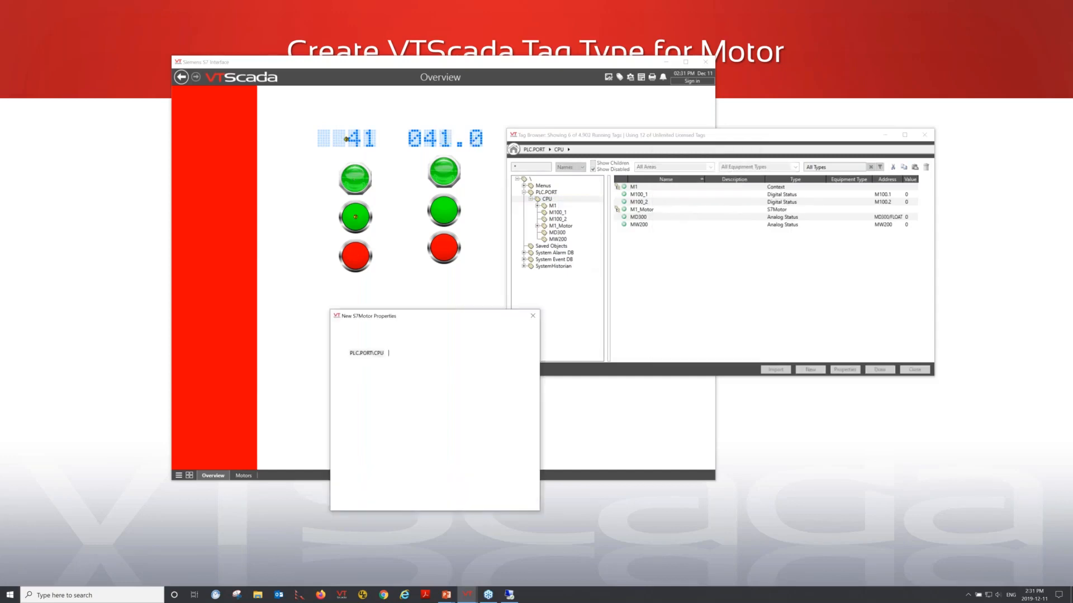
text(M2)
key(Tab)
click(446, 331)
double_click(374, 376)
text(2)
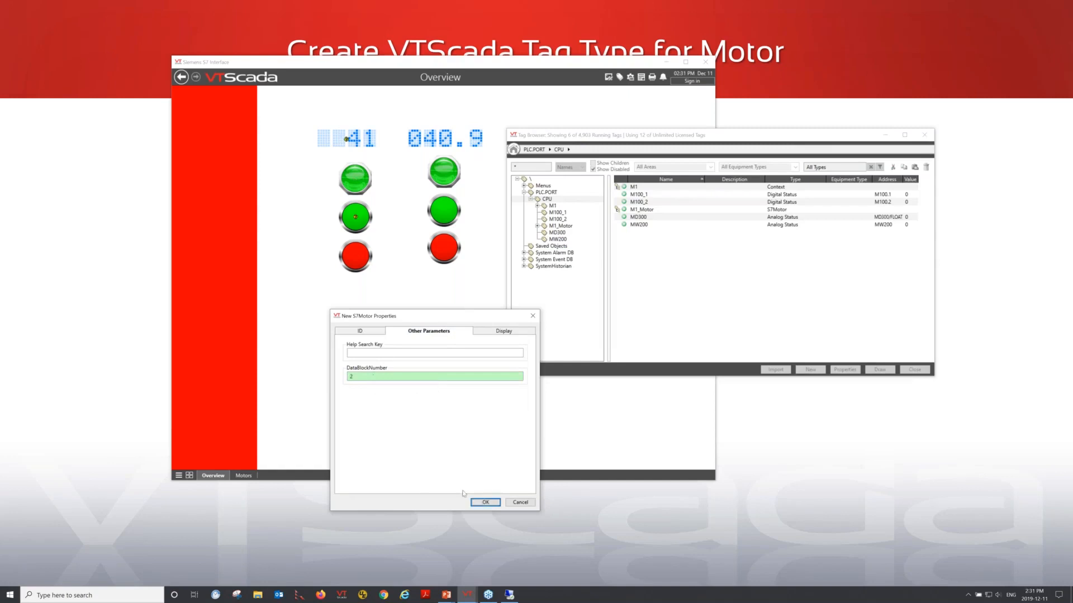
click(485, 502)
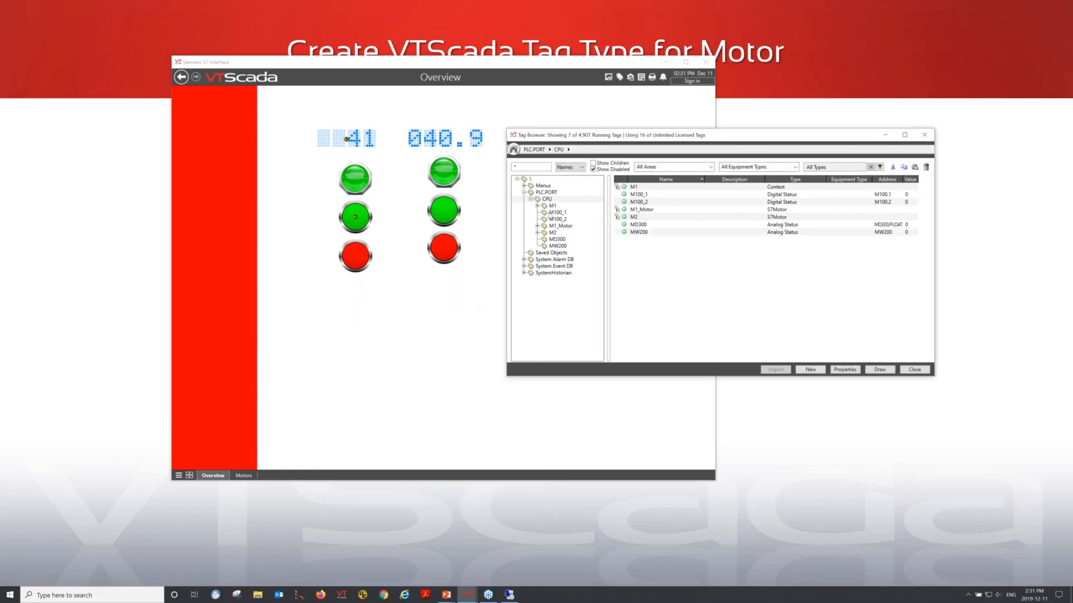
- Create a child tag M3 of type S7Motor under the CPU tag, with DataBlockNumber 3
right_click(559, 200)
click(586, 264)
double_click(675, 190)
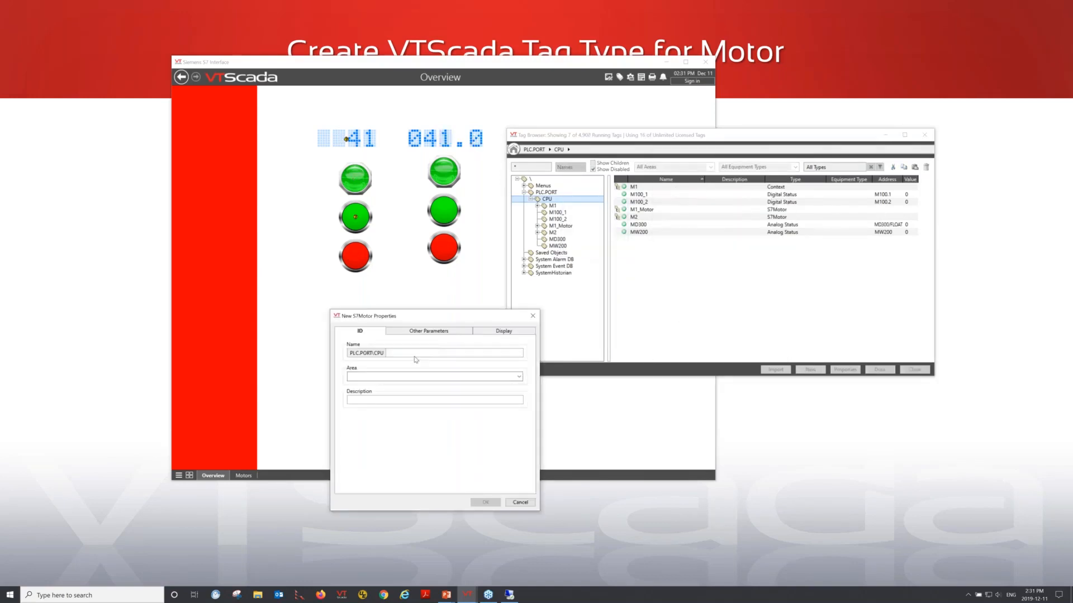
text(M3)
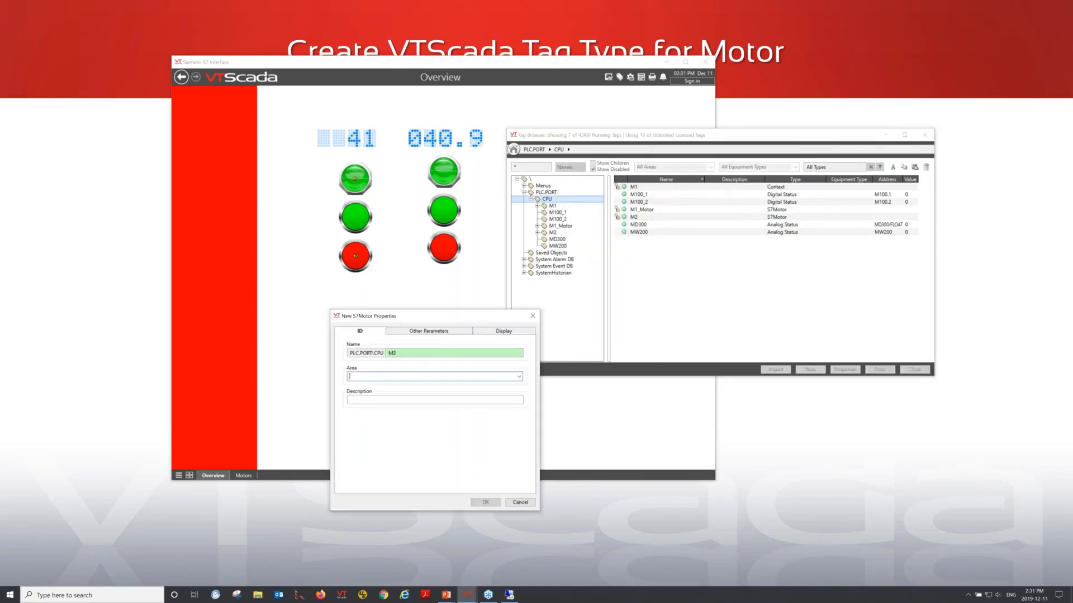
click(422, 331)
double_click(375, 378)
text(3)
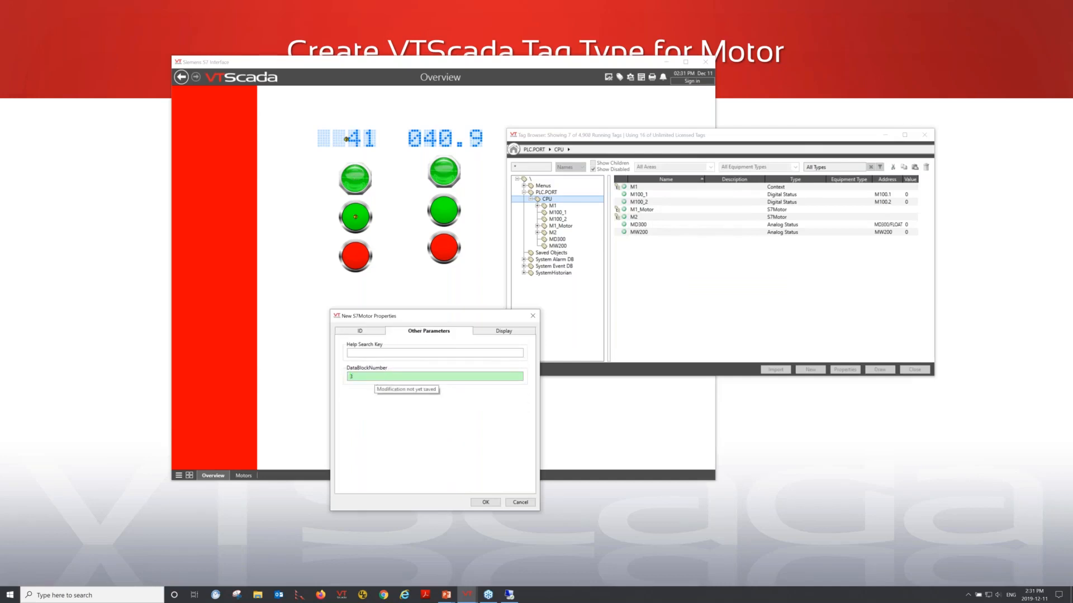
click(489, 503)
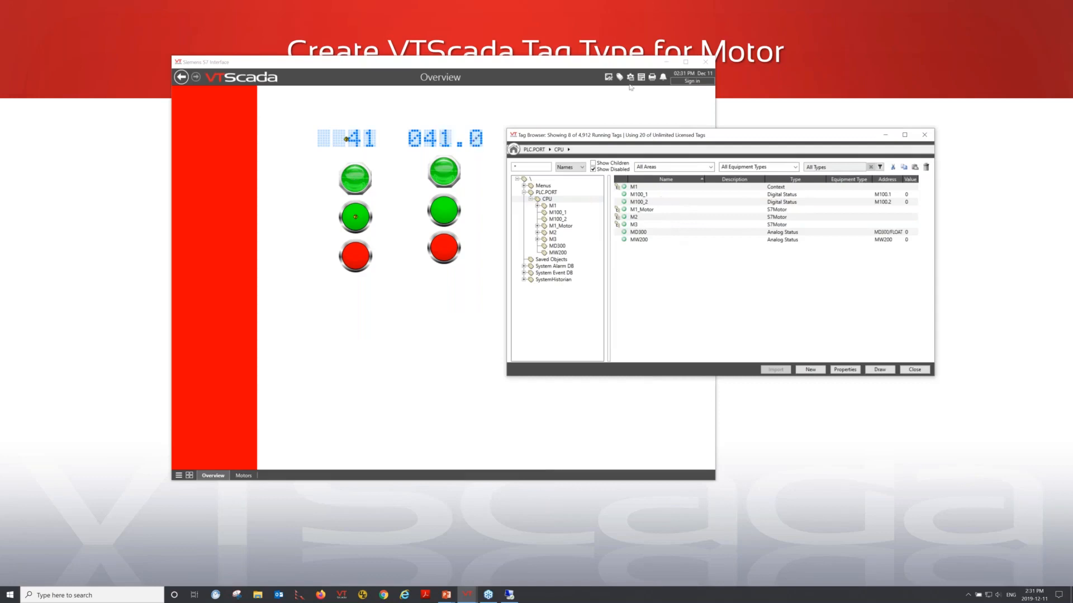
- Open the Overview page in Idea Studio and place two copies of the M1_Motor widget in a row beside the original
click(608, 77)
click(820, 134)
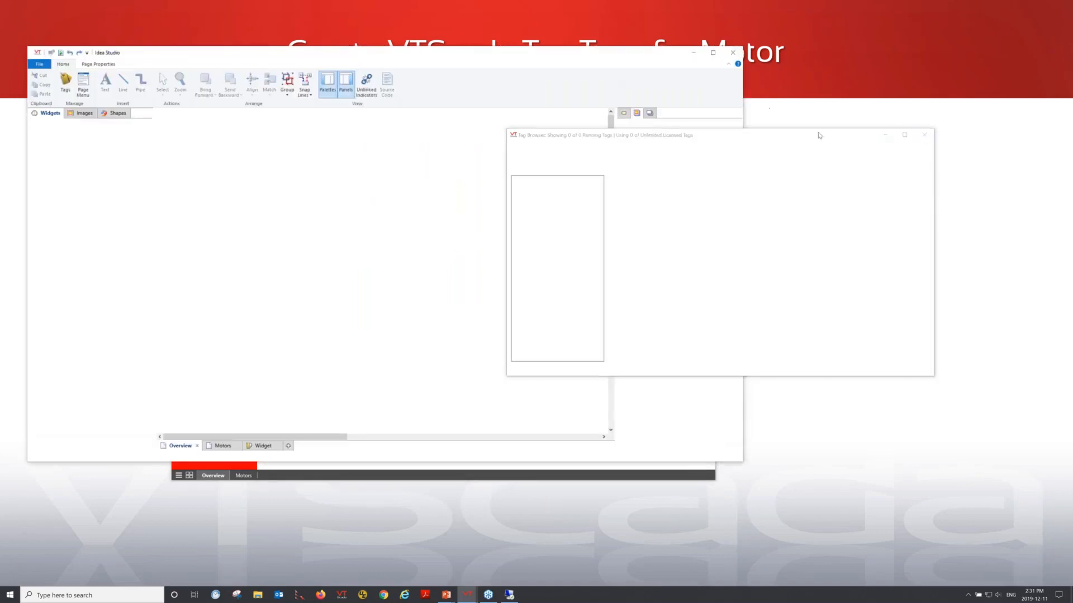
drag(828, 133, 1016, 133)
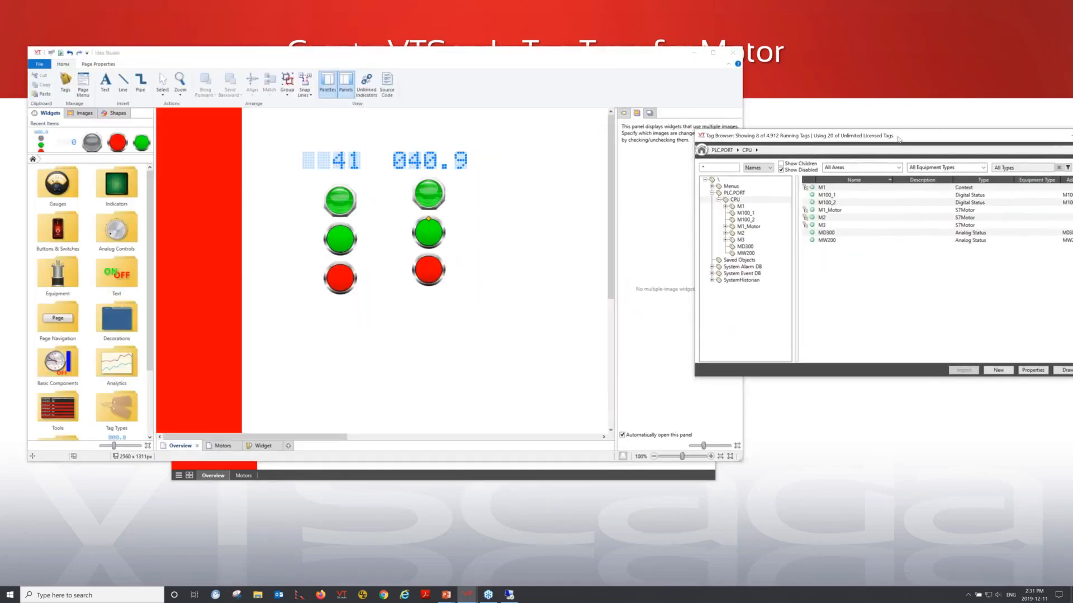
click(430, 204)
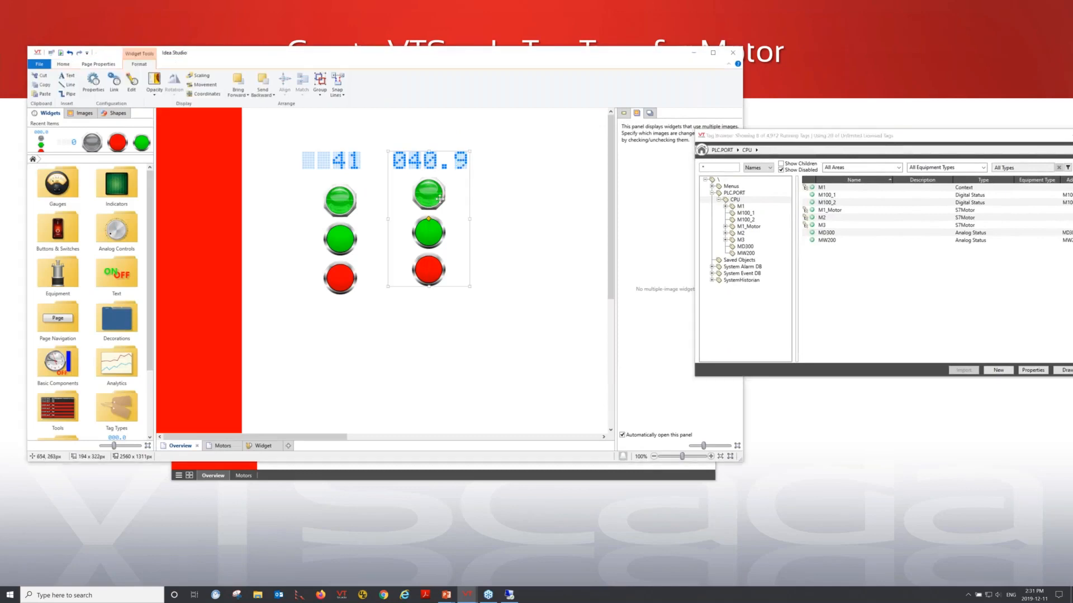
key(ctrl+v)
drag(384, 256, 521, 206)
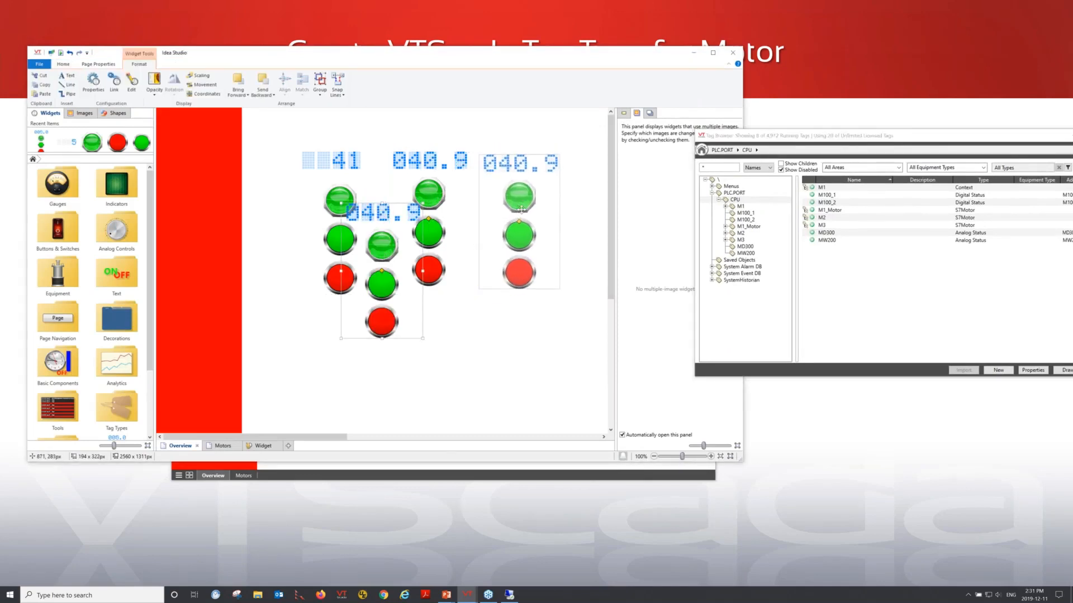
drag(614, 290, 690, 291)
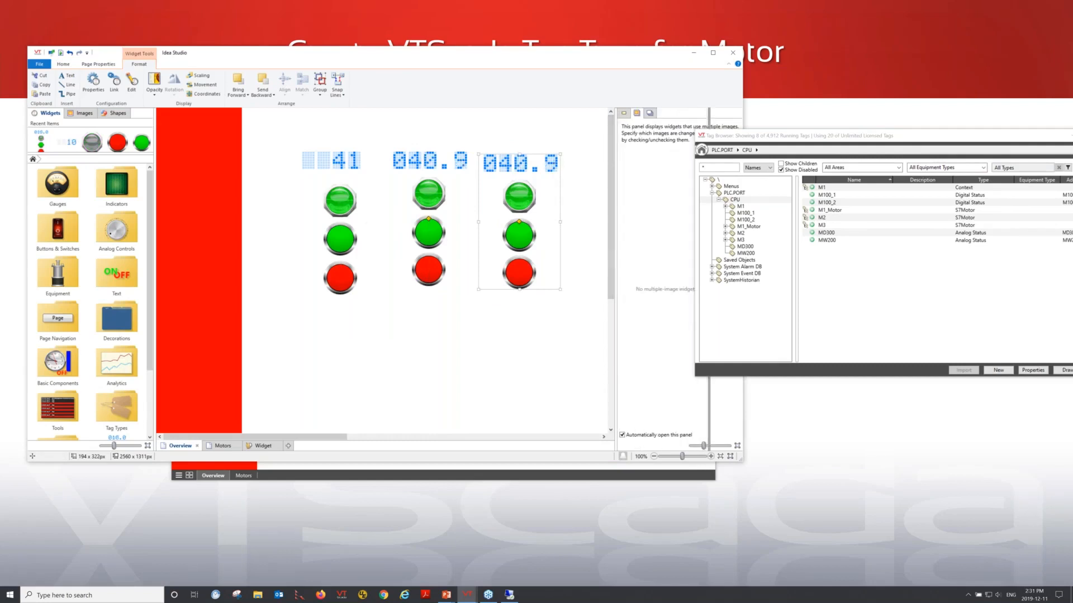
key(ctrl+v)
drag(426, 247, 617, 196)
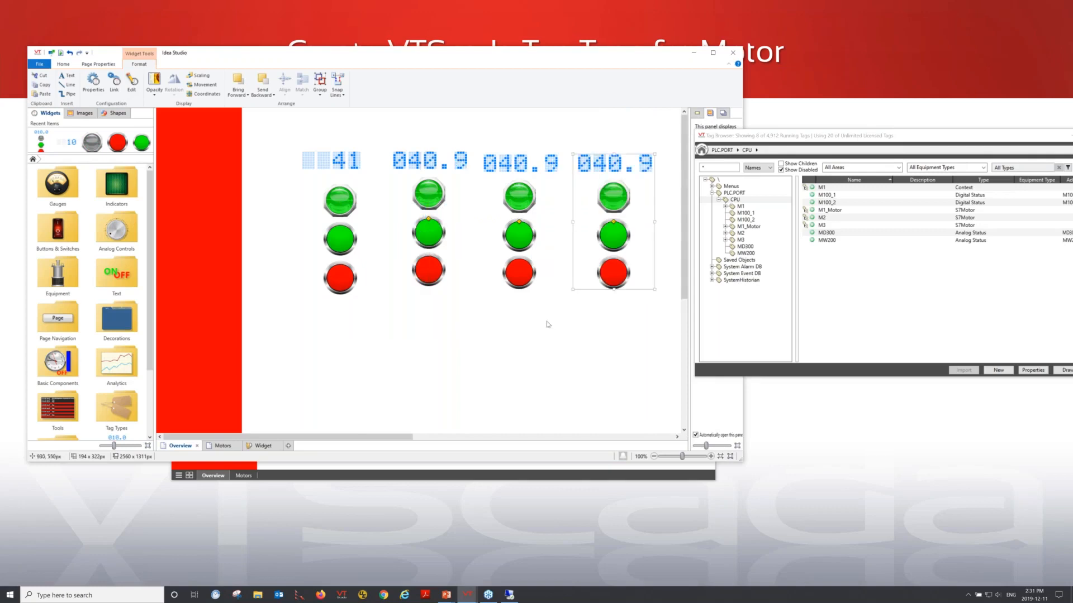
click(545, 321)
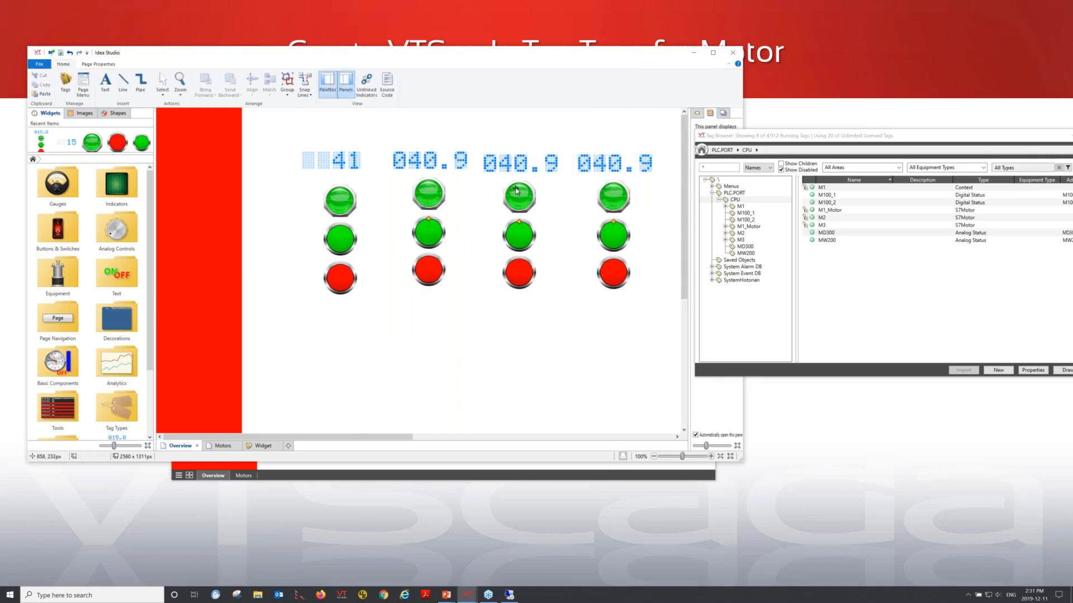
- Link the first copied motor widget to the M2 tag
right_click(516, 190)
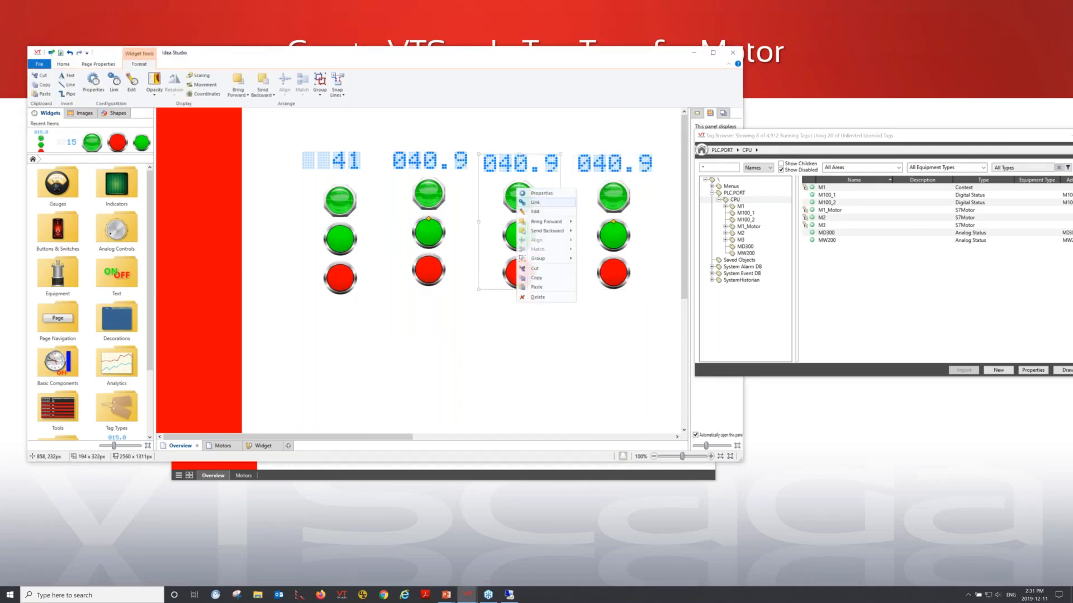
click(535, 202)
click(180, 109)
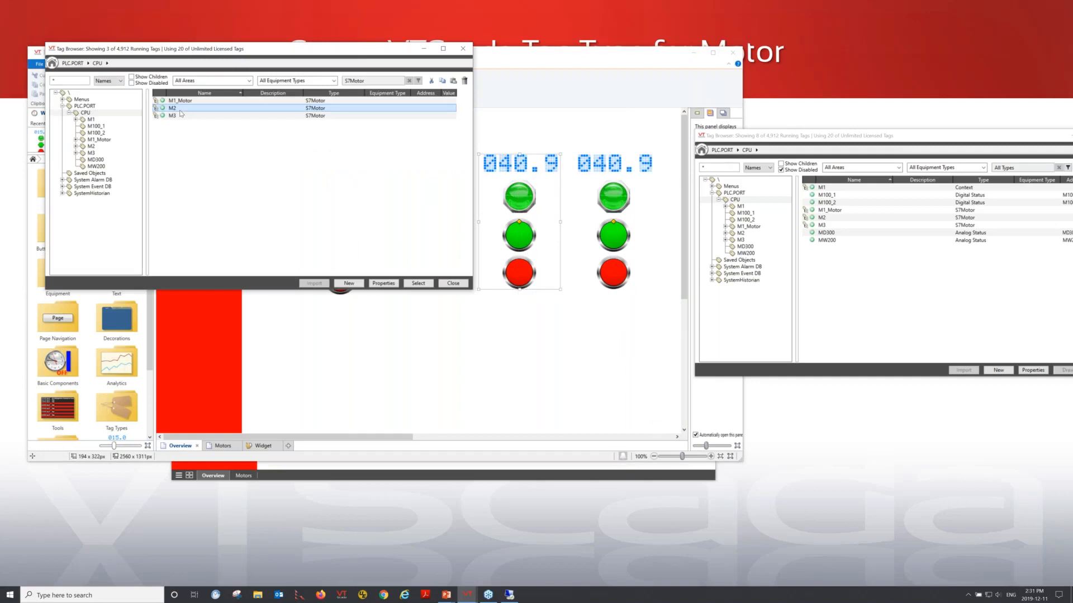
click(418, 285)
- Link the second copied motor widget to the M3 tag and close Idea Studio
right_click(607, 227)
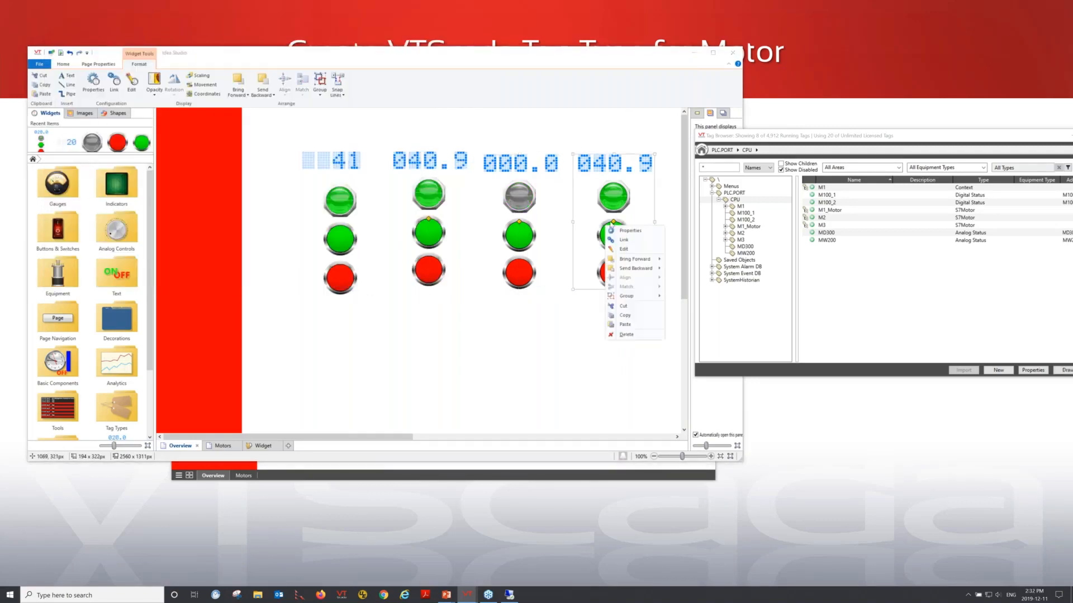
click(617, 240)
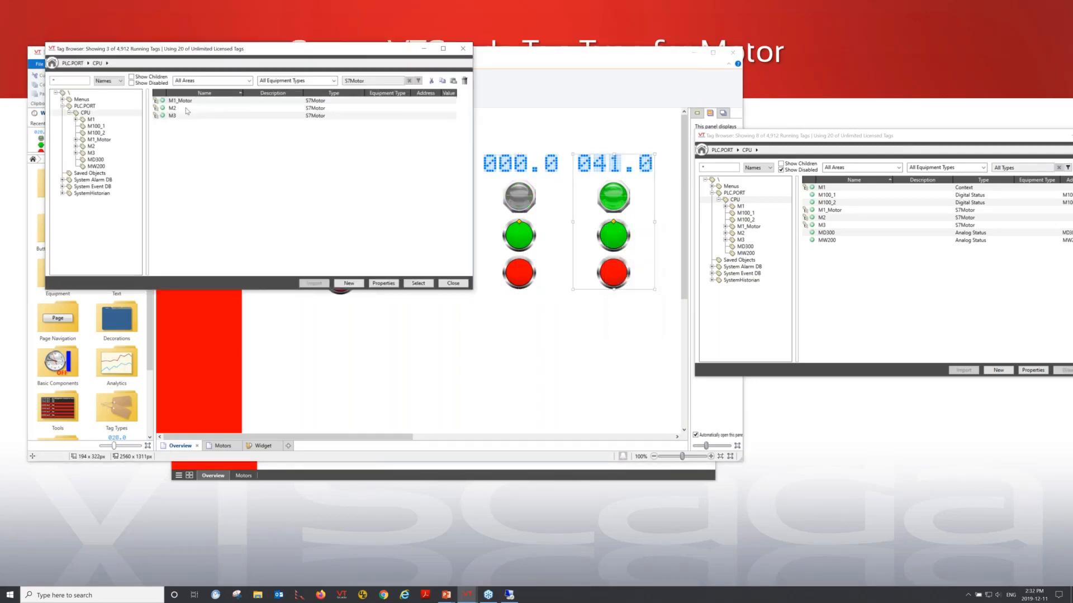
click(187, 115)
right_click(187, 115)
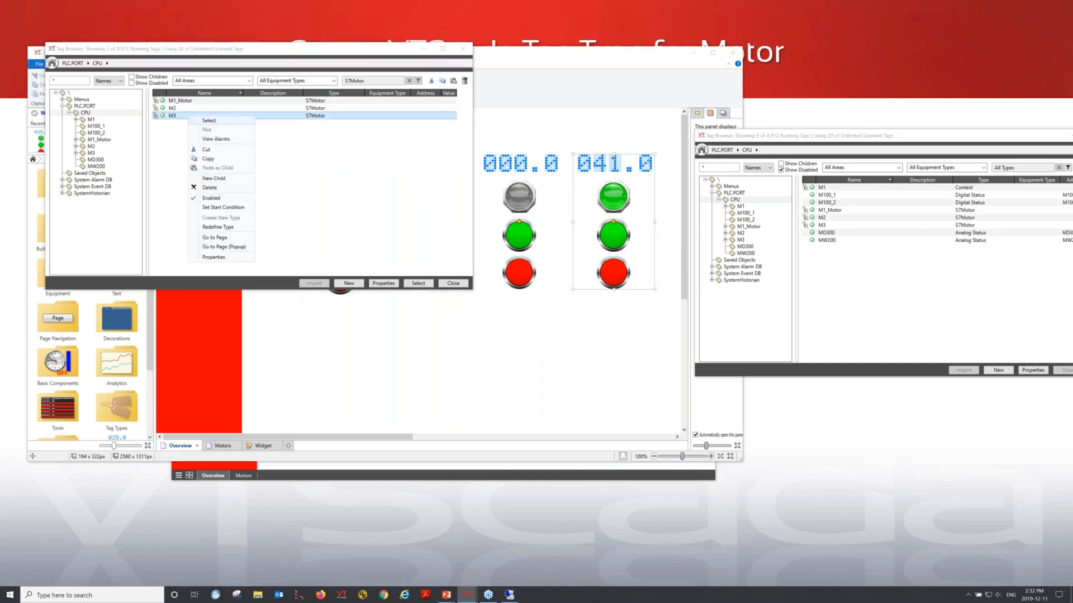
click(418, 283)
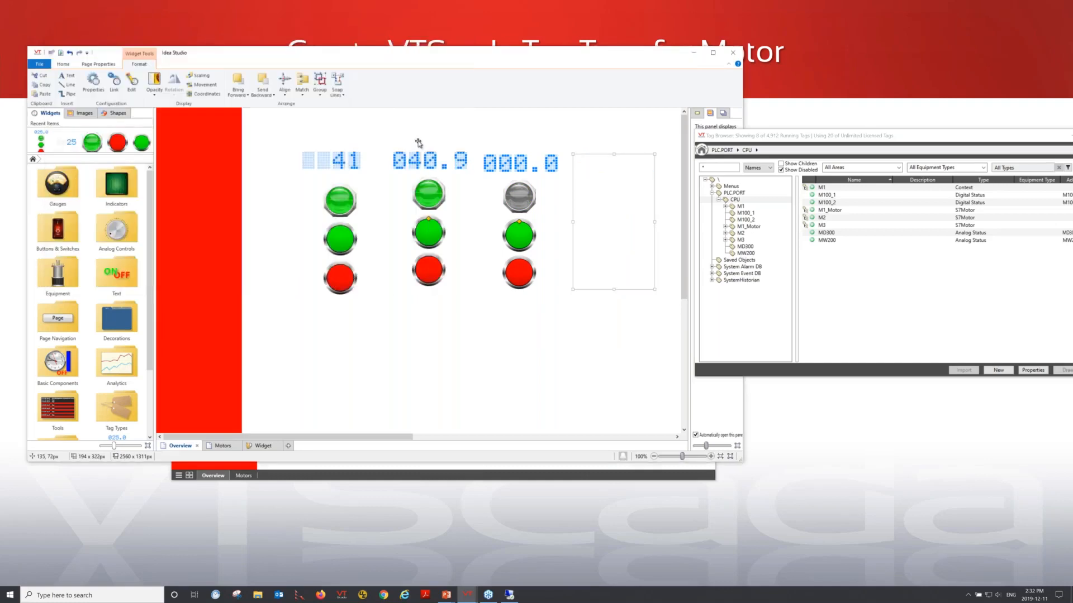
click(735, 53)
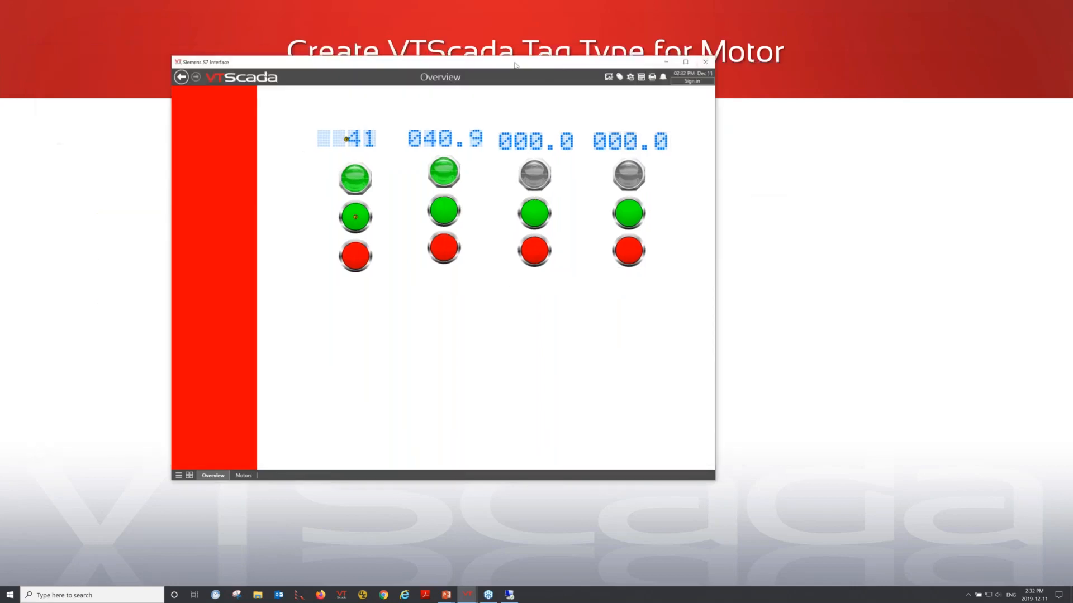
- Test the start and stop buttons of the M1_Motor, M2 and M3 widgets on the running page, finishing M2 and M3 with a start
drag(512, 65, 401, 54)
click(333, 236)
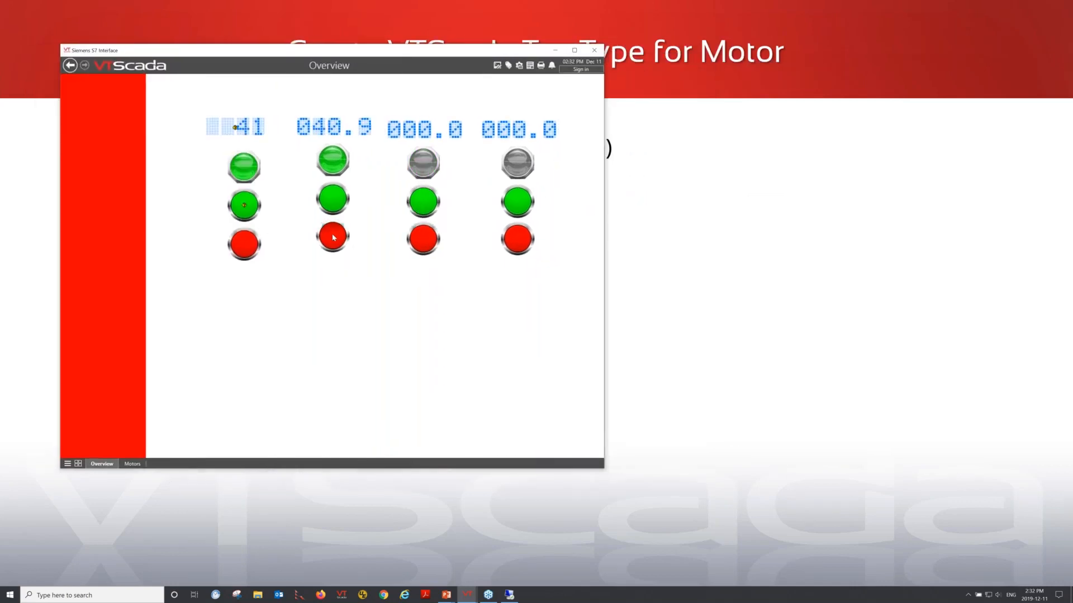
click(334, 199)
click(333, 237)
click(424, 204)
click(423, 239)
click(423, 201)
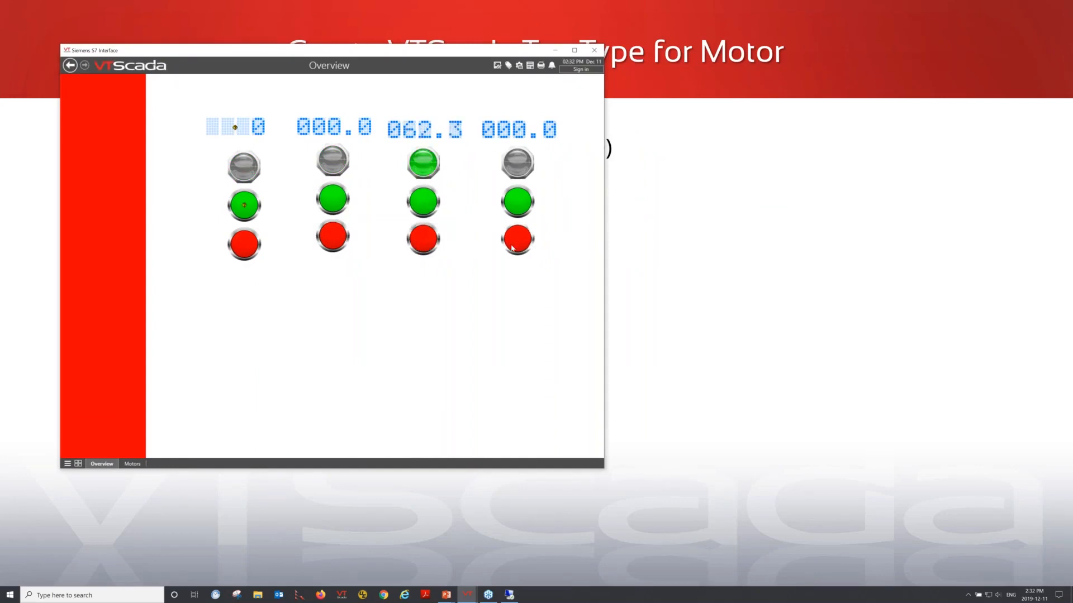
click(518, 204)
click(517, 240)
click(517, 202)
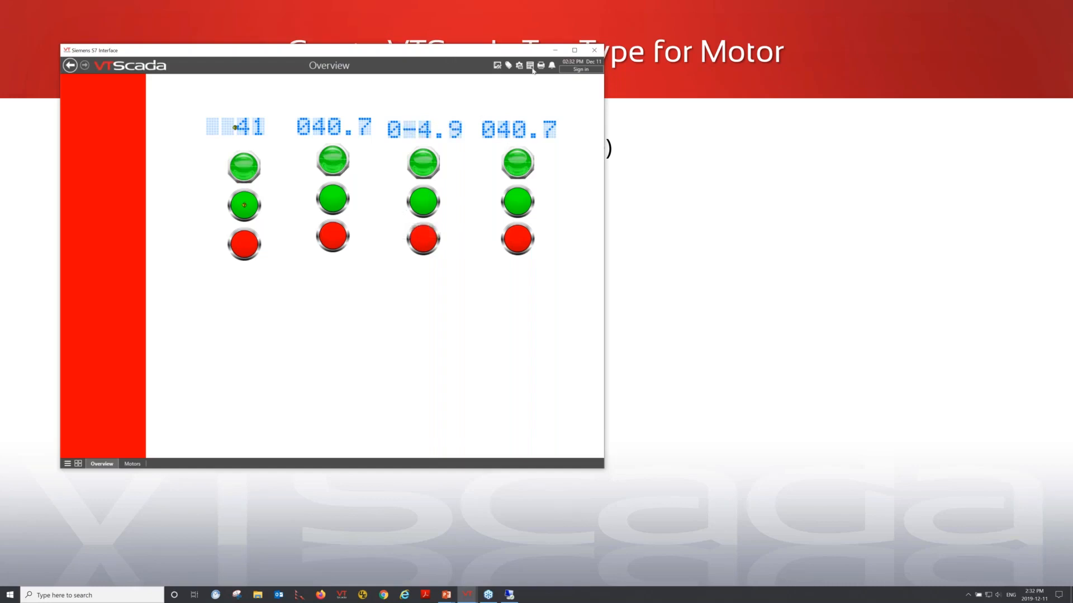
click(795, 183)
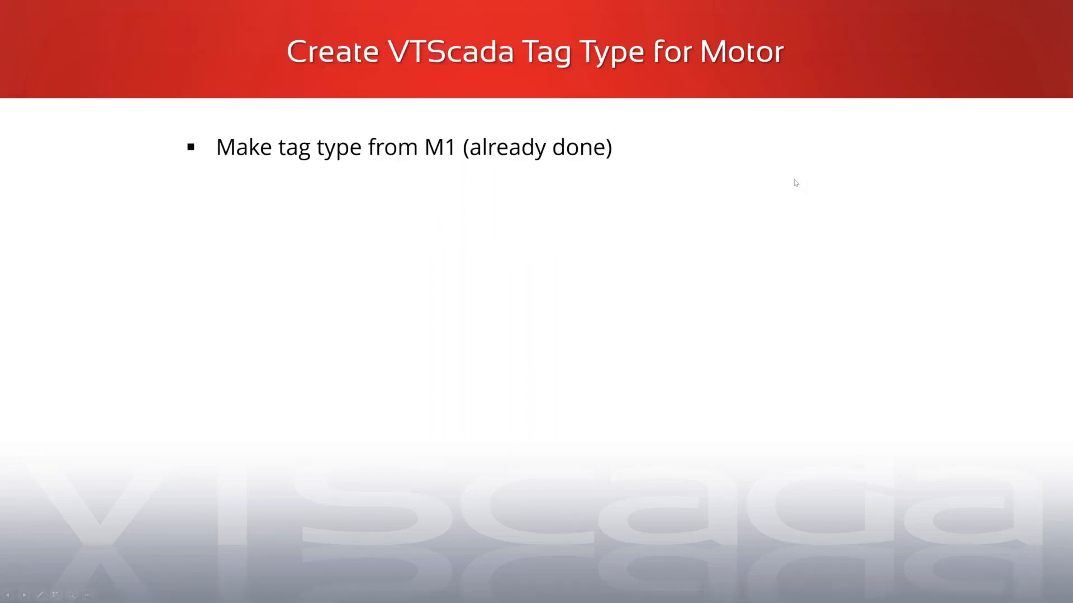
click(796, 183)
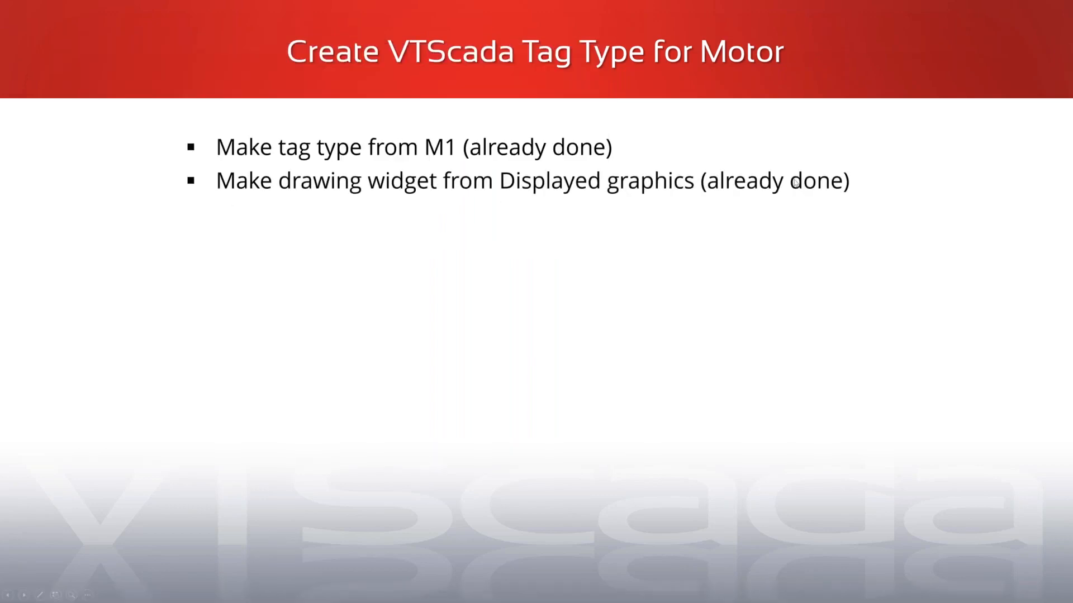
click(796, 183)
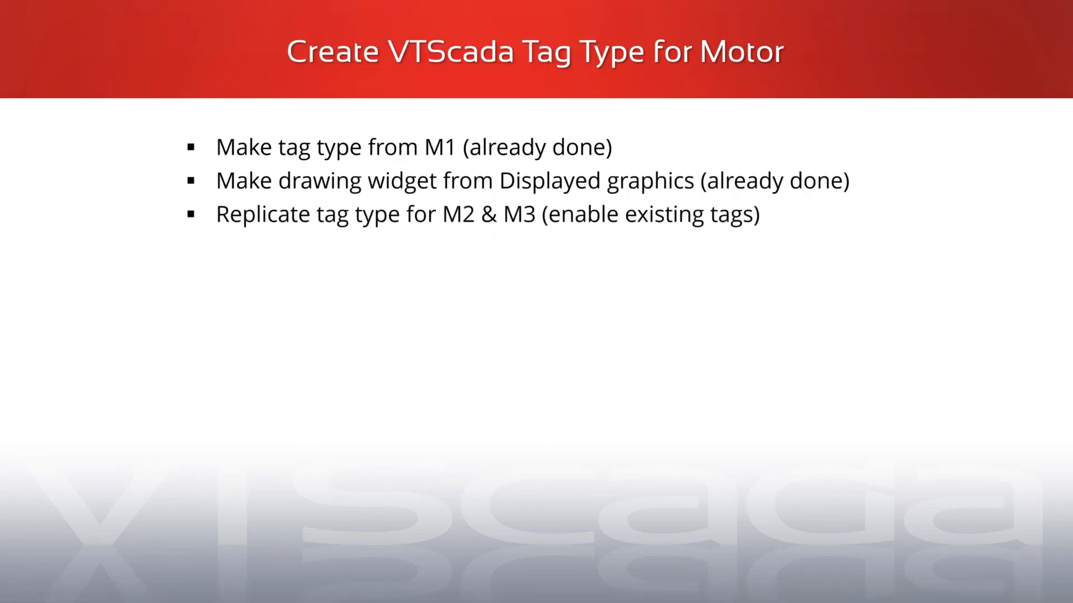
key(Right)
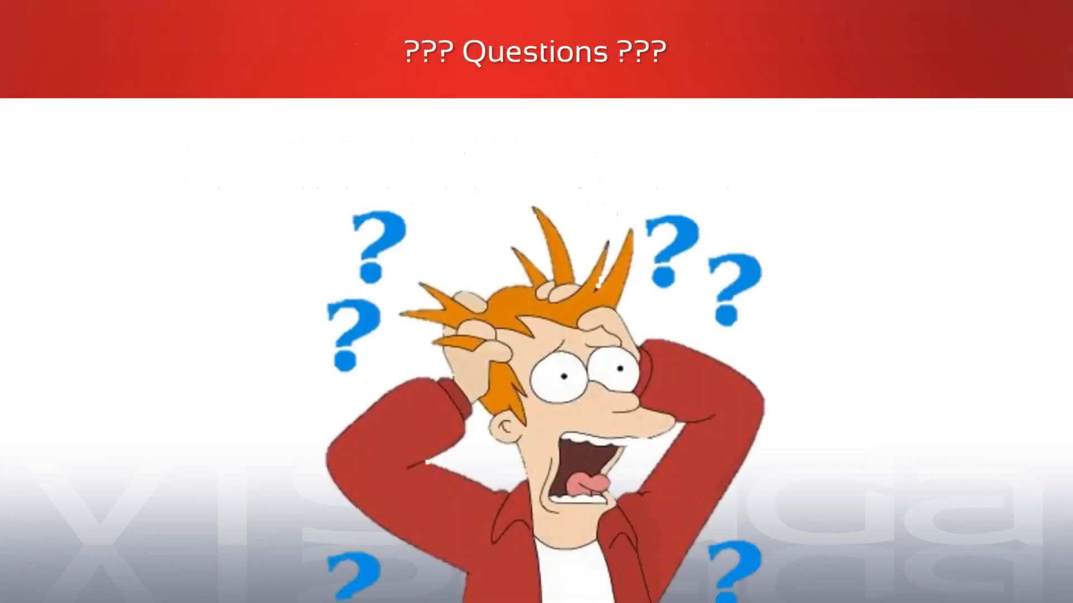
- Switch to VTScada, open the Overview page in Idea Studio and select the CPU driver tag under PLC.PORT in the Tag Browser
key(Left)
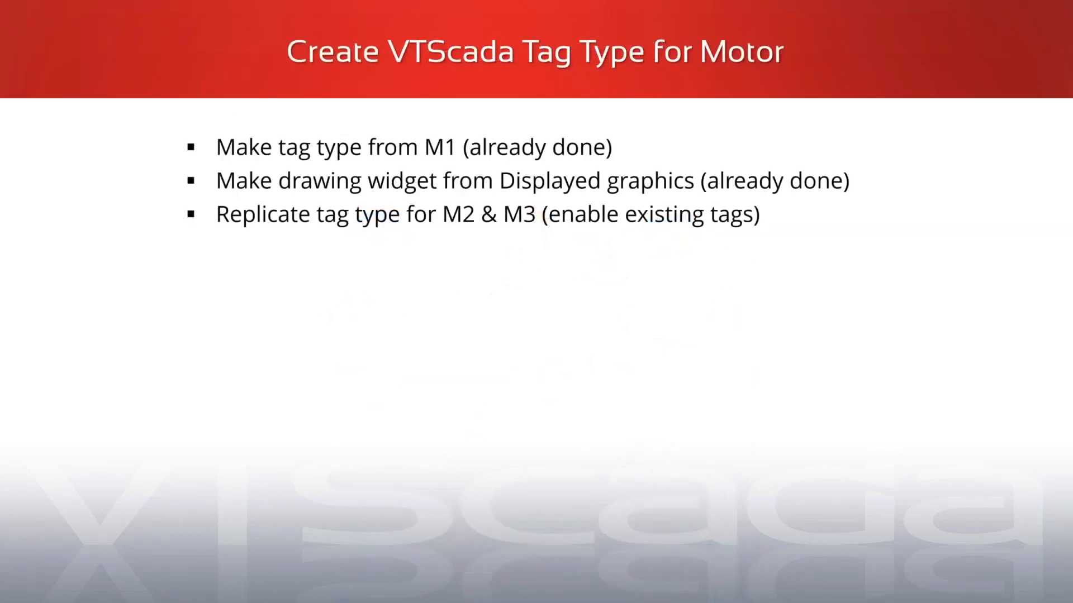
key(alt+Tab)
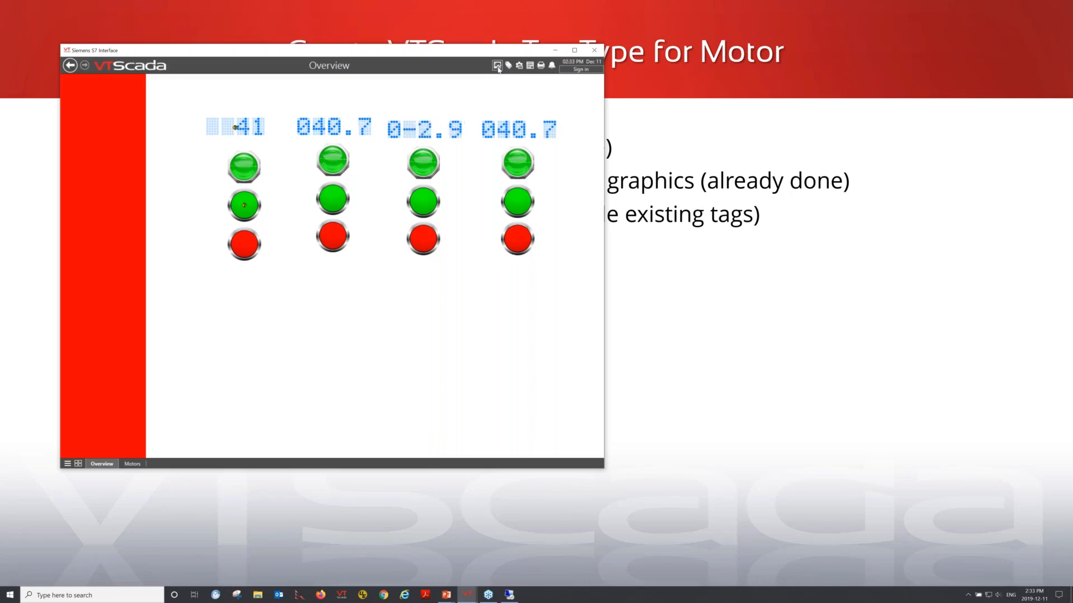
click(497, 66)
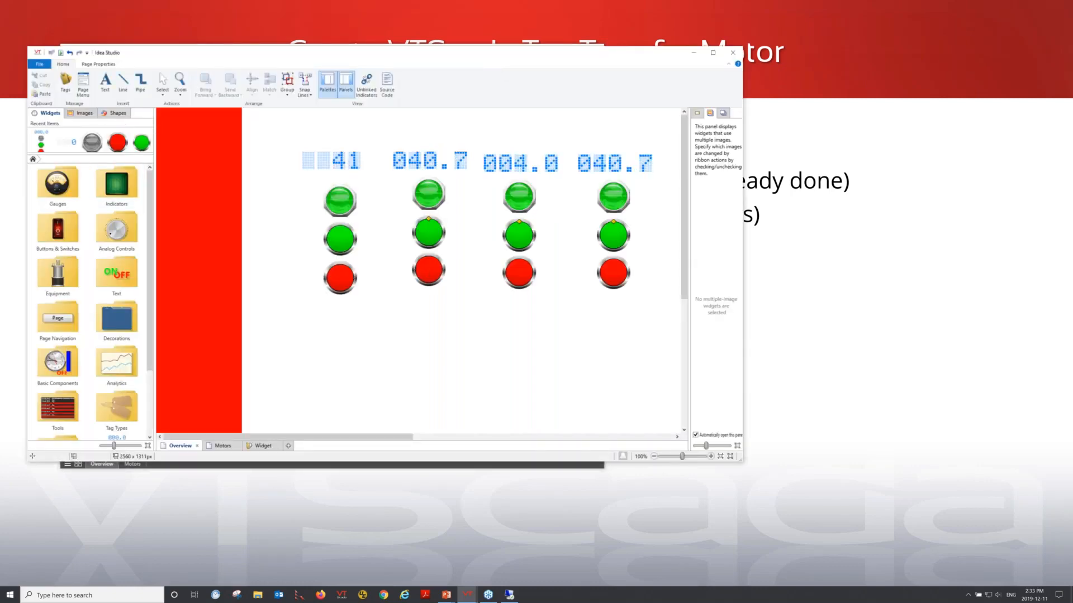
click(67, 81)
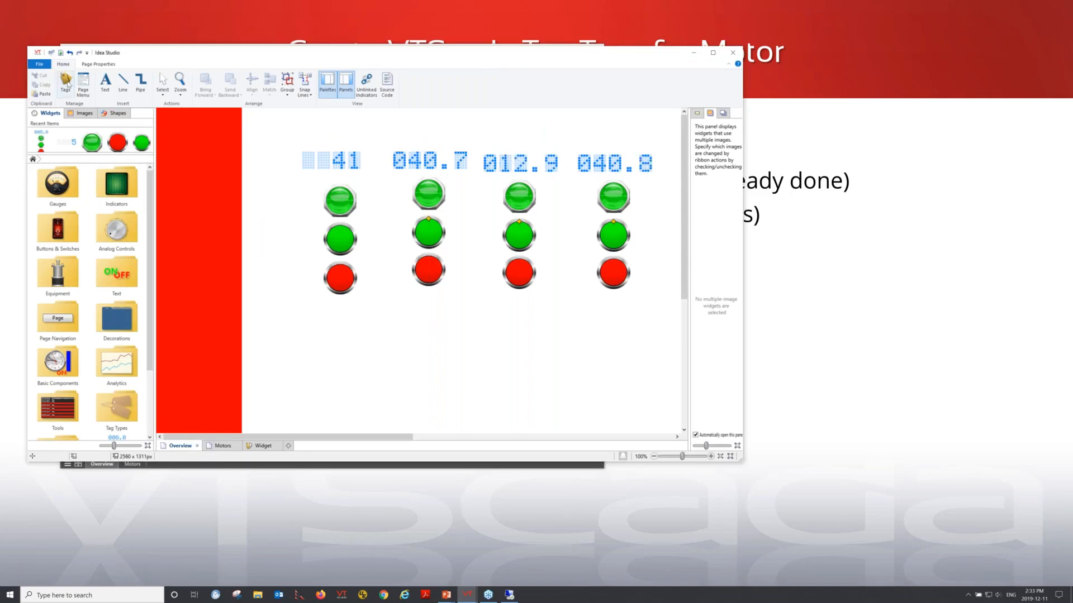
drag(213, 52, 707, 220)
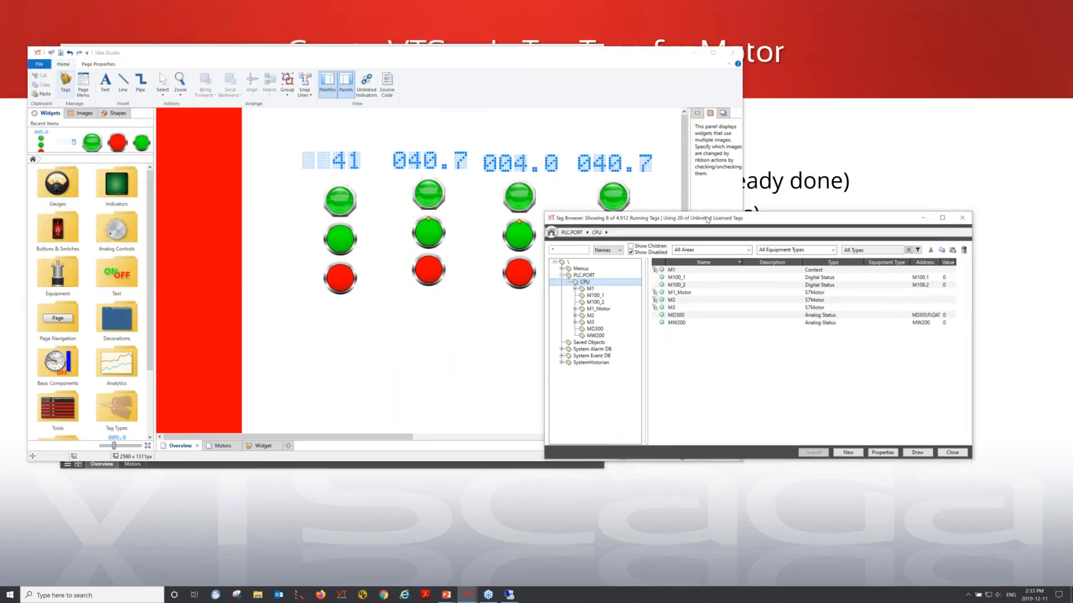
click(580, 276)
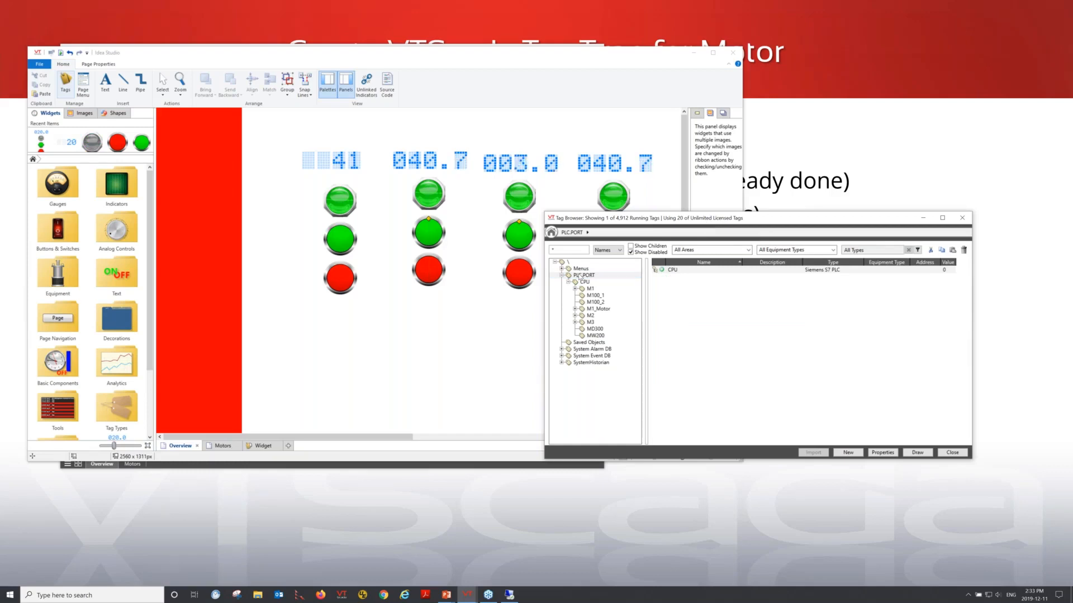
click(585, 282)
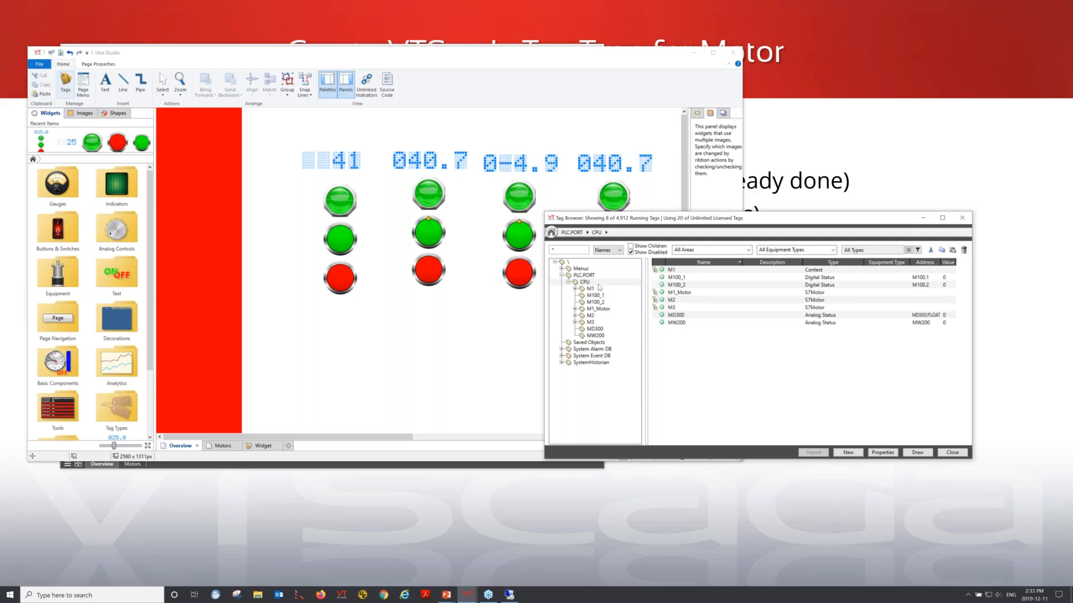
right_click(599, 288)
click(630, 298)
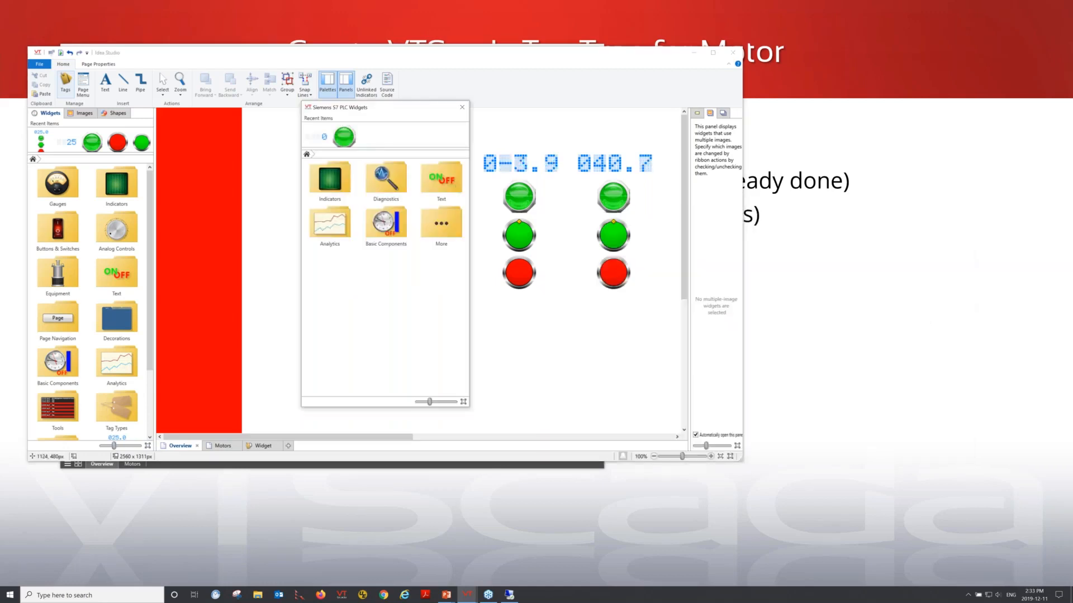
click(389, 185)
click(438, 177)
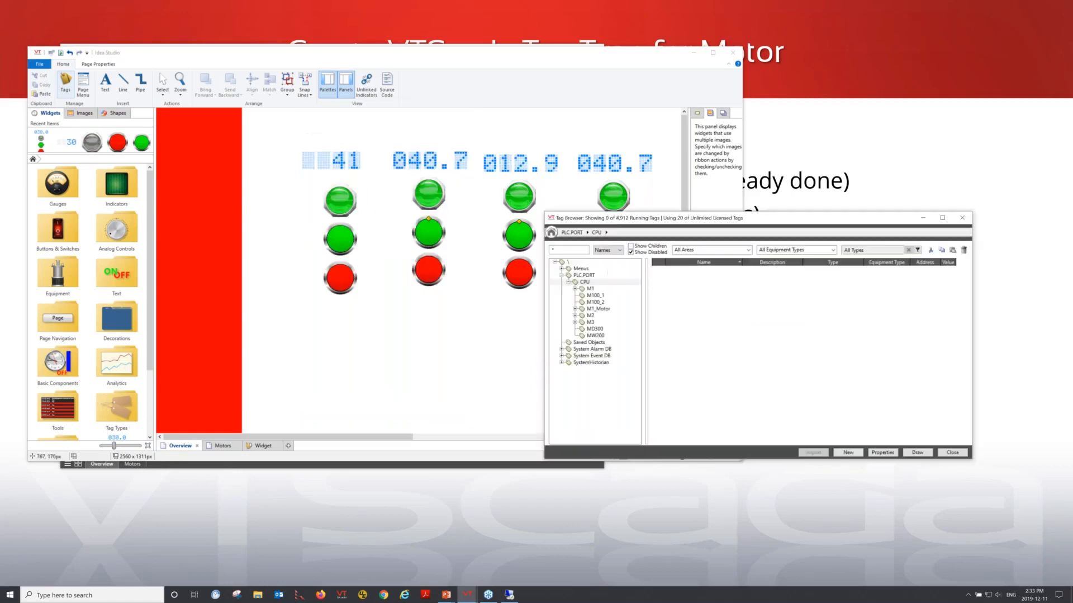
- Widen the Idea Studio window and place a Comm Indicator for the CPU tag above the first motor's value display
drag(668, 222, 706, 395)
drag(744, 332, 947, 335)
drag(771, 396, 773, 310)
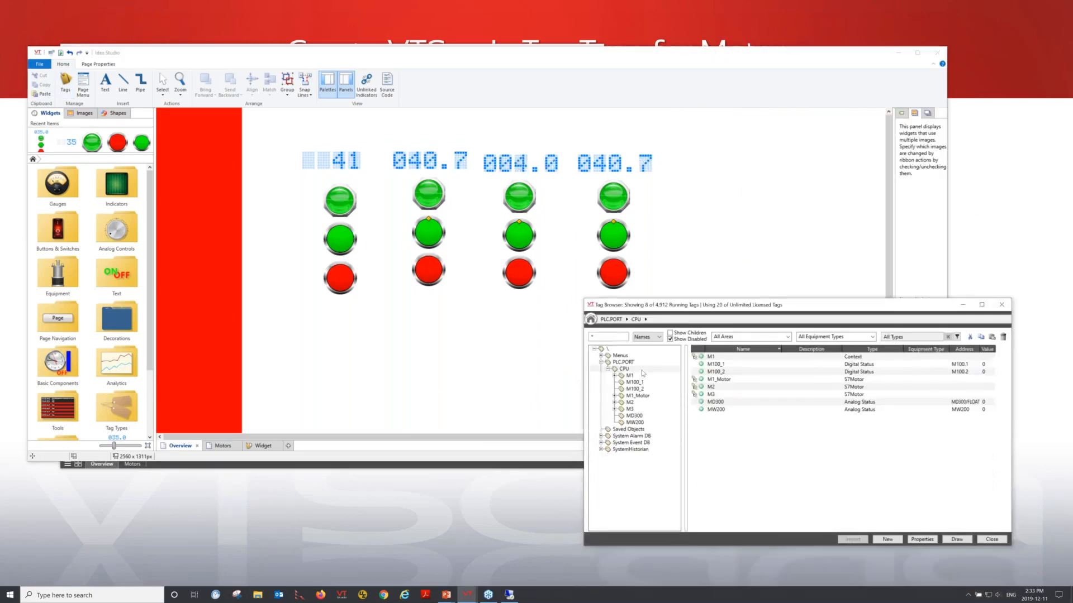
right_click(643, 373)
click(659, 373)
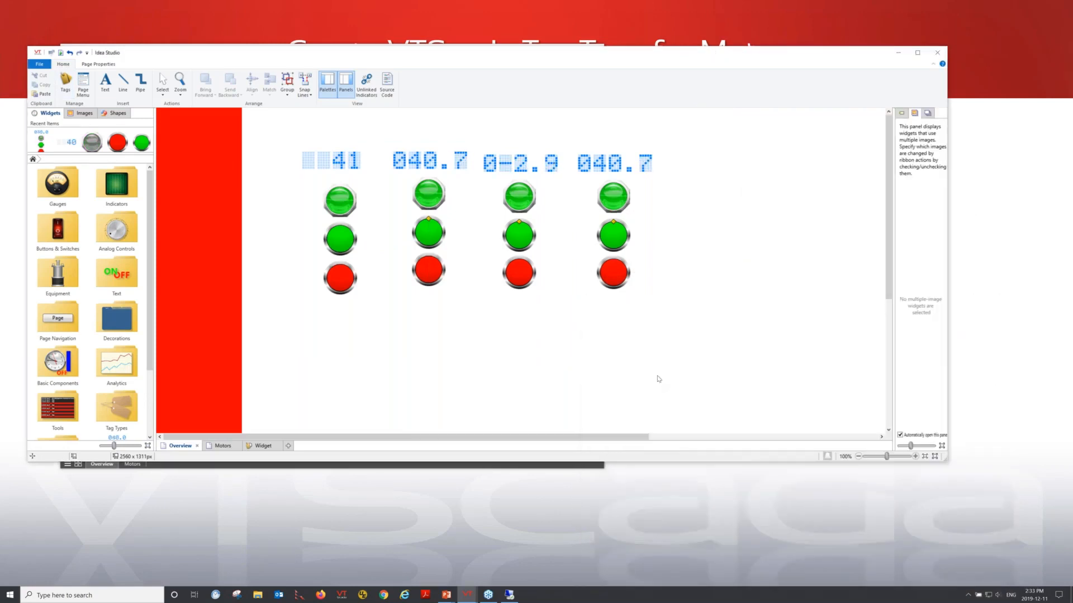
drag(442, 186, 313, 135)
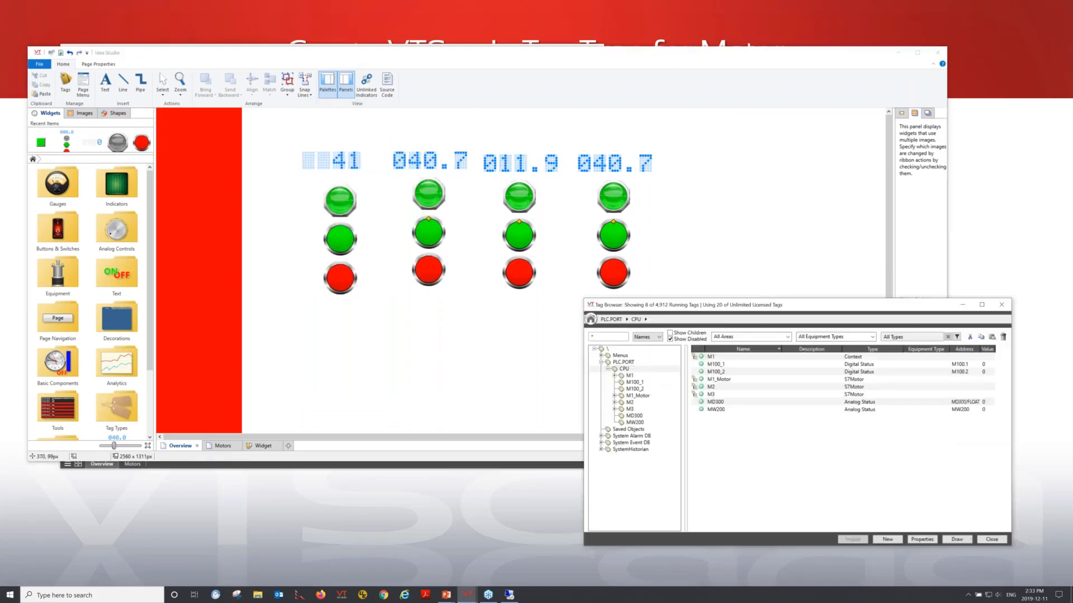
- Place a Comm Msgs Btn for the CPU tag just to the right of the Comm Indicator
right_click(637, 369)
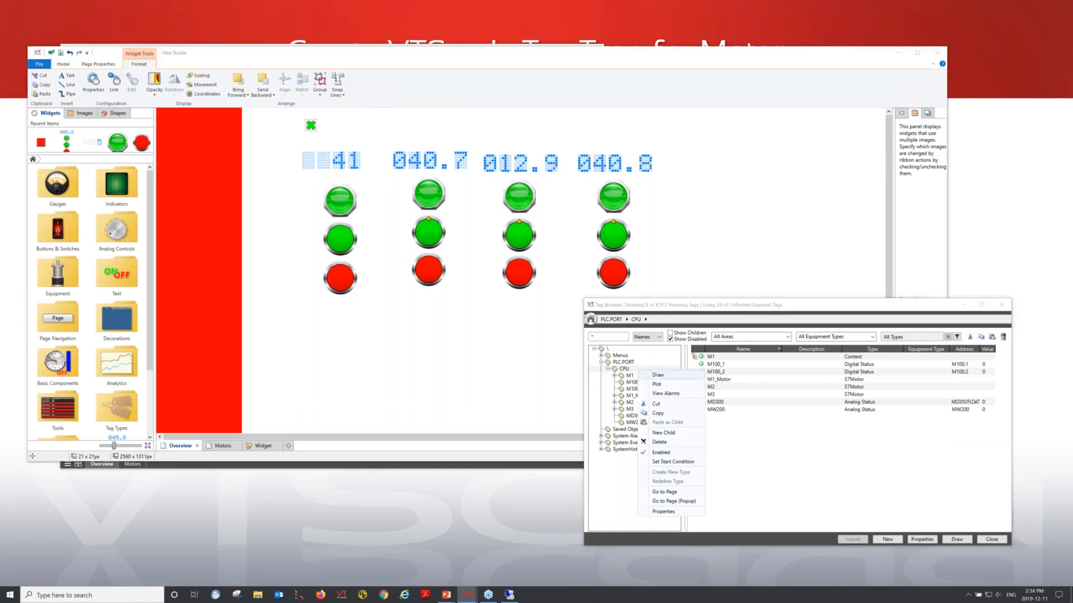
click(656, 375)
drag(339, 179, 355, 129)
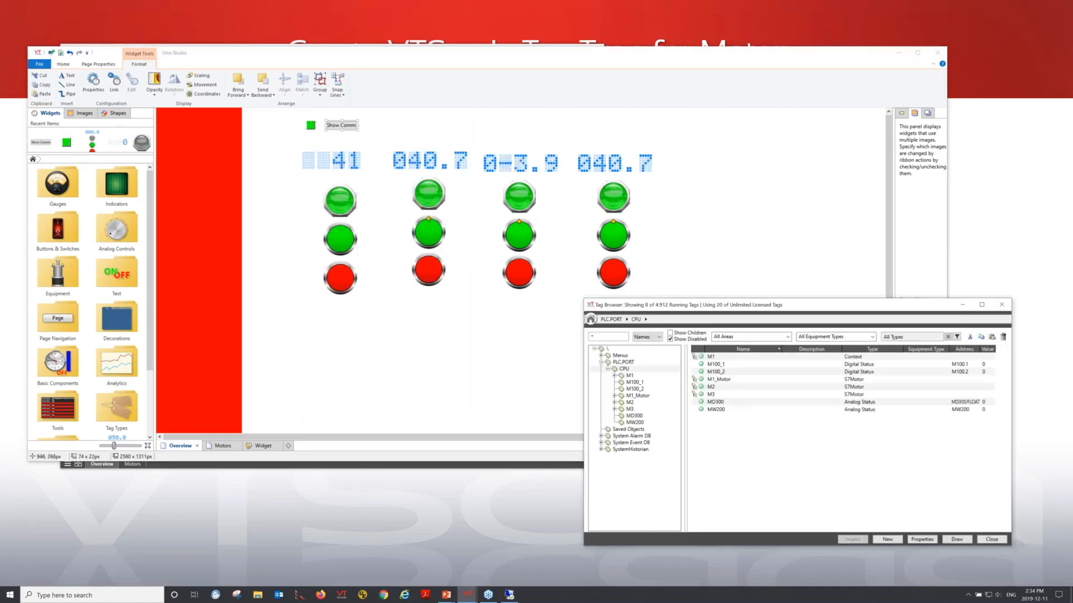
- Place a Comm Stats Btn for the CPU tag beside the Show Comm button, and close the Tag Browser and Idea Studio
right_click(634, 373)
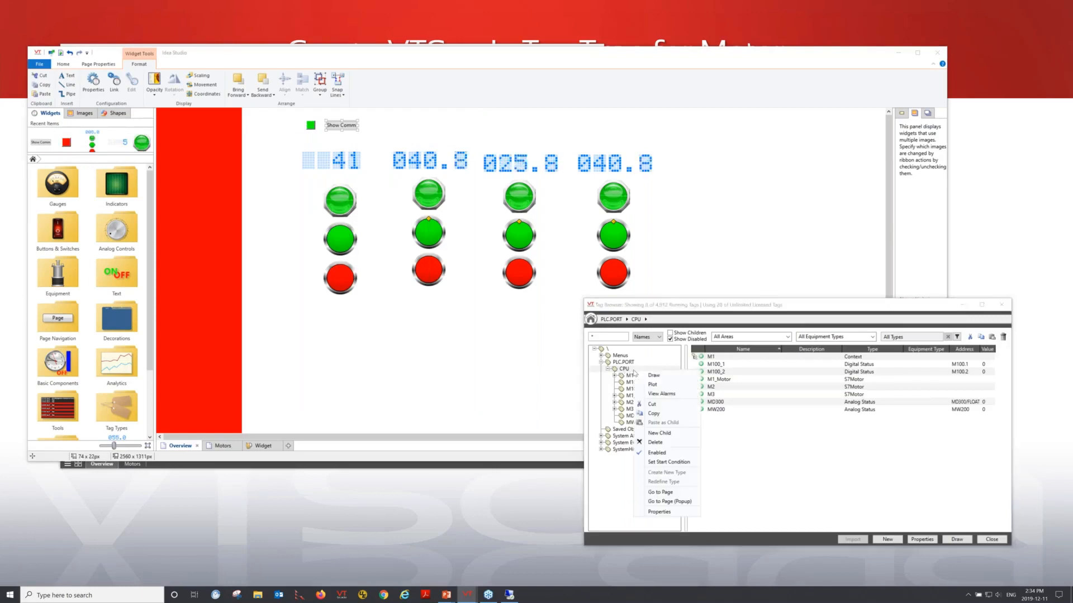
click(654, 376)
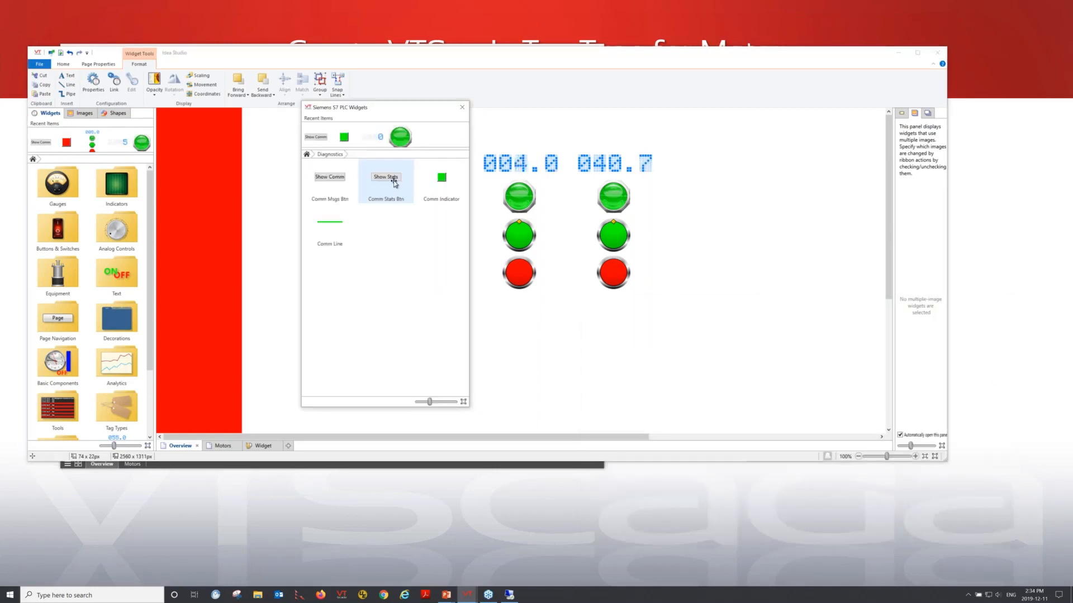
click(393, 180)
click(393, 137)
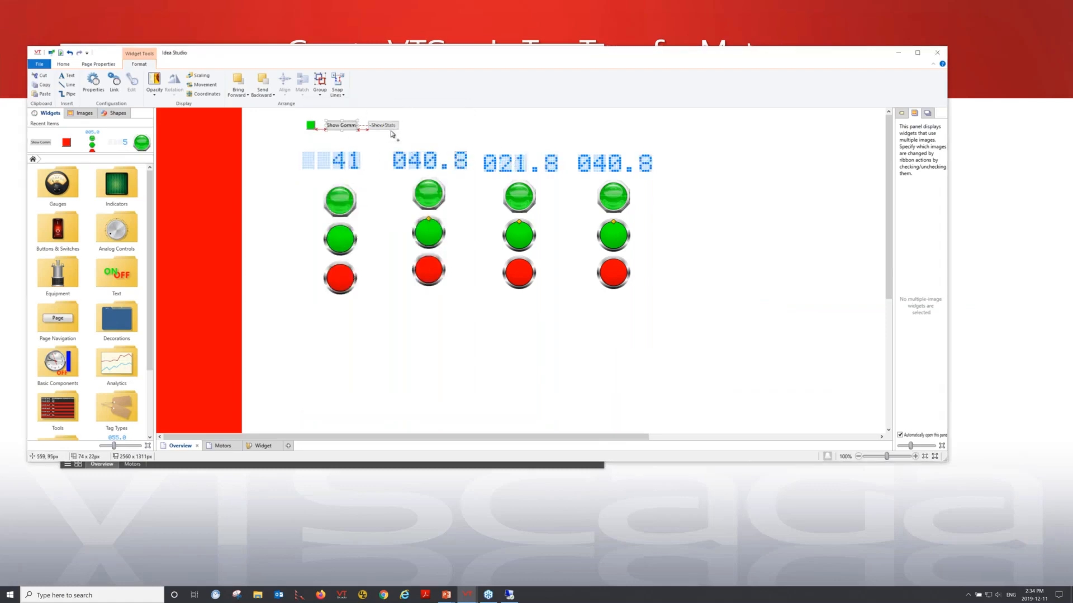
click(1002, 305)
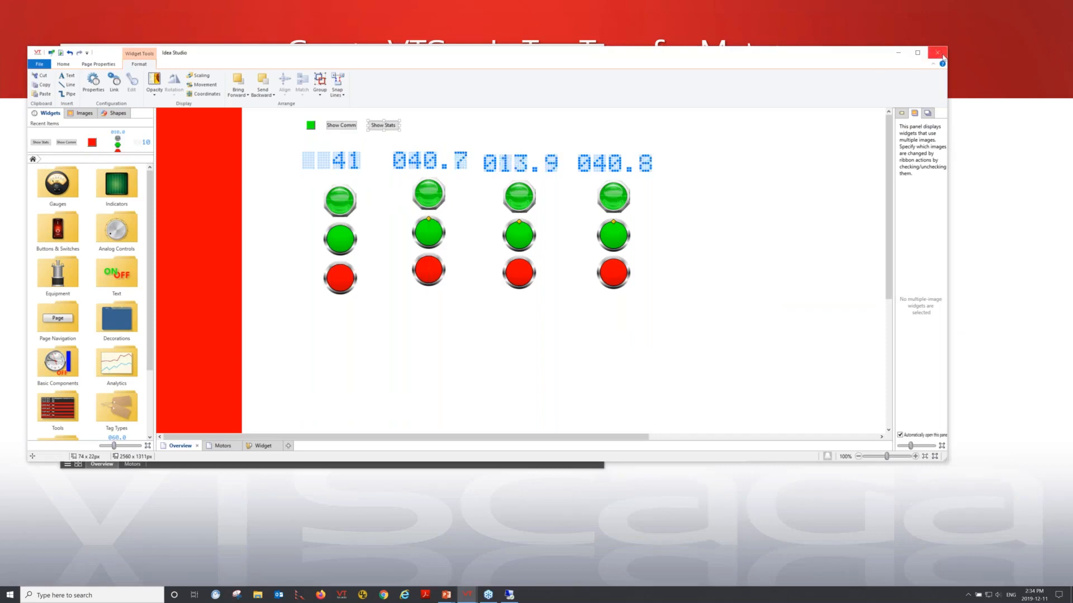
click(938, 54)
- View the CPU driver's communication messages and its statistics from the running Overview page, closing each window after viewing
click(246, 92)
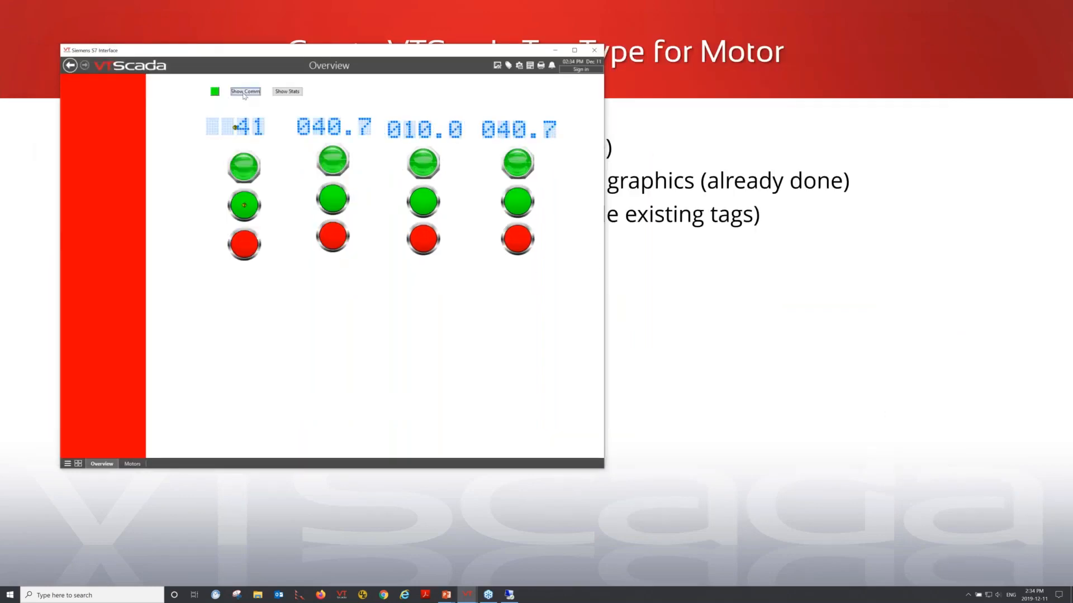
drag(525, 199, 141, 174)
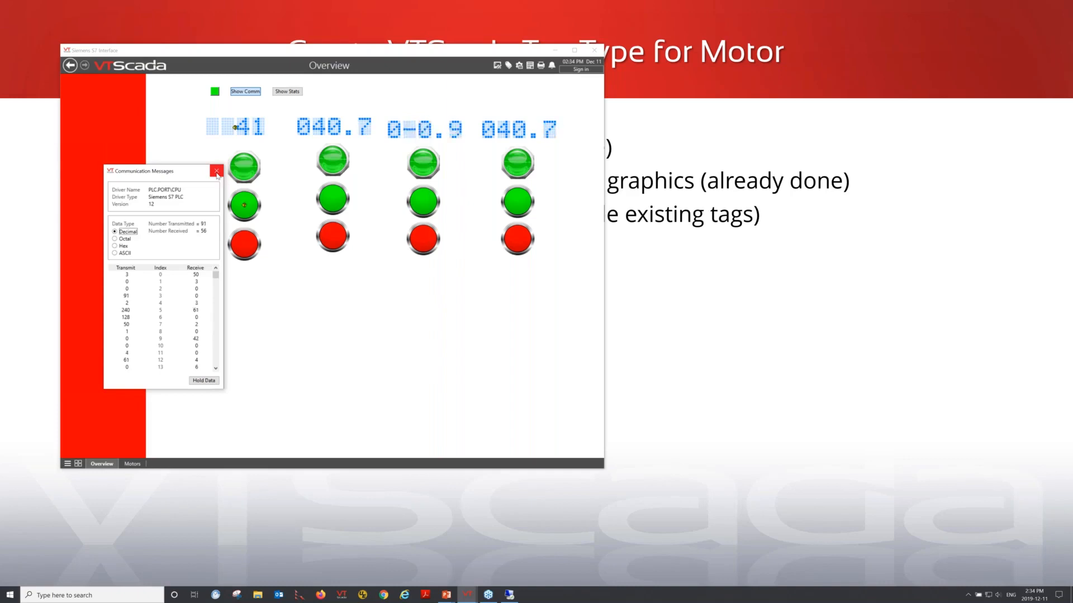
click(217, 172)
click(288, 92)
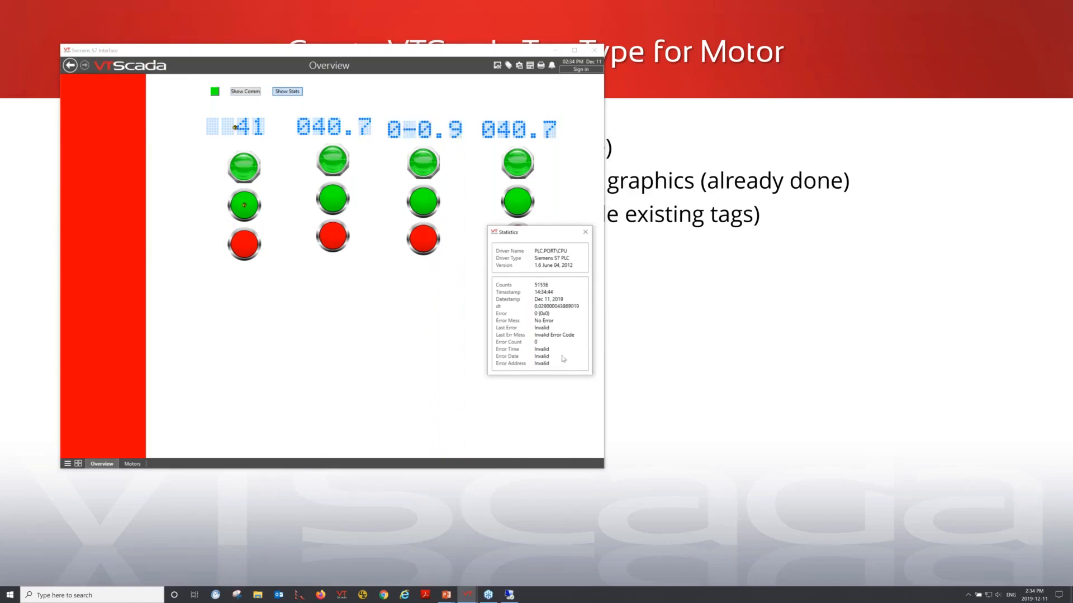
drag(528, 236, 373, 219)
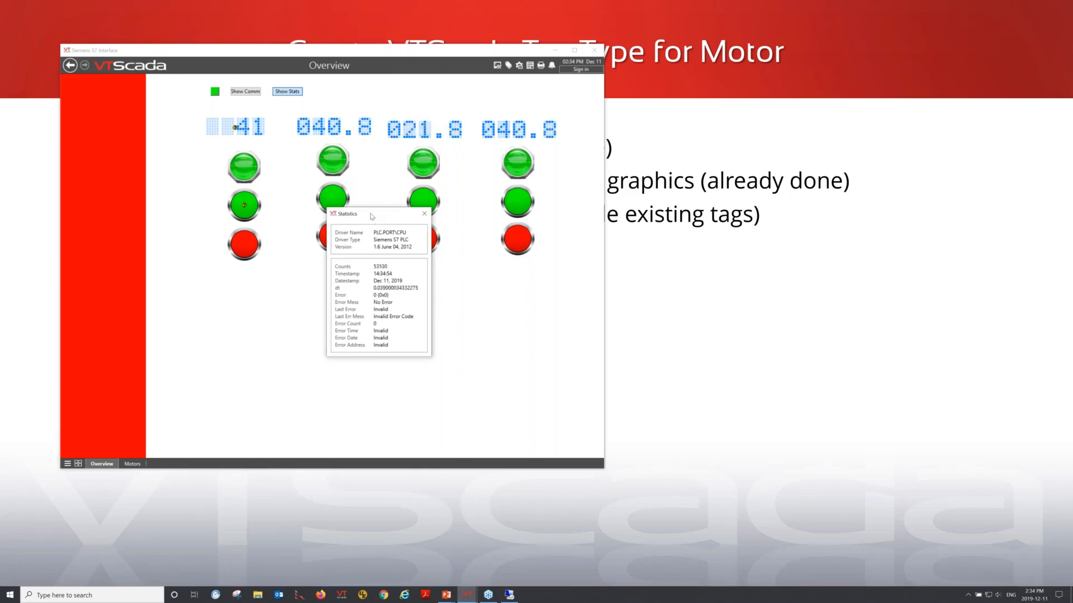
click(424, 214)
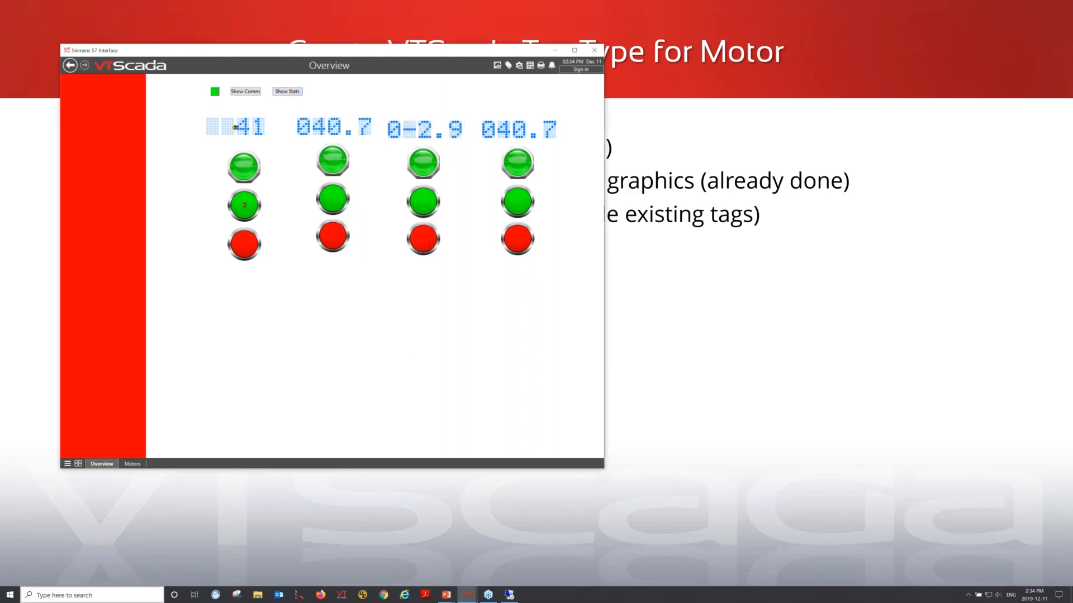
- Launch Wireshark and select the Ethernet 7 interface for capturing
click(66, 596)
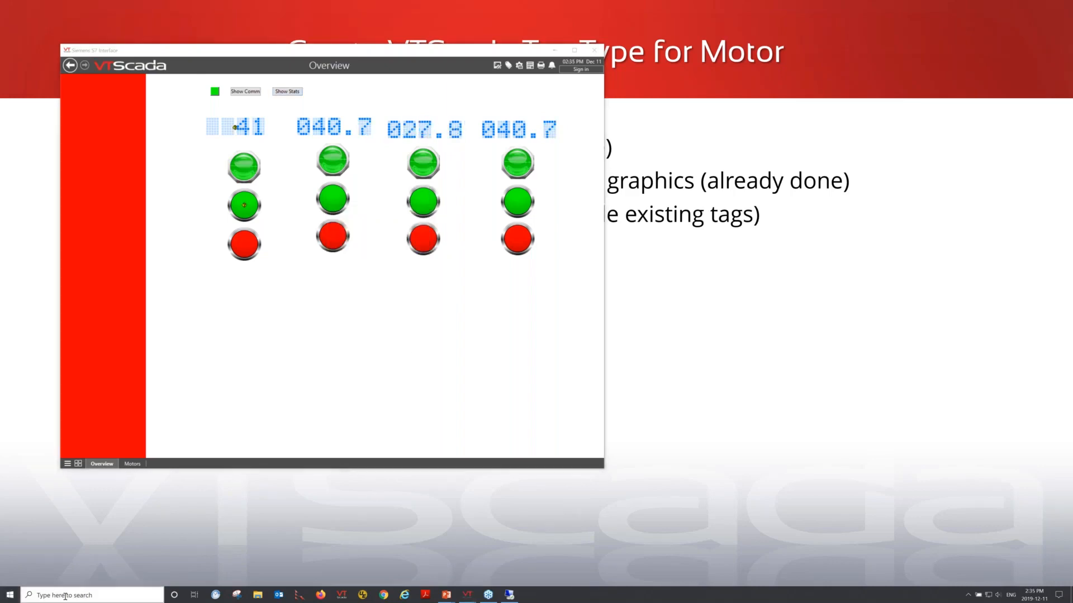
text(wire)
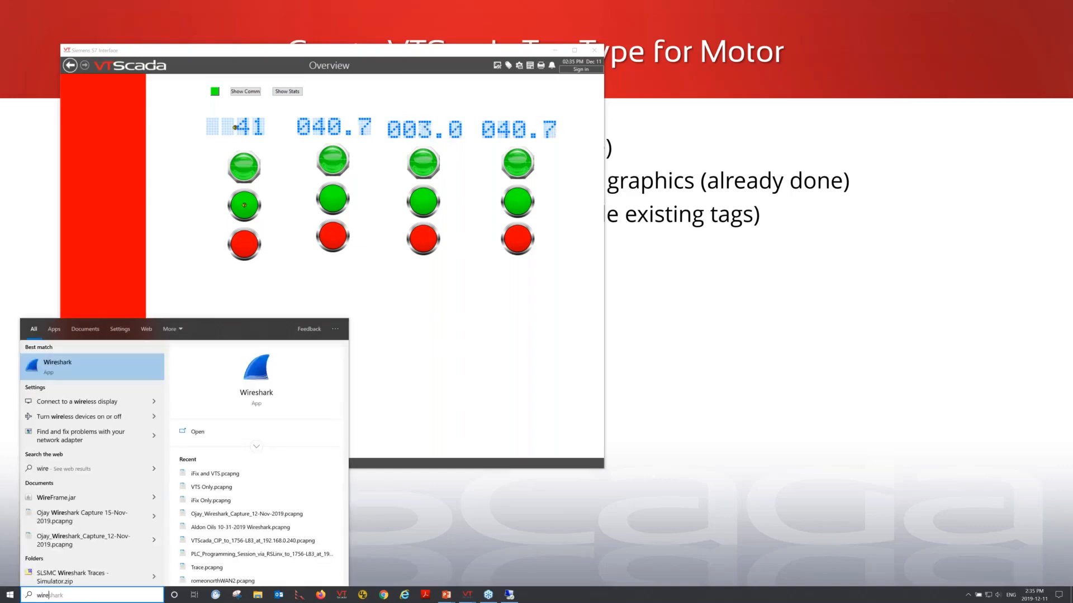
key(Return)
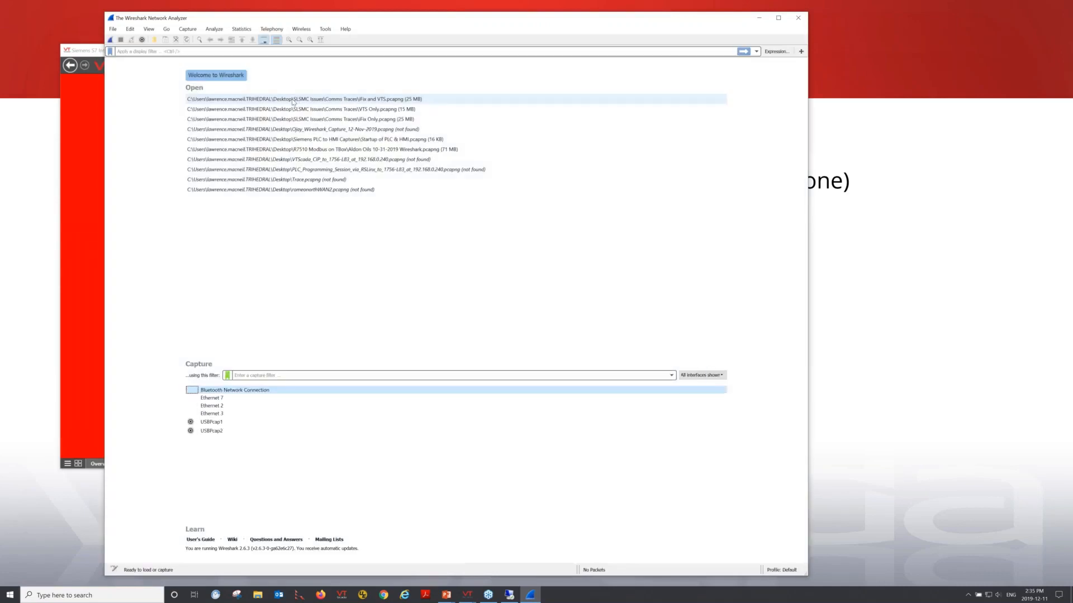
click(261, 406)
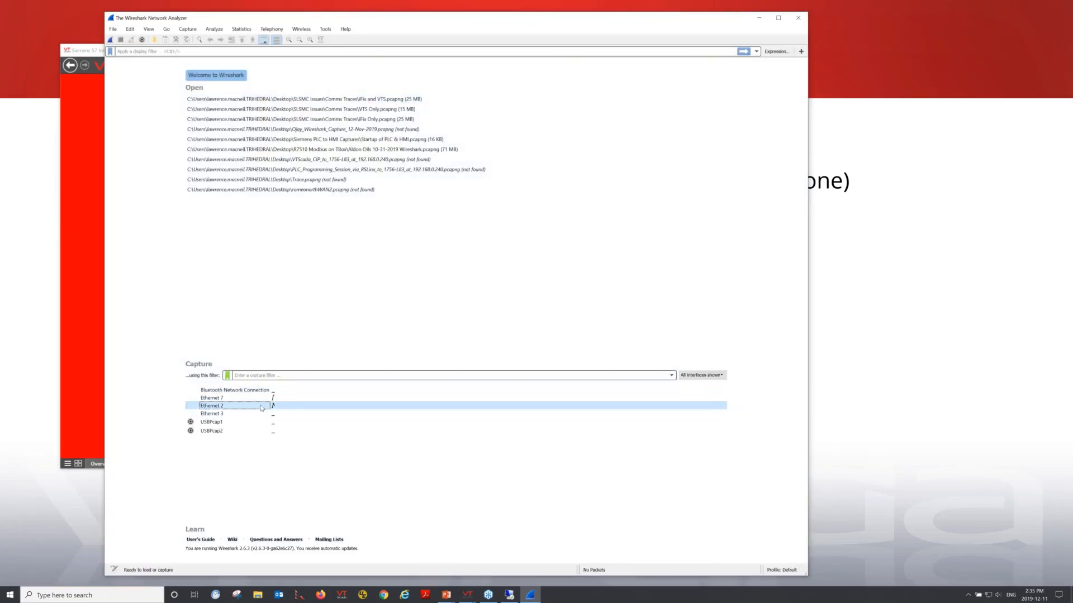
mouse_move(260, 410)
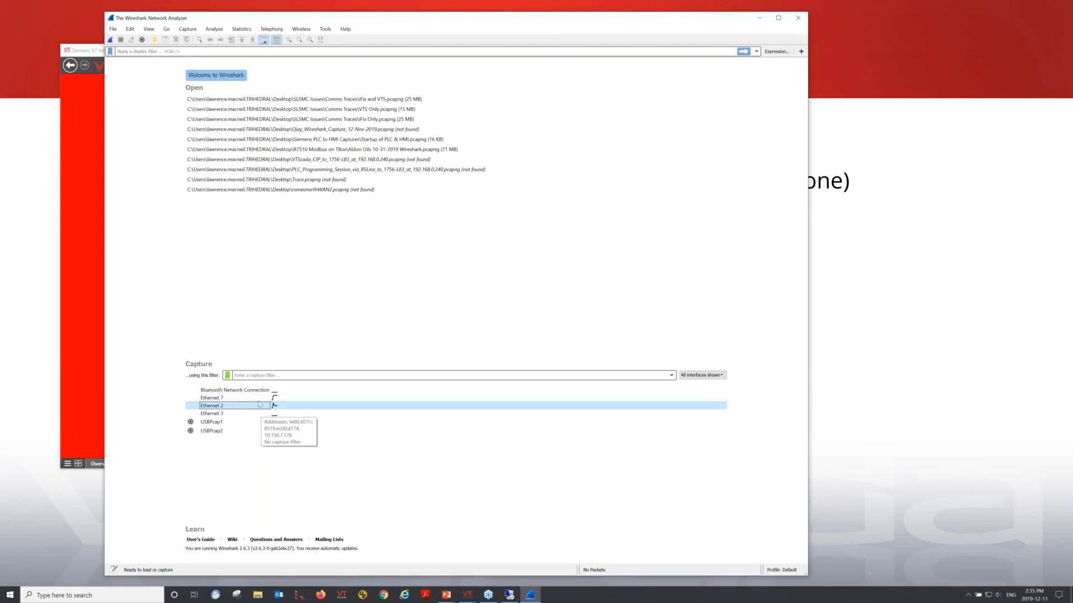
click(259, 399)
- Set the capture filter to host 192.168.100.1 and start capturing on Ethernet 7
click(260, 375)
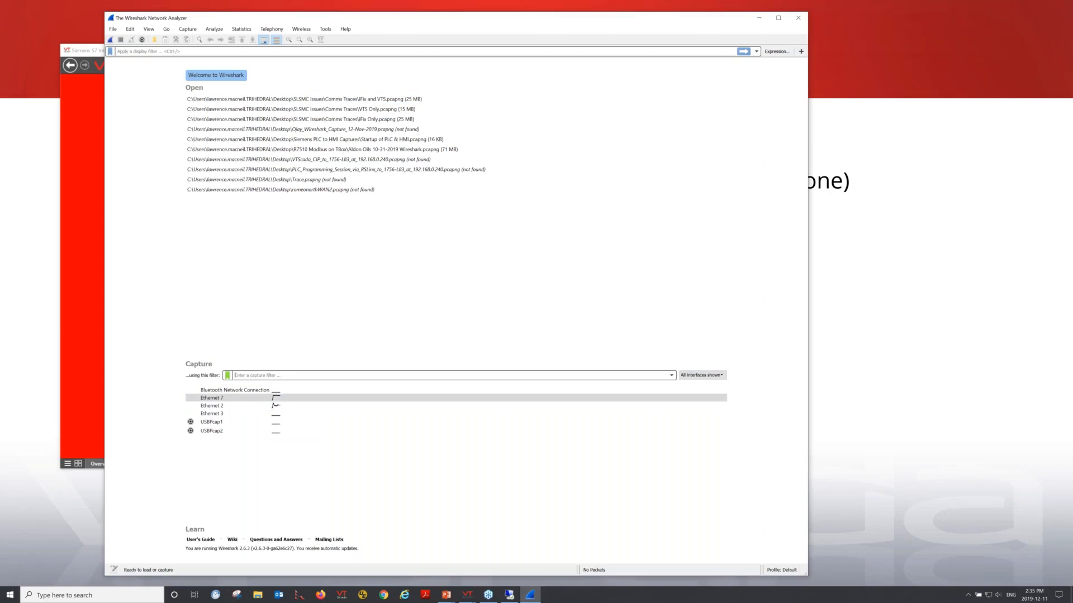
text(host 10.100)
key(BackSpace)
key(BackSpace)
key(BackSpace)
key(BackSpace)
key(BackSpace)
key(BackSpace)
key(BackSpace)
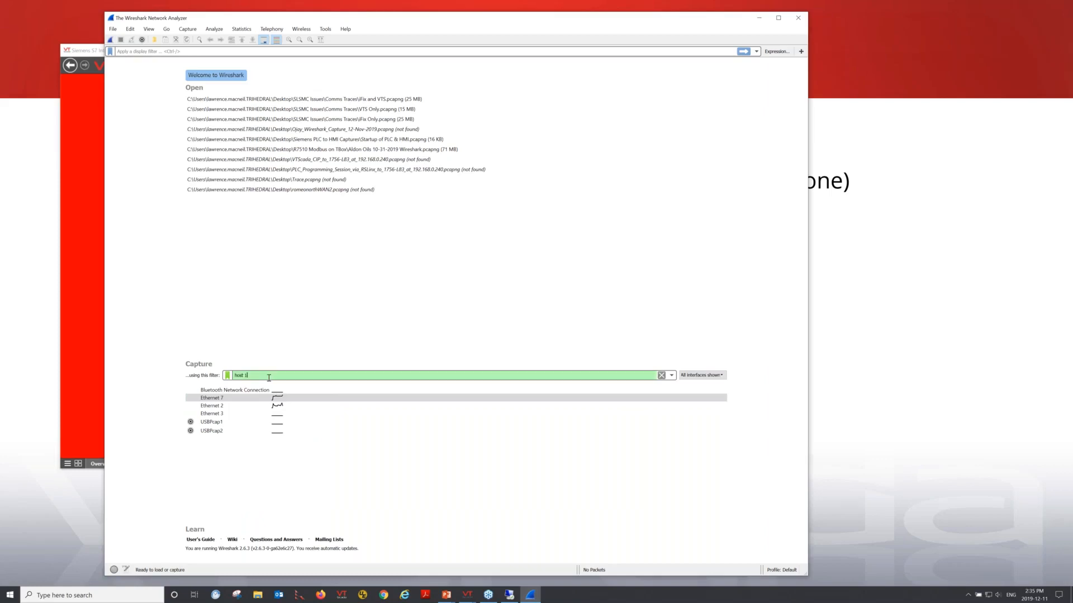
text(192.1)
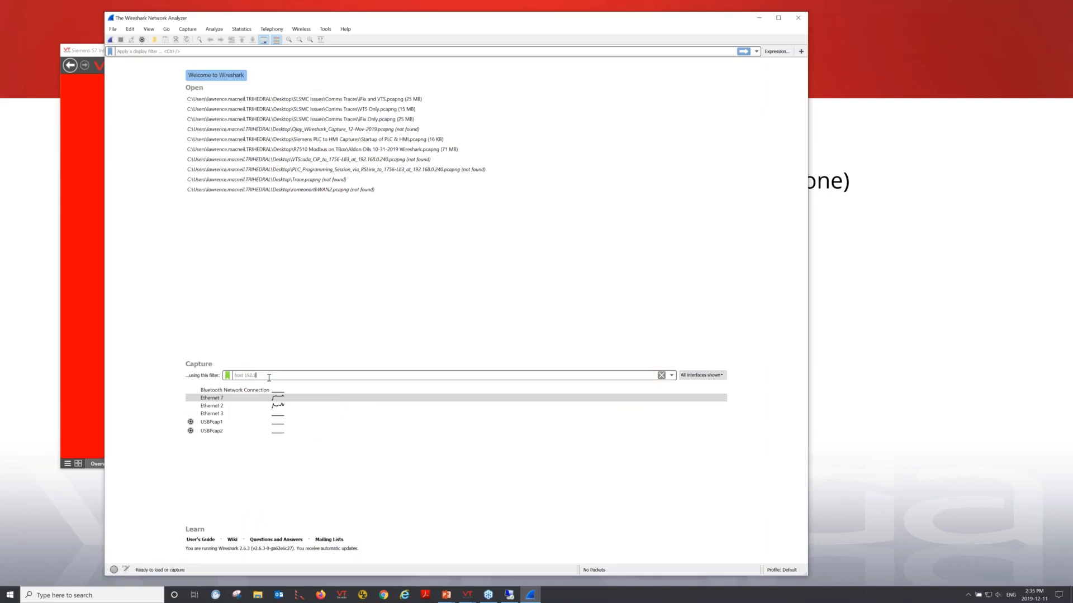
text(68.100.1)
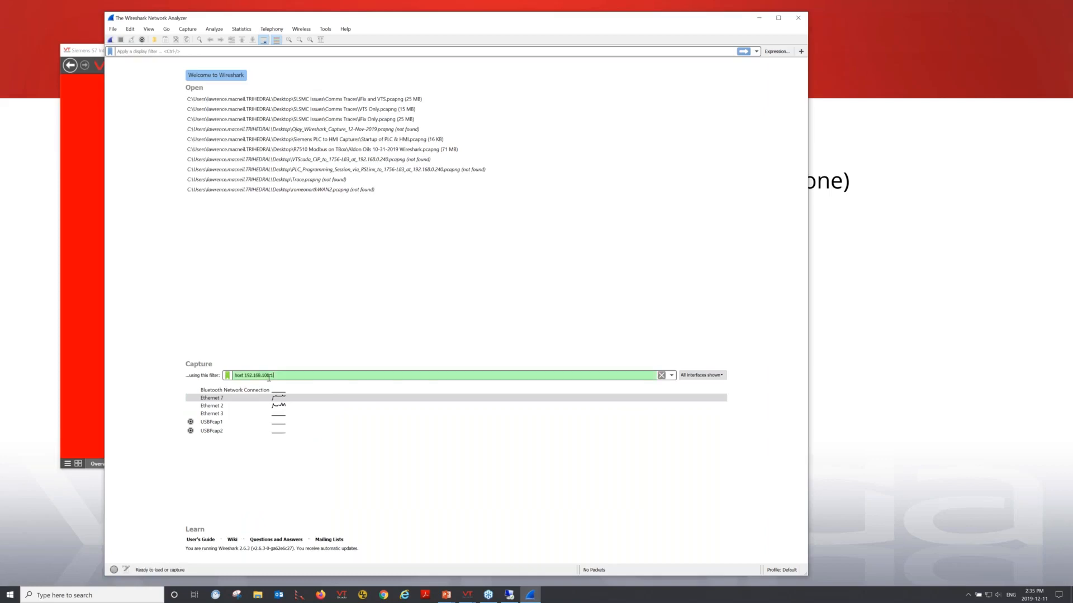
key(Return)
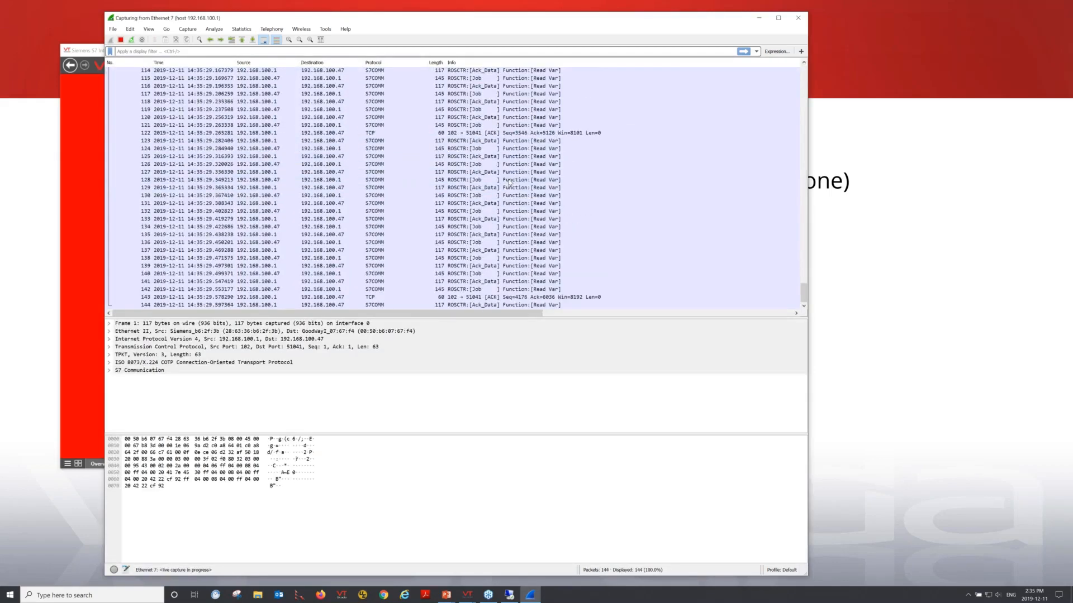
- Stop the capture and open an S7COMM response packet from 192.168.100.1 in its own window
click(509, 197)
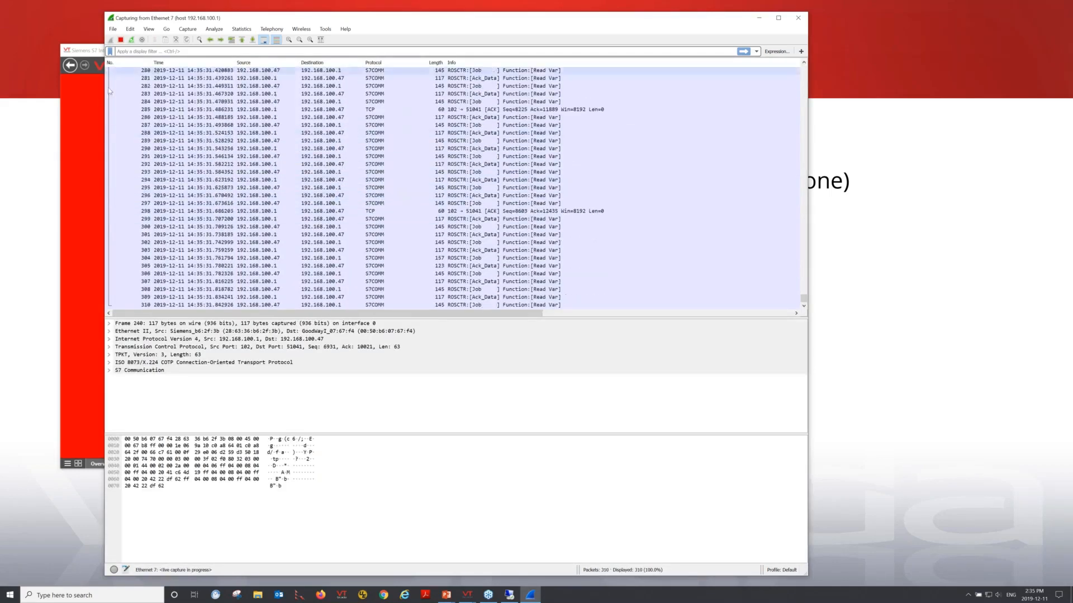
click(120, 40)
click(385, 133)
double_click(386, 133)
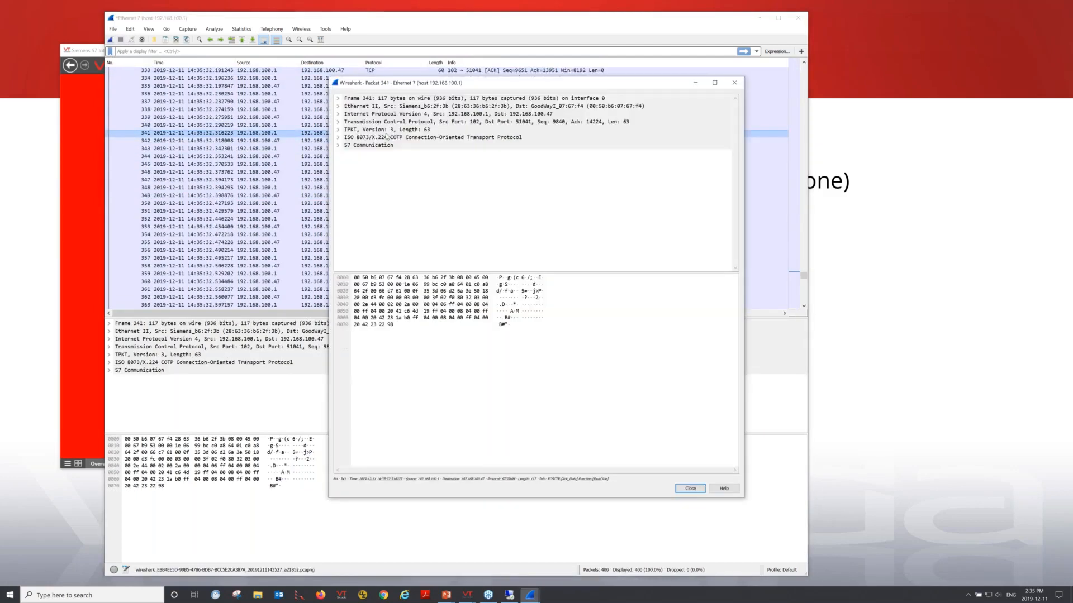
- Close the packet window, select job packet 360 and expand the Read Var parameter under its S7 Communication layer
click(734, 82)
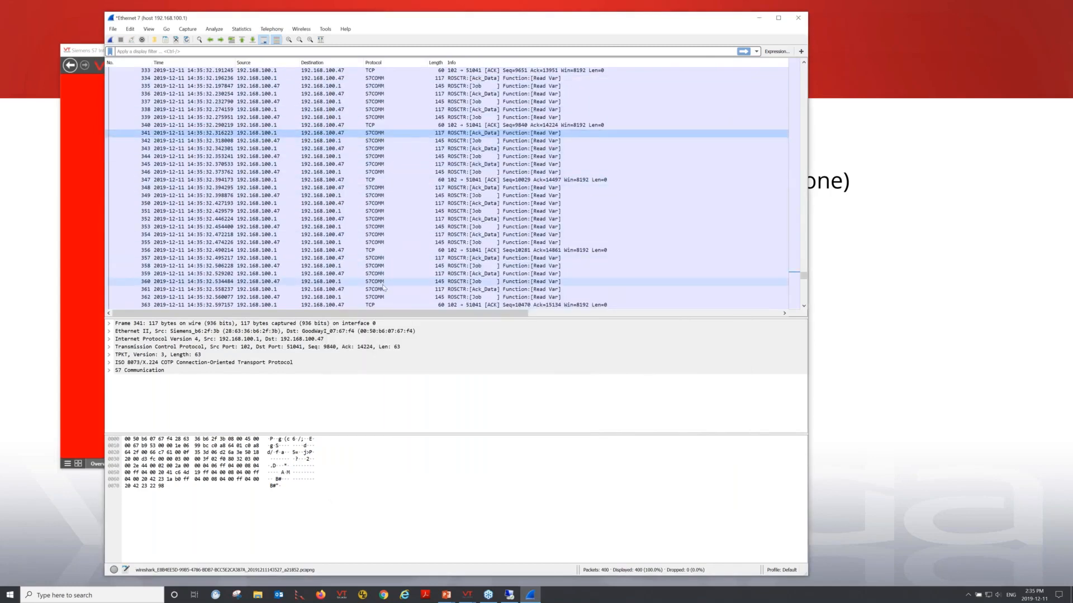
click(408, 281)
scroll(411, 234, down, 1)
scroll(412, 220, up, 20)
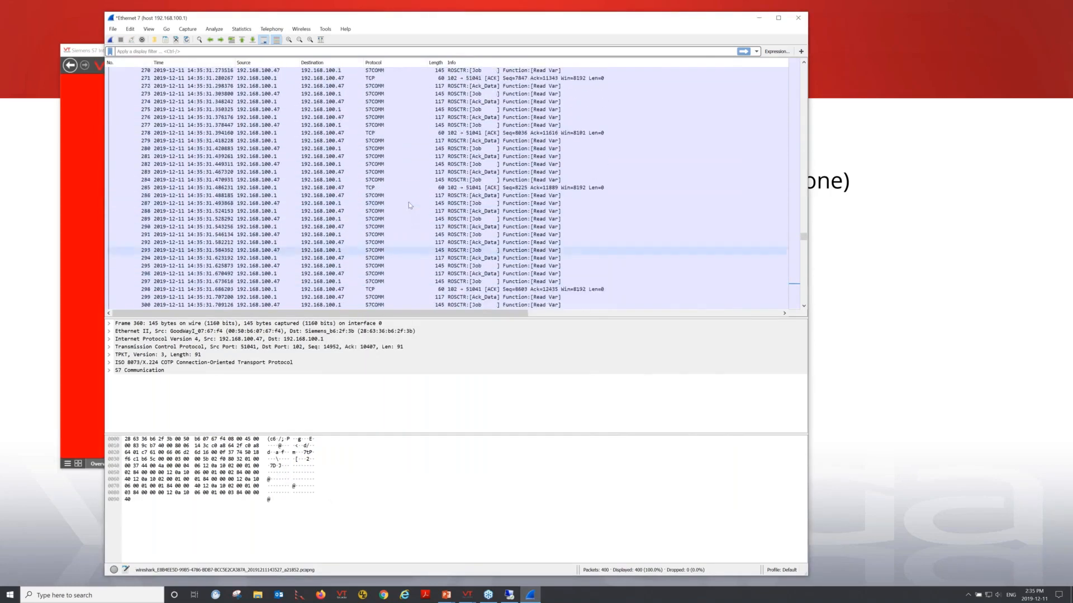
click(109, 370)
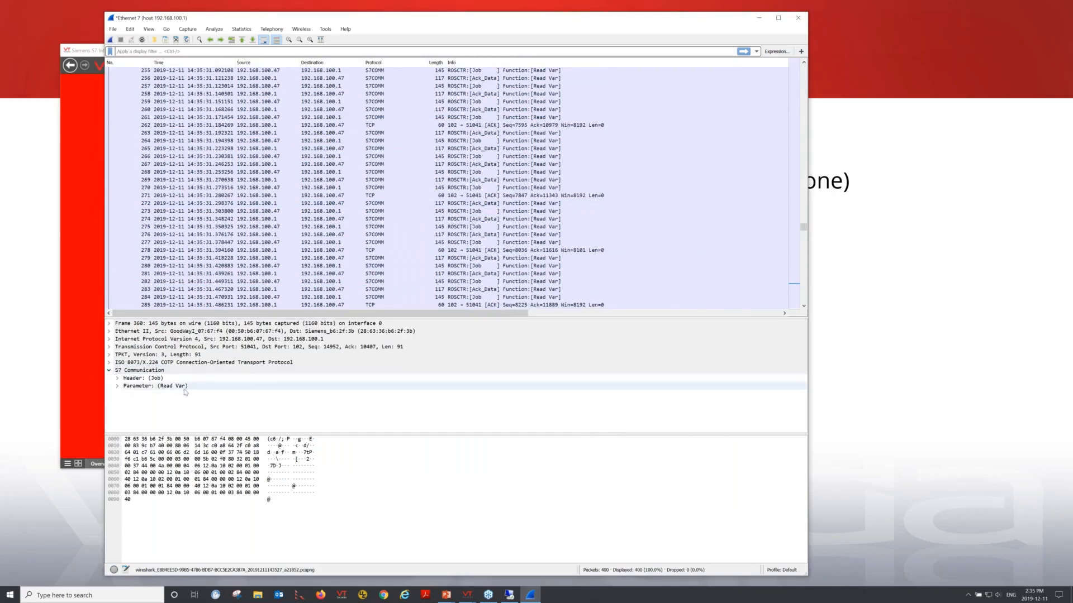
click(117, 386)
scroll(190, 391, down, 1)
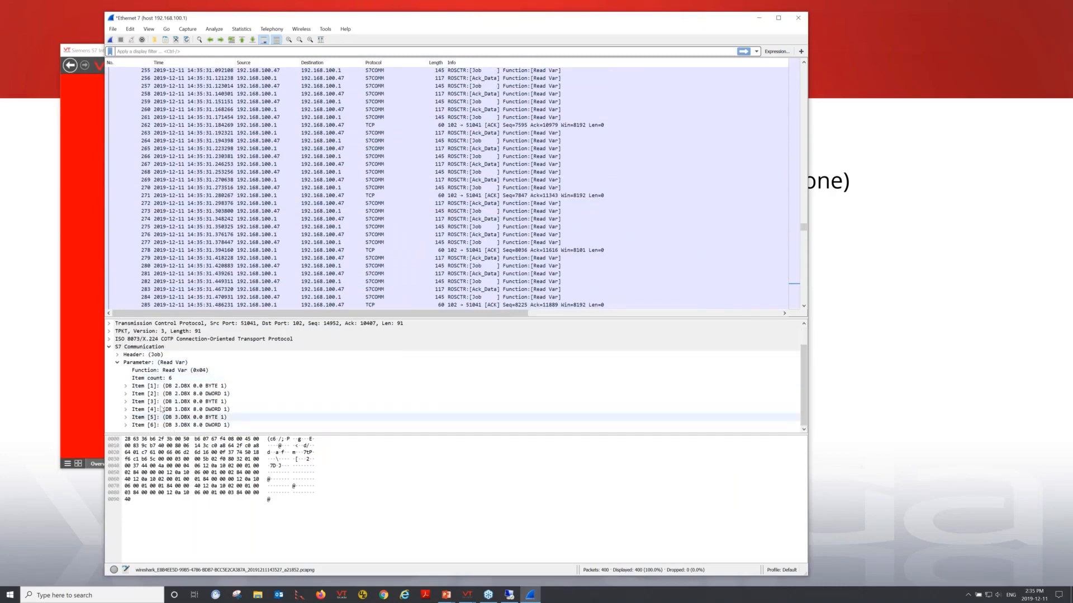
- Inspect the requested DB items in the Read Var parameter, view Item [1]'s details and collapse the parameter
click(195, 394)
click(196, 402)
click(196, 409)
click(195, 416)
click(195, 425)
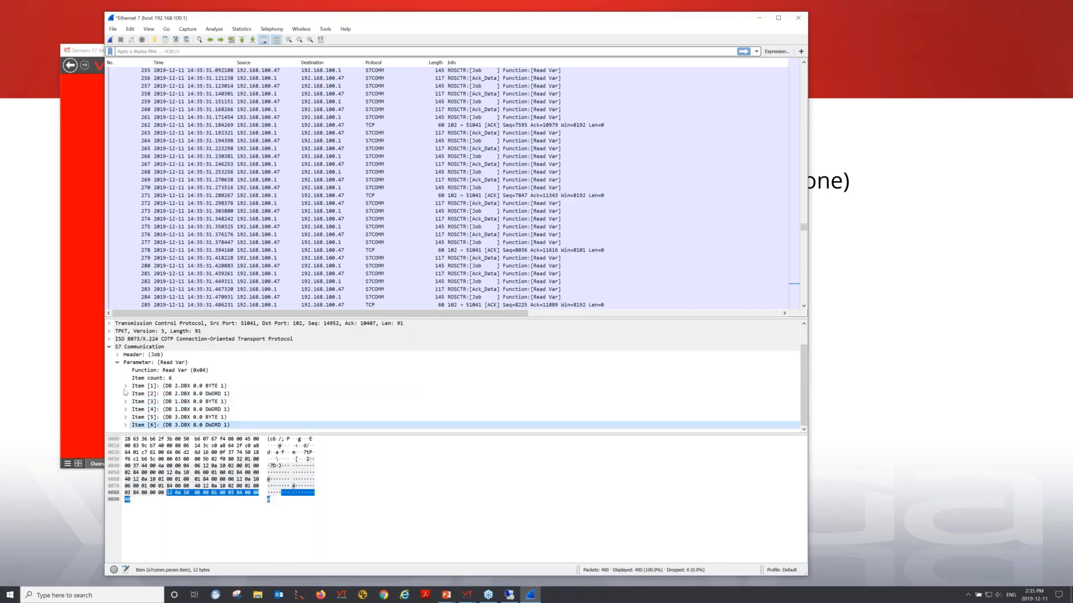
click(125, 386)
scroll(229, 392, down, 3)
scroll(168, 391, up, 4)
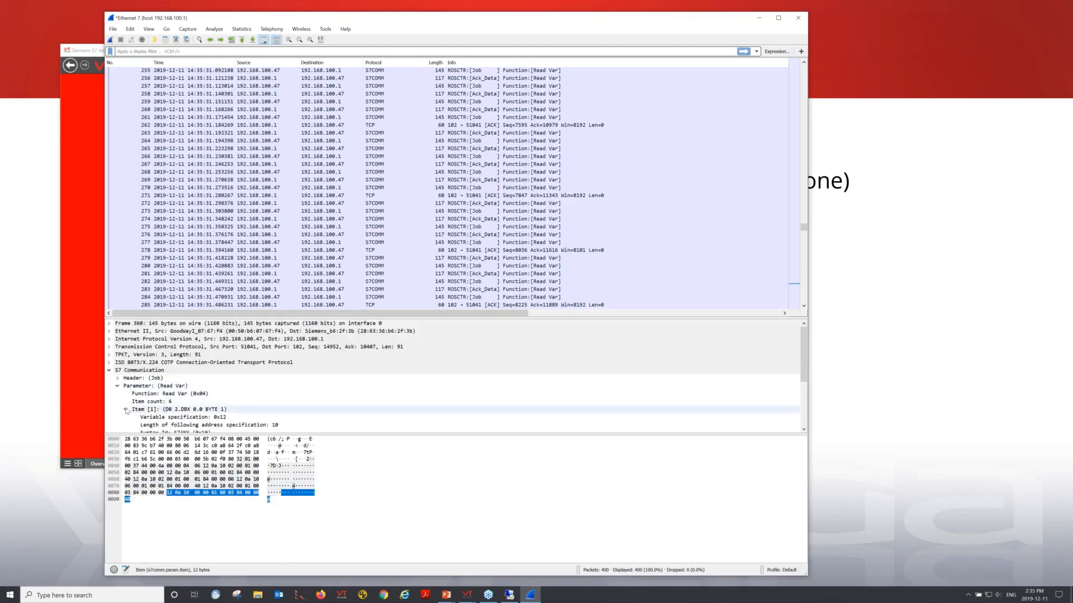
click(116, 386)
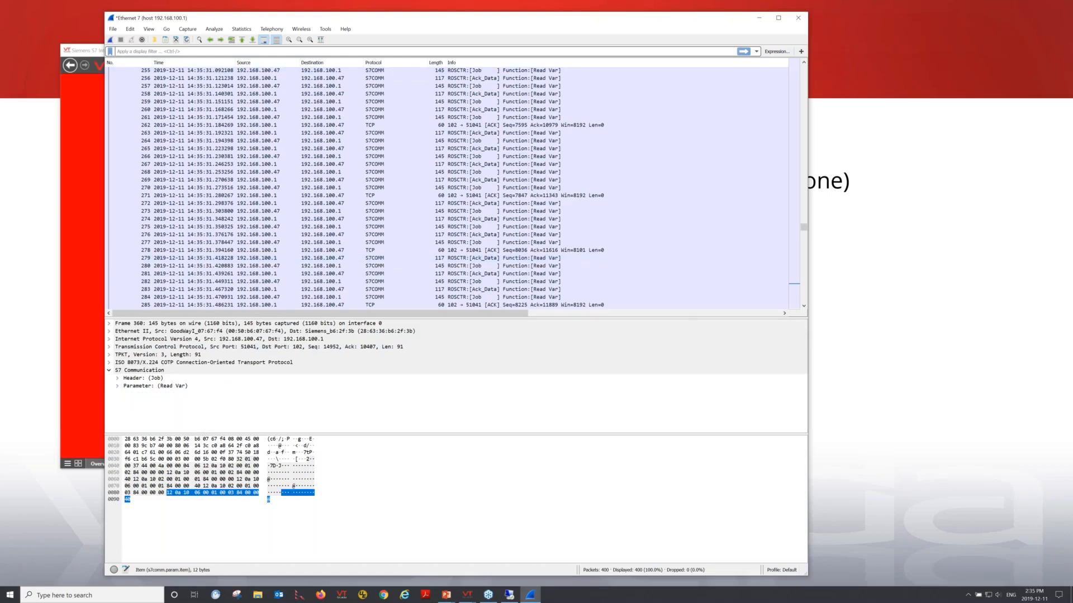
- Quit Wireshark without saving the captured packets and advance the slide show to the Questions slide
click(798, 17)
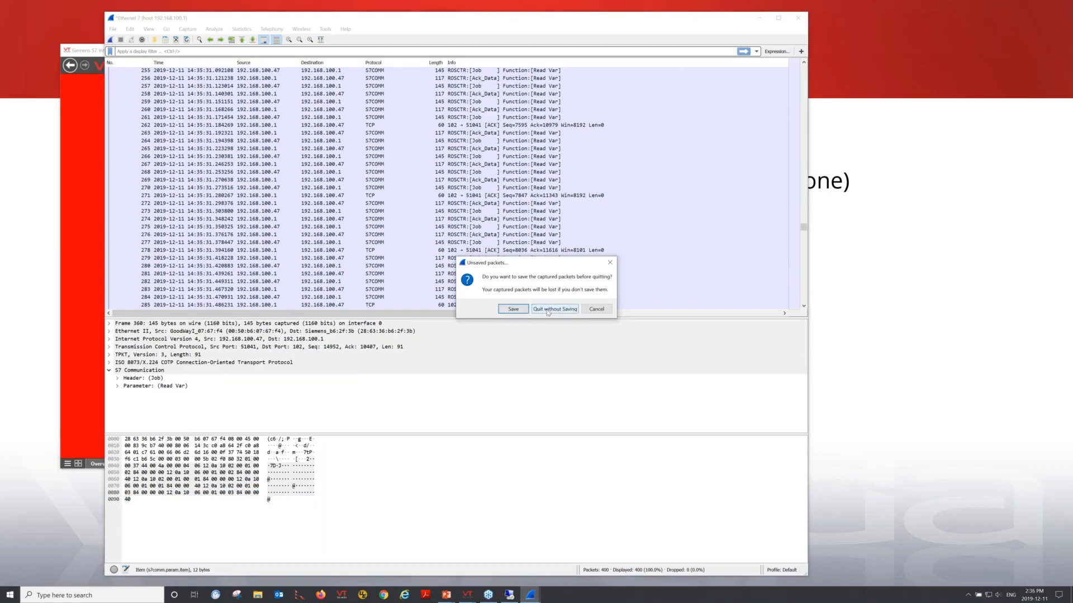
click(547, 310)
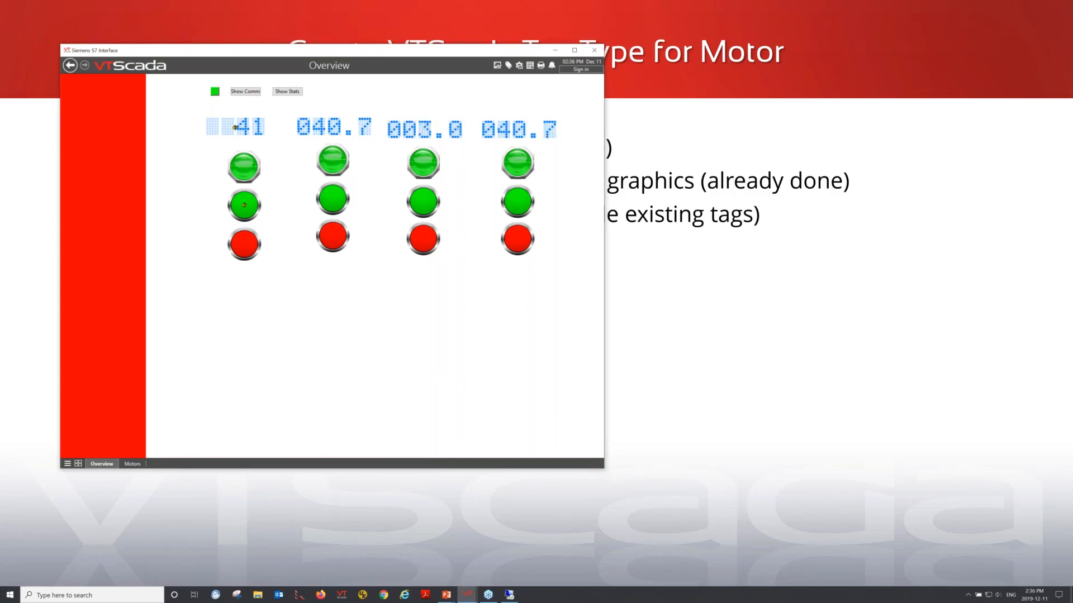
click(787, 318)
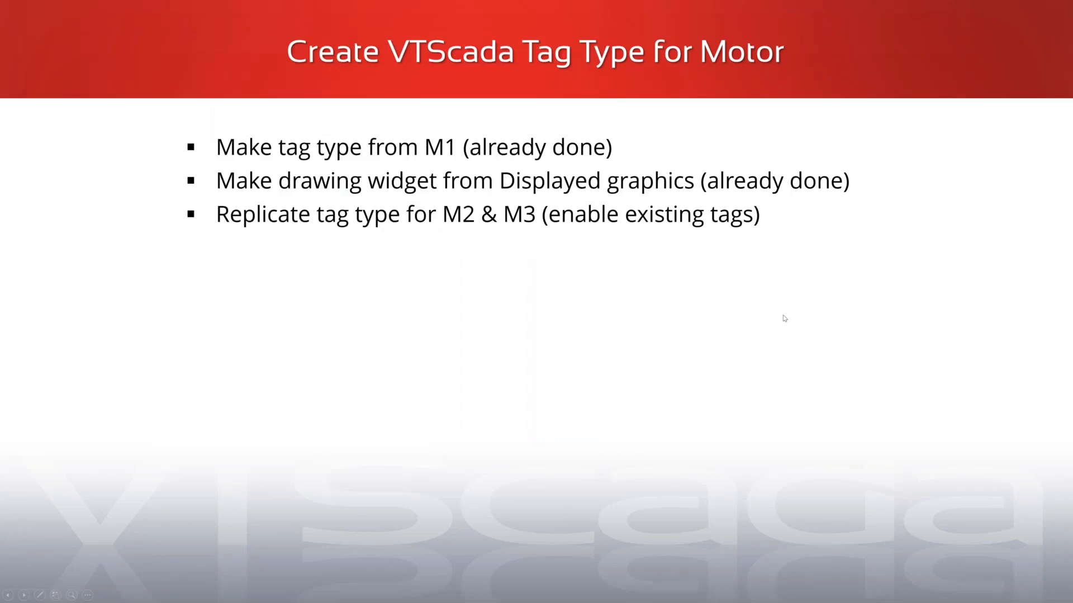
click(784, 318)
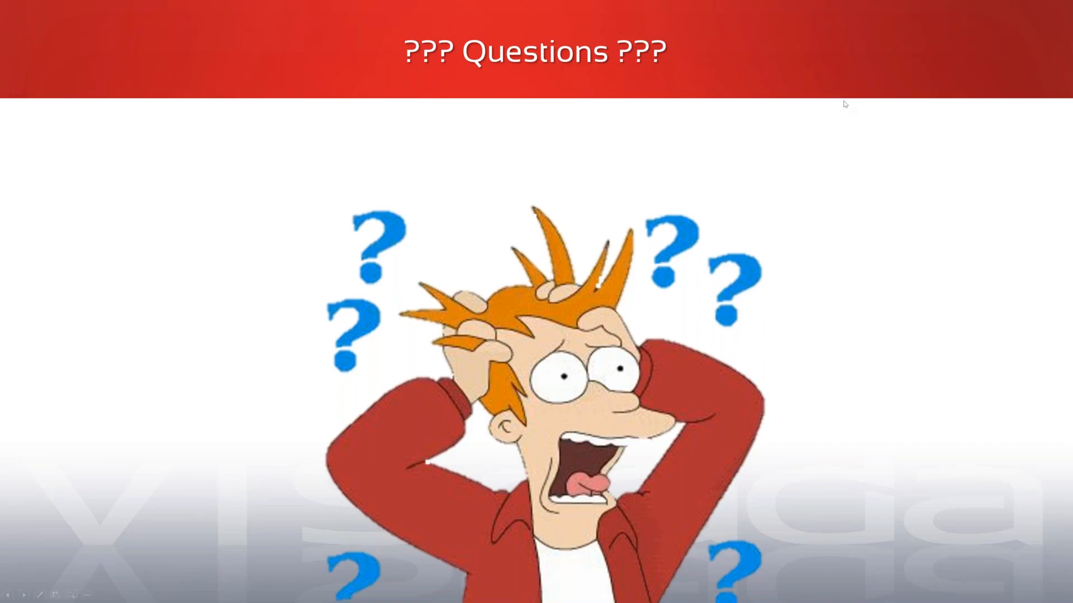
- Switch to the running Siemens S7 Interface application in VTScada and close its Application Configuration window
key(alt+Tab)
key(alt+Tab)
key(alt+Tab)
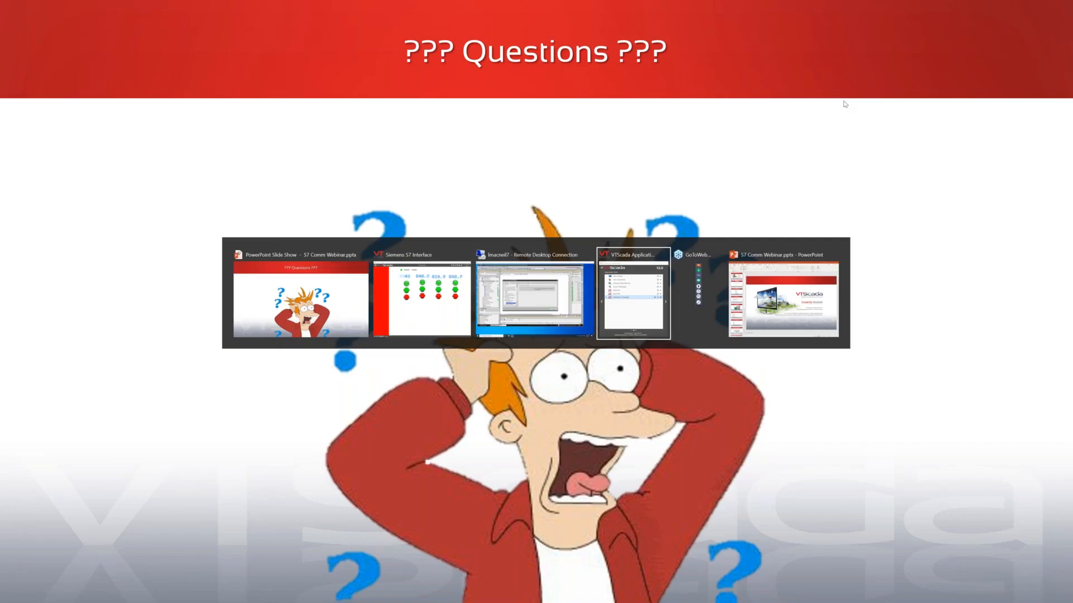
key(alt+Tab)
key(alt+Tab)
key(alt+Tab)
key(alt+Tab)
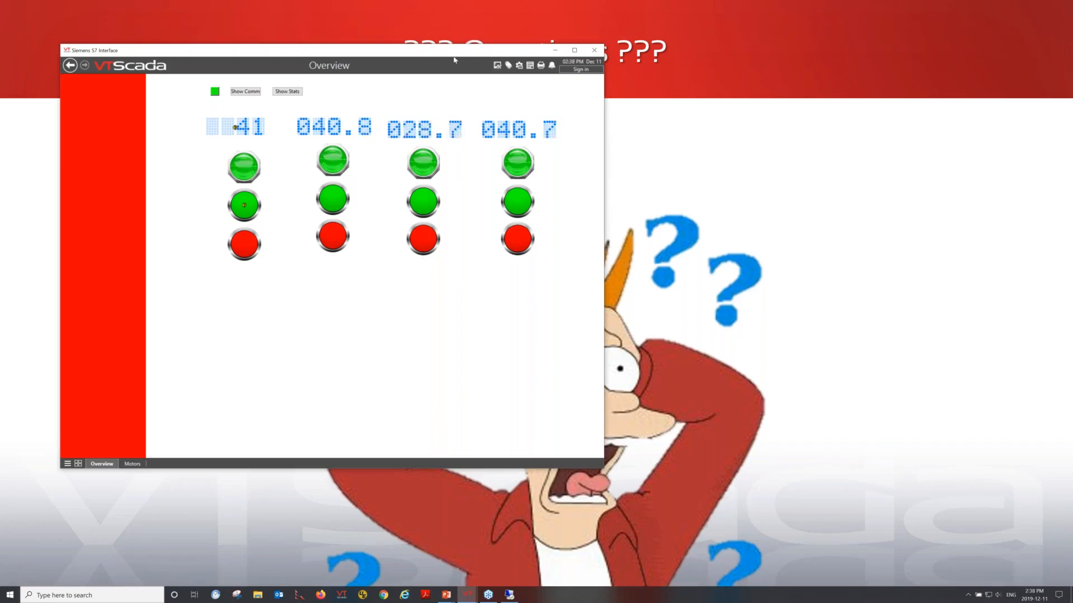
drag(453, 55, 594, 64)
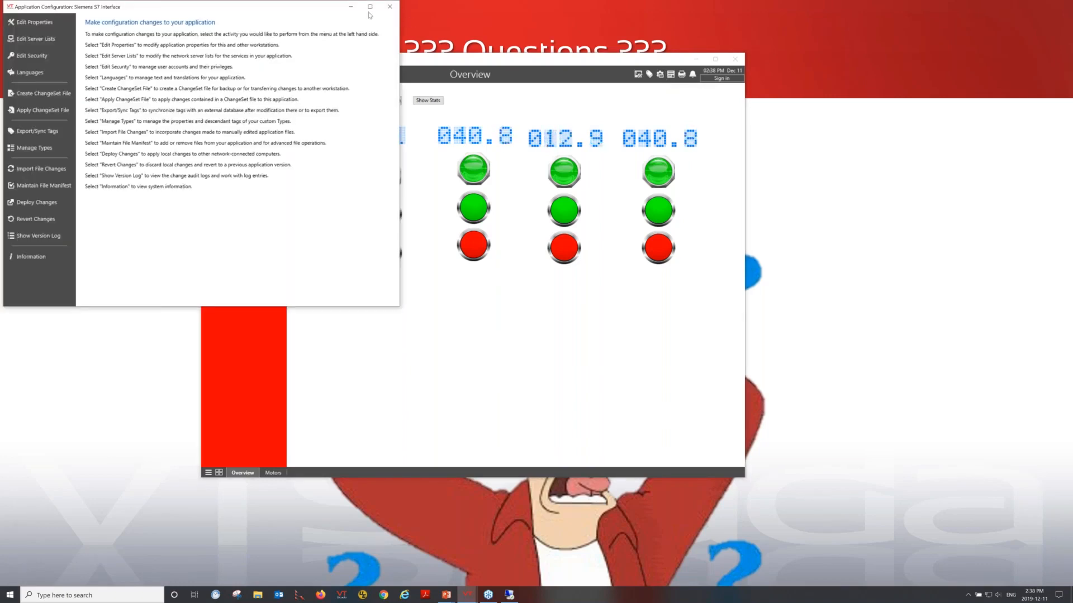
click(390, 6)
- Open the Tag Browser and add an I/O and Calculations tag named TestIO as a child of CPU
click(648, 74)
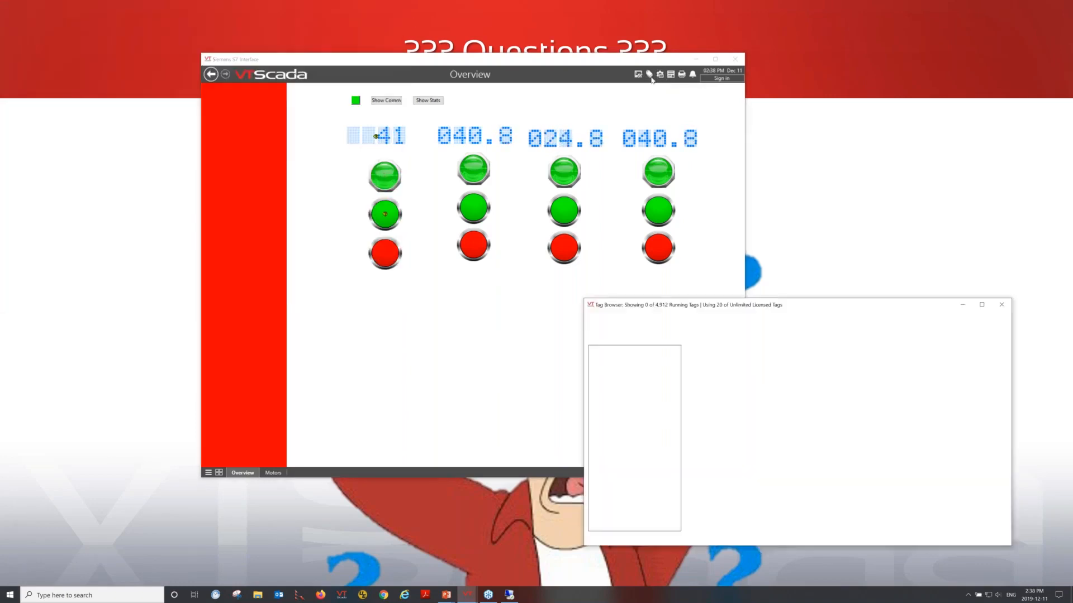
drag(537, 285, 222, 45)
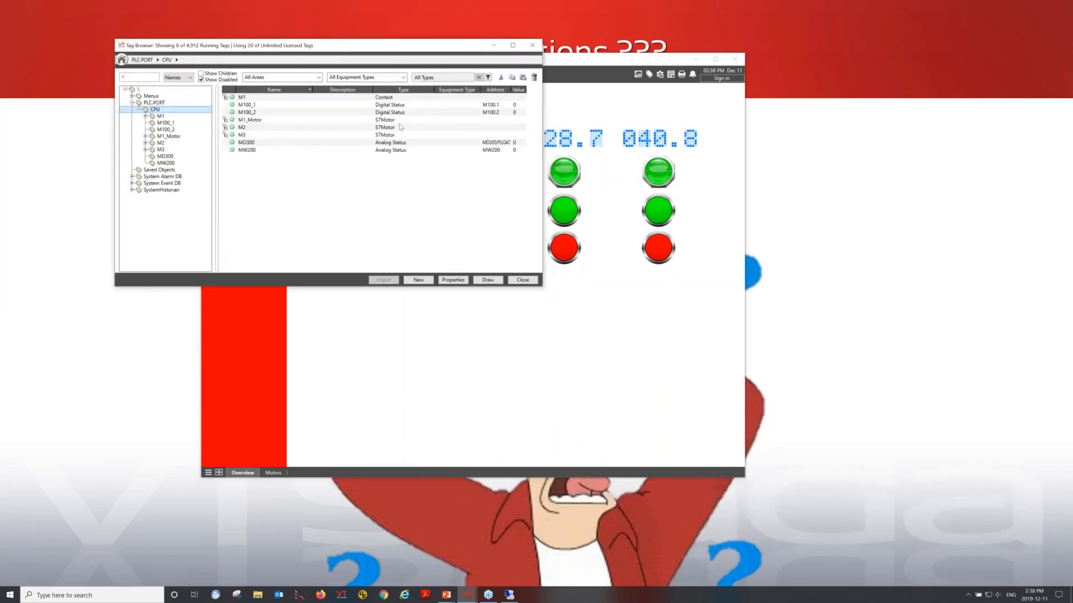
right_click(167, 112)
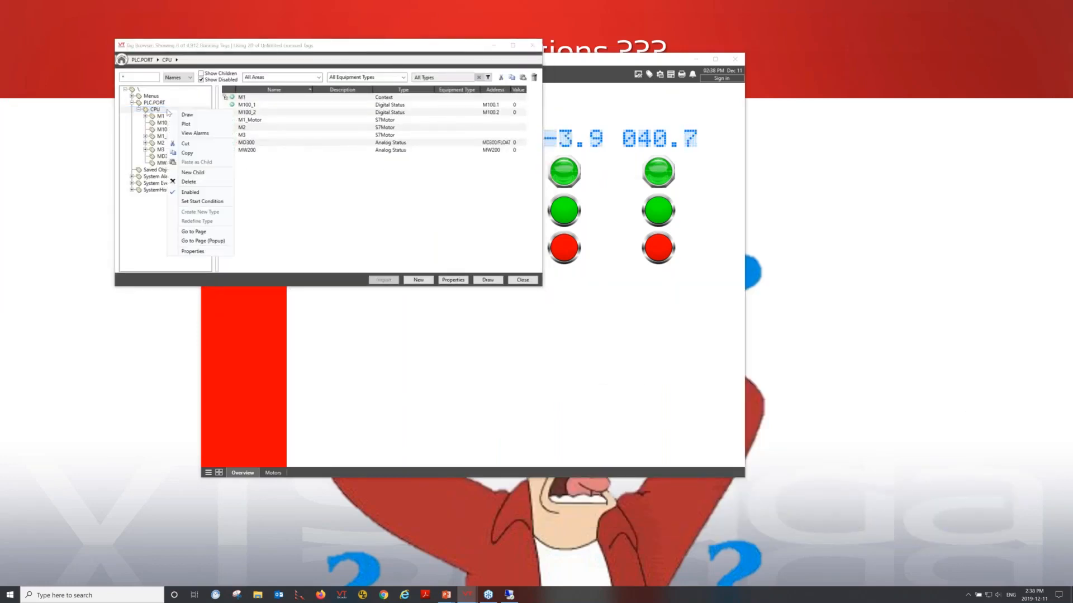
click(204, 173)
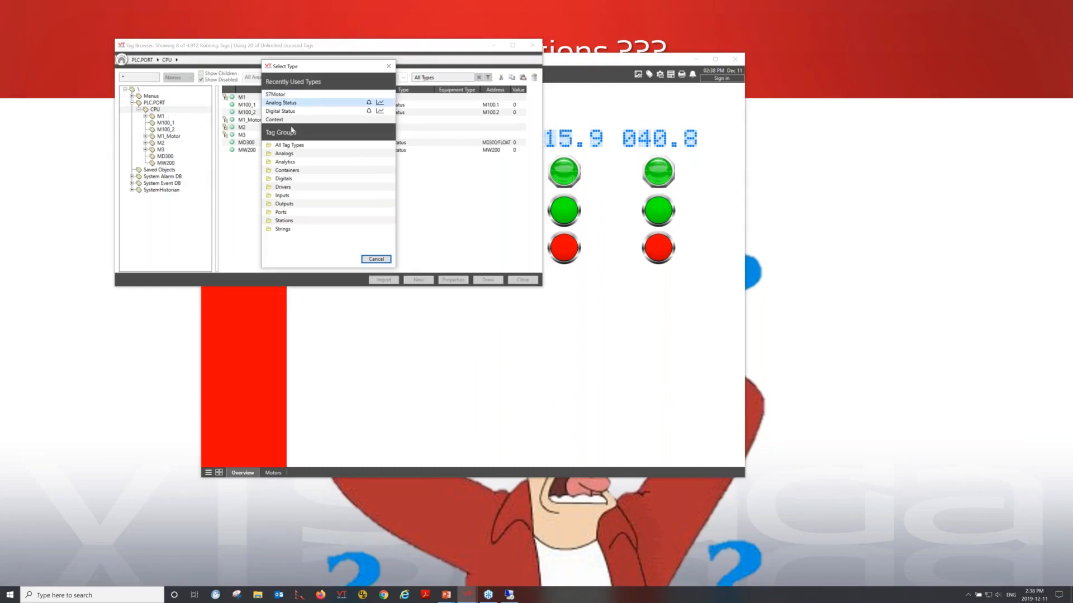
click(293, 146)
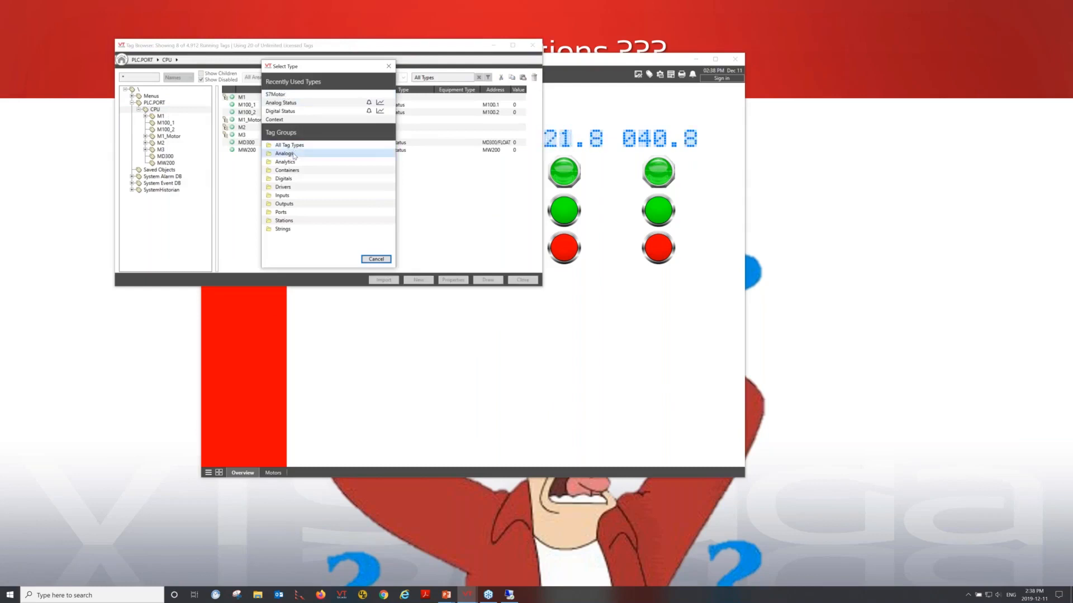
click(282, 106)
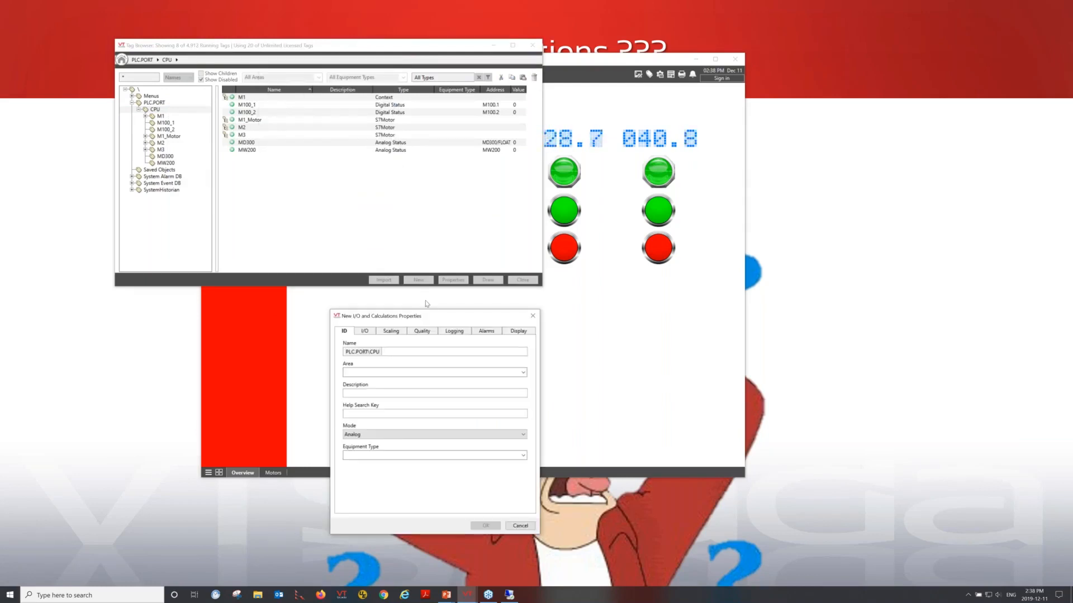
mouse_move(427, 317)
mouse_down()
mouse_move(643, 177)
mouse_move(673, 108)
mouse_up()
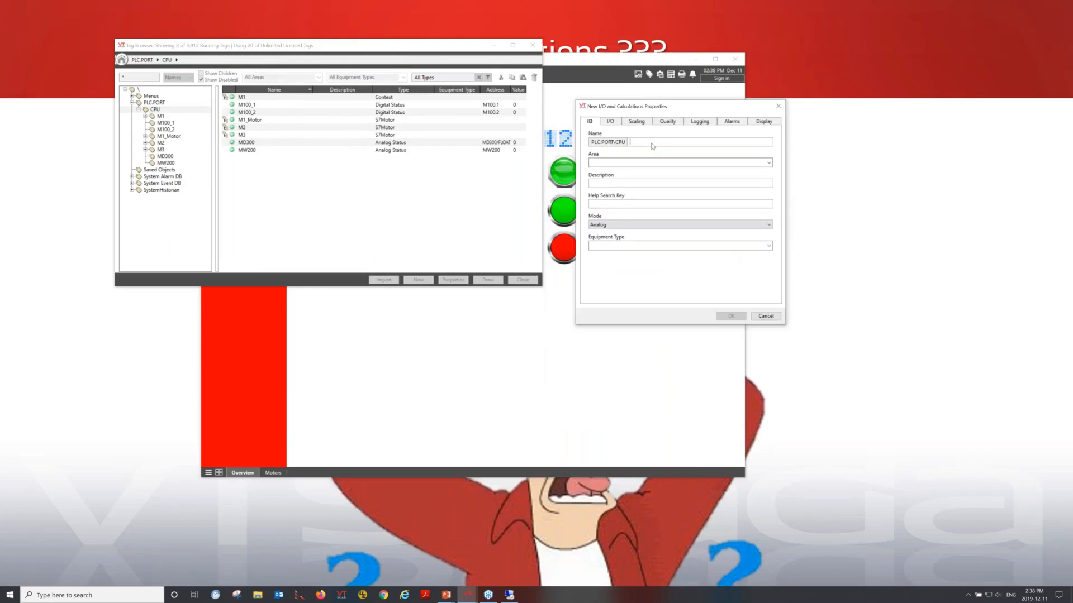
text(TestIO)
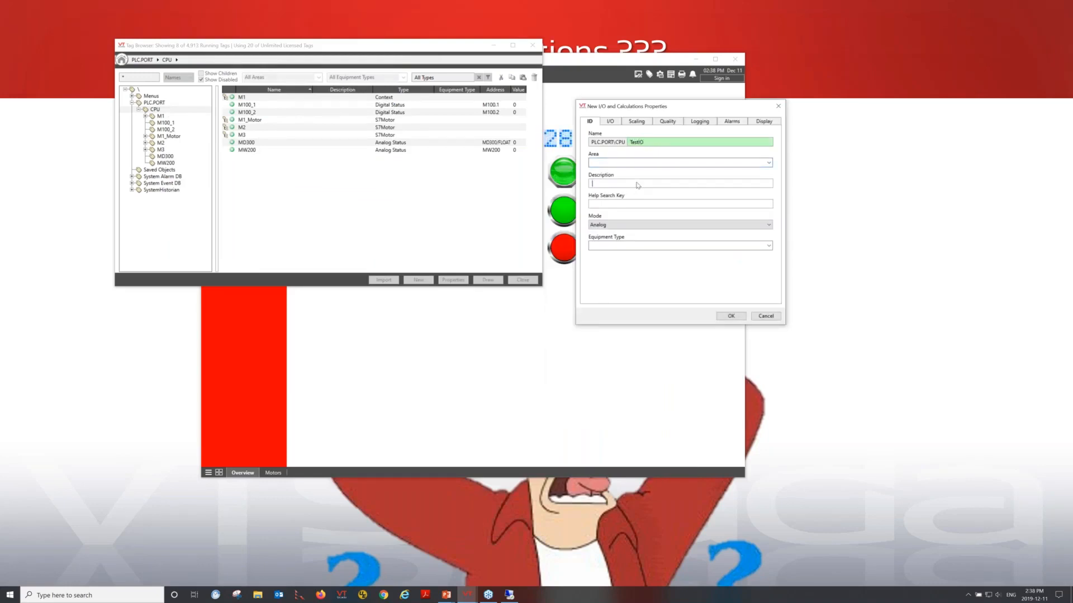
- Choose Analog as the TestIO tag's mode, view its I/O settings and save the new tag
click(729, 228)
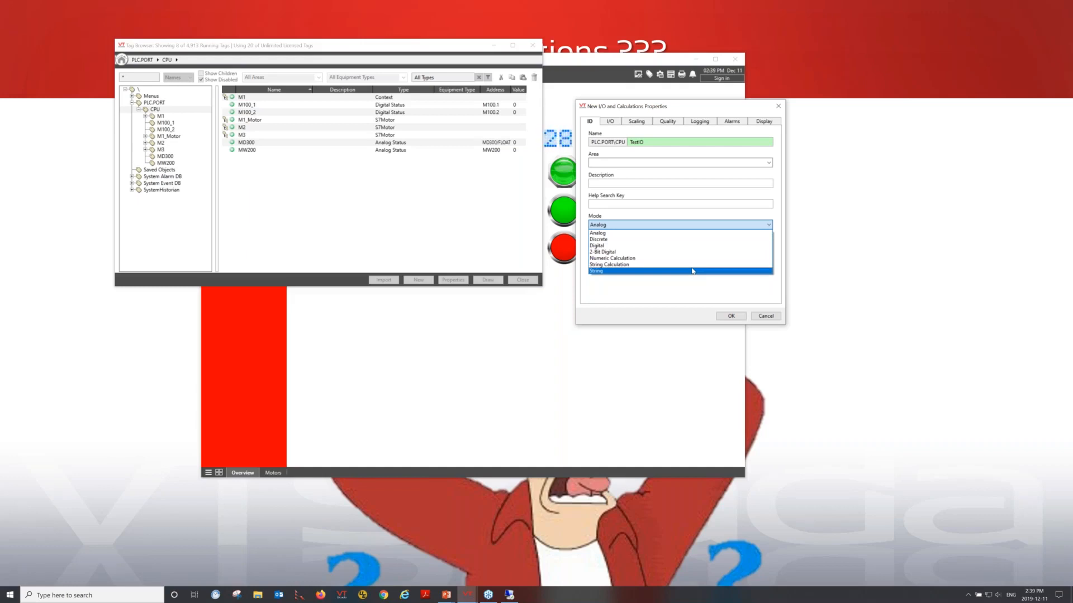
click(665, 233)
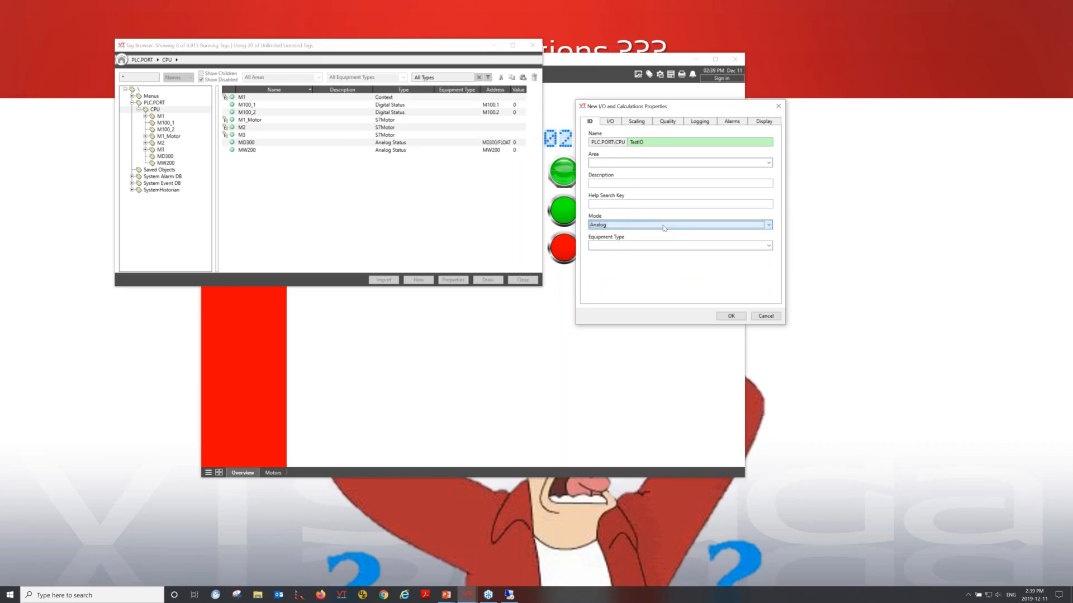
click(611, 121)
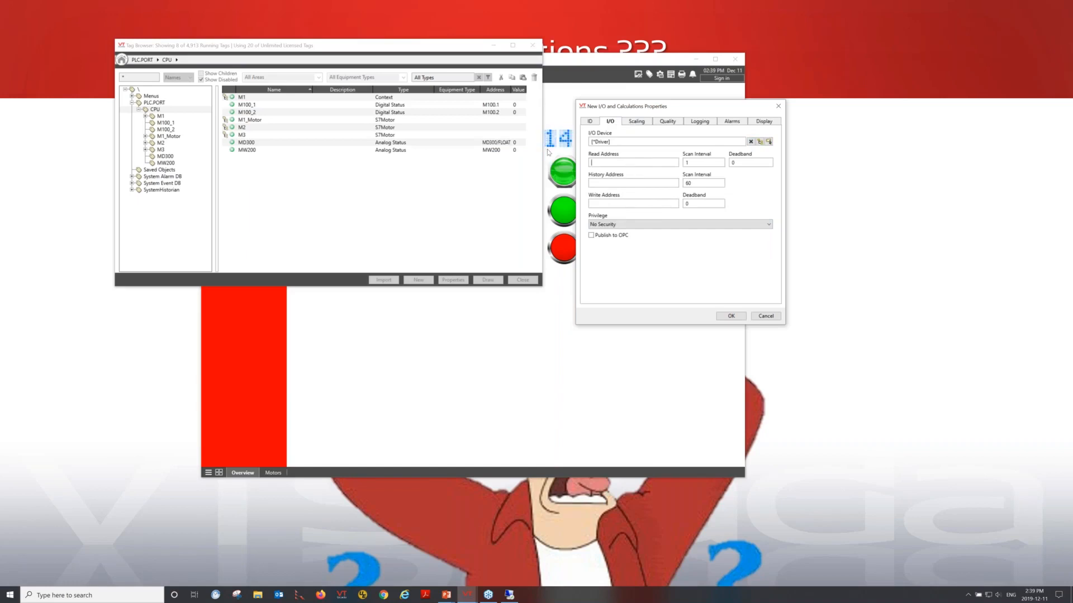
click(145, 137)
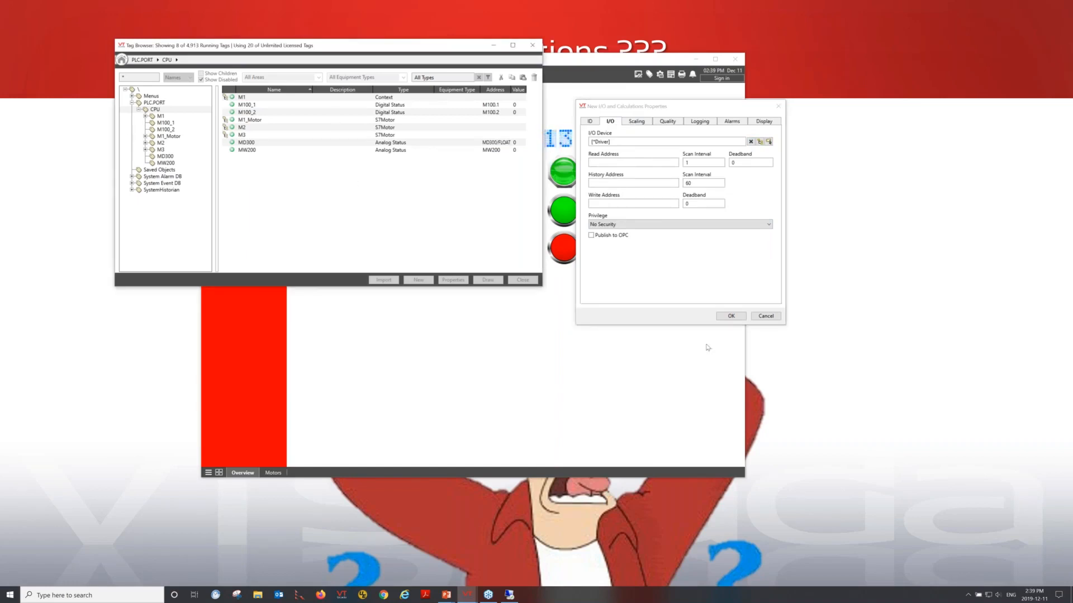
click(731, 316)
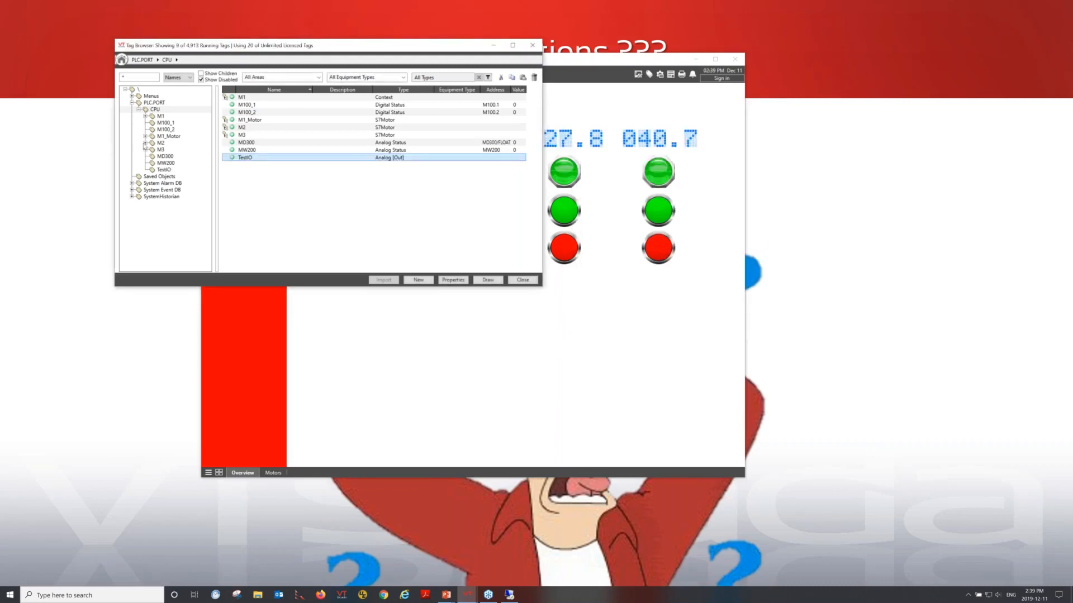
- Copy the I/O address DB2.DBD8/FLOAT from the properties of M2's Speed tag and close them without changes
click(145, 143)
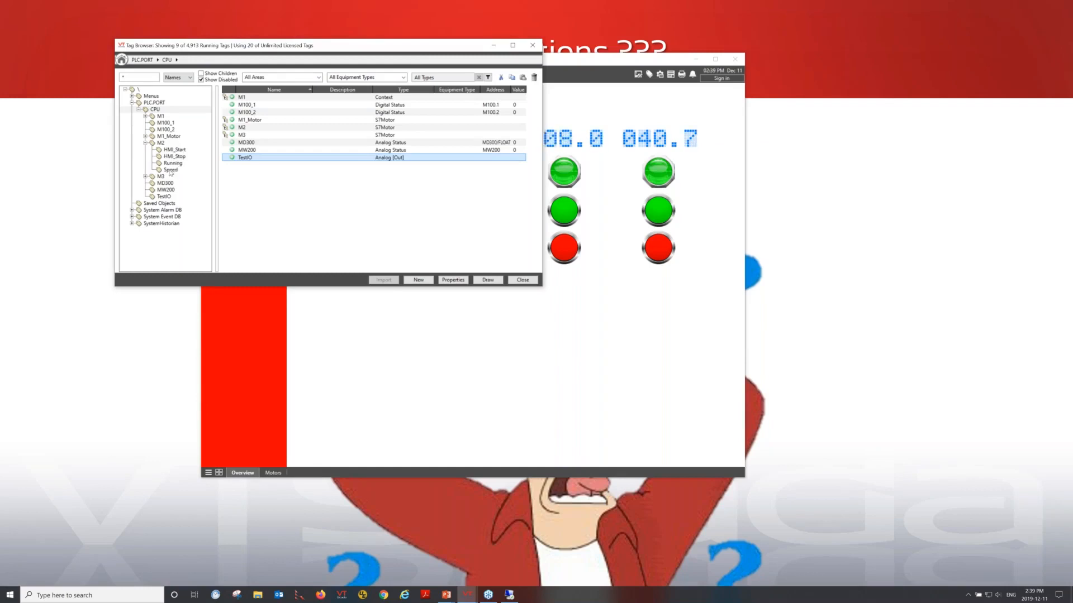
click(171, 171)
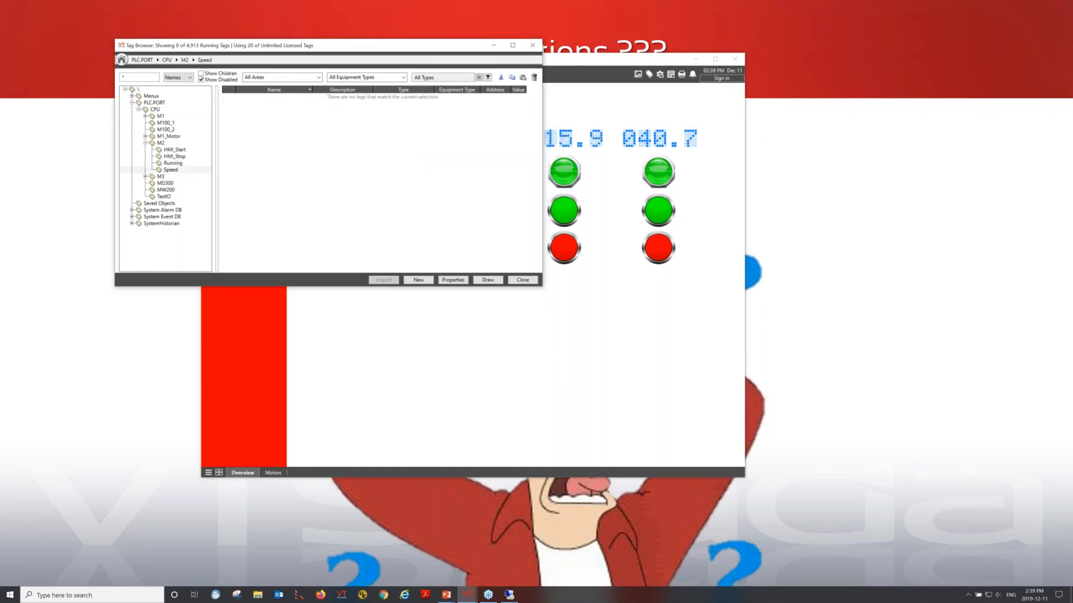
click(161, 144)
click(495, 120)
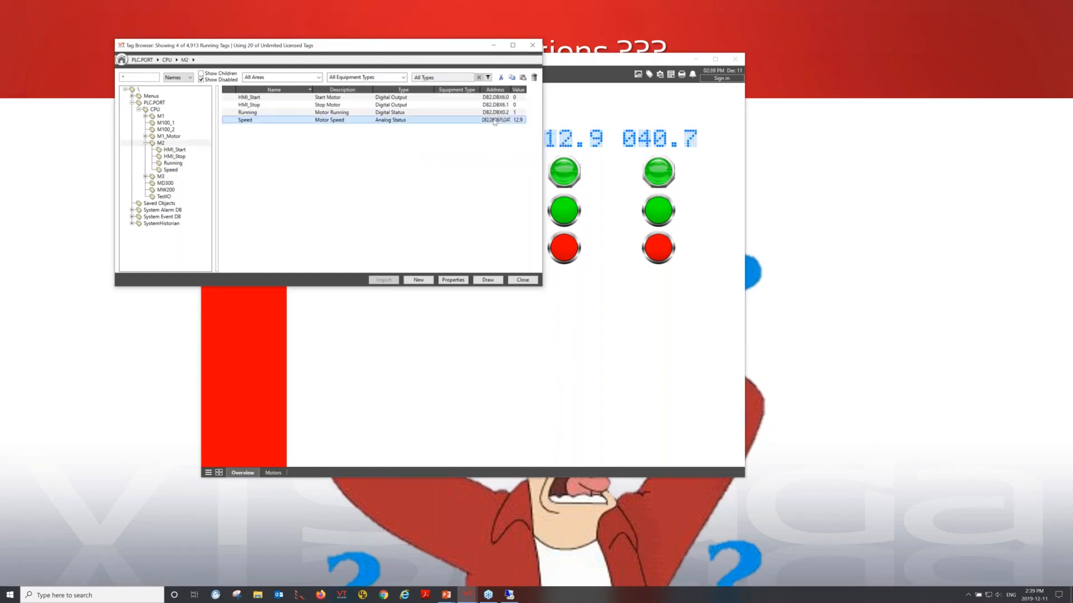
right_click(494, 120)
click(528, 265)
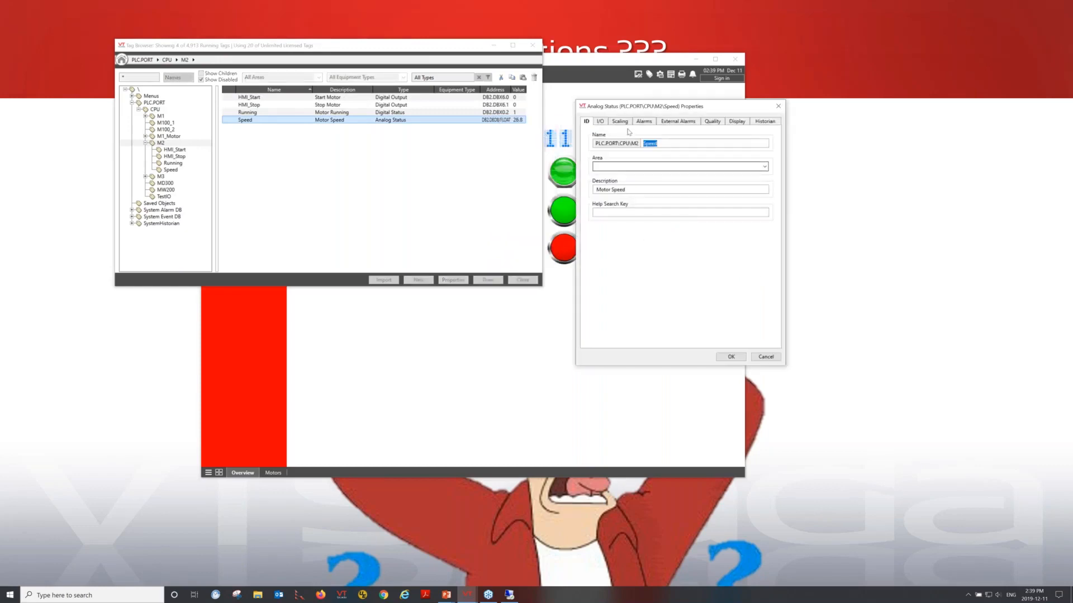
click(600, 121)
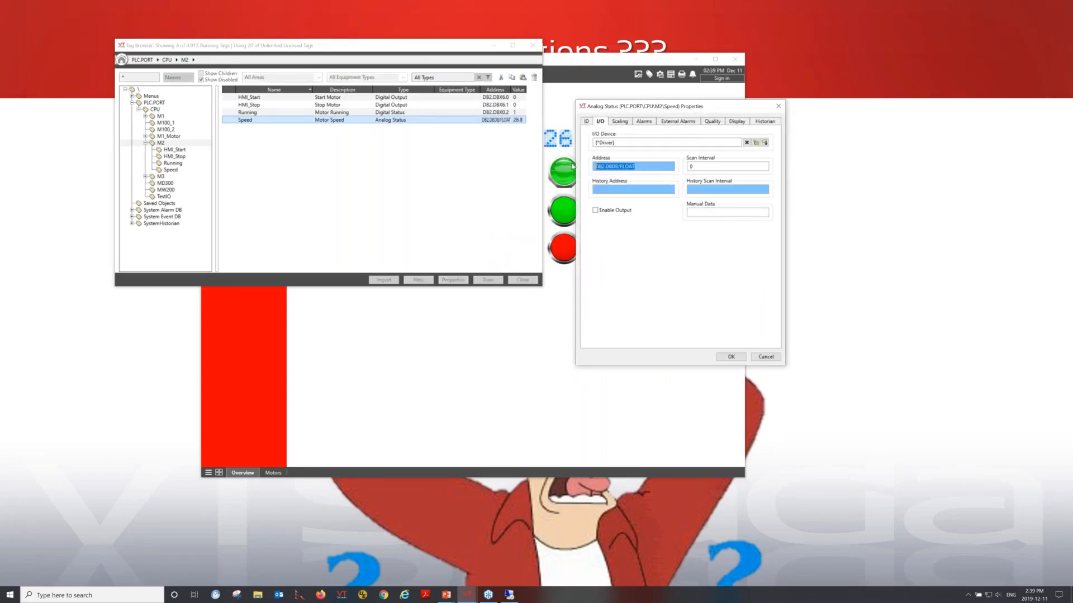
click(765, 357)
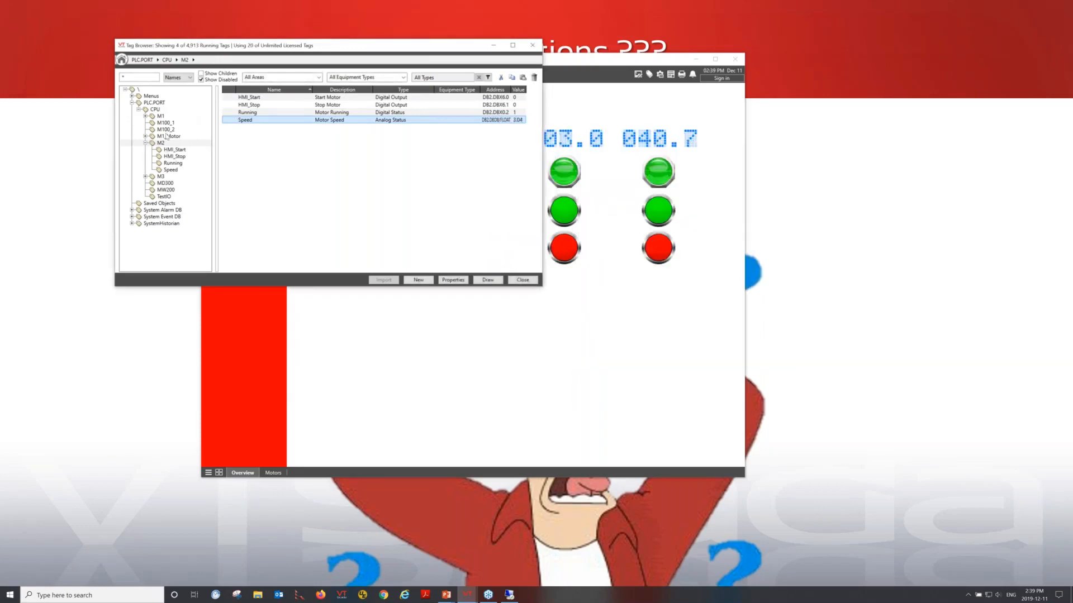
- Open the TestIO tag's I/O properties and set its read address to DB2.DBD8/FLOAT
click(157, 110)
right_click(163, 197)
click(192, 340)
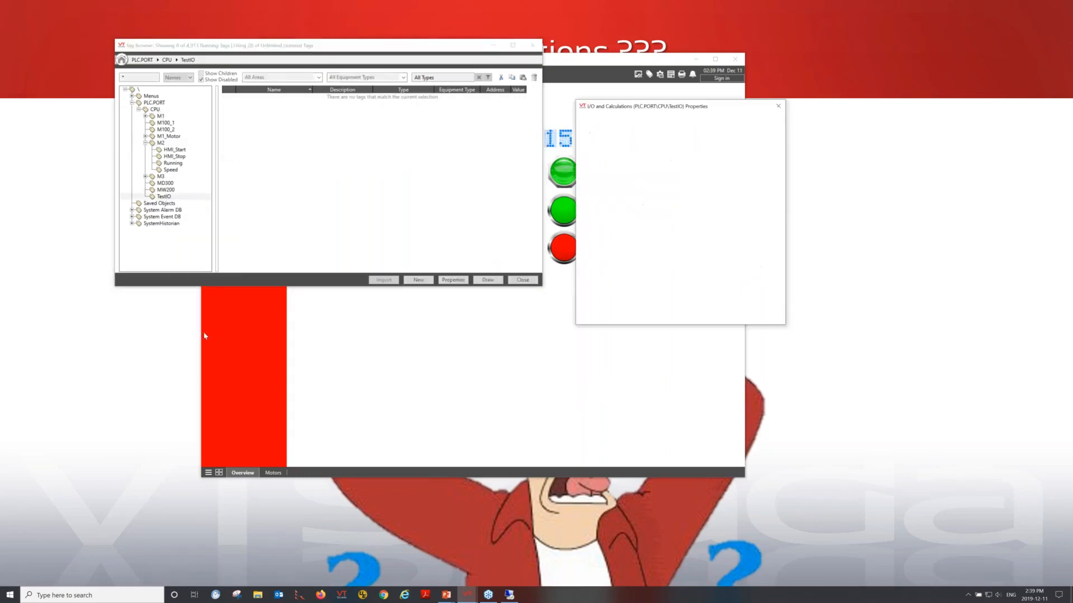
click(610, 121)
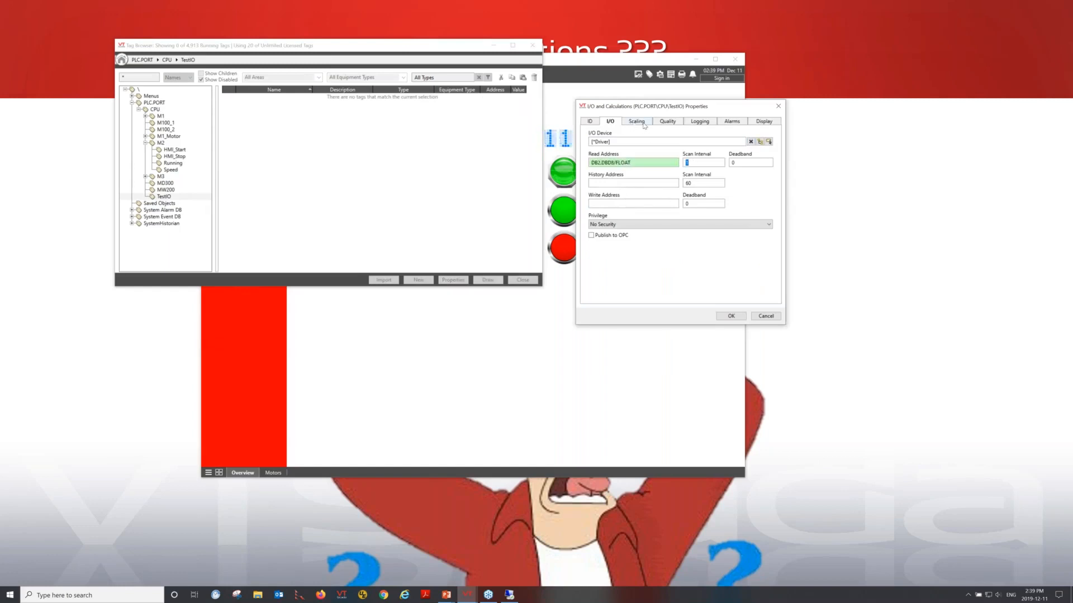
- Save the TestIO tag's I/O settings and check its address and live value among the tags under CPU
click(729, 316)
click(160, 143)
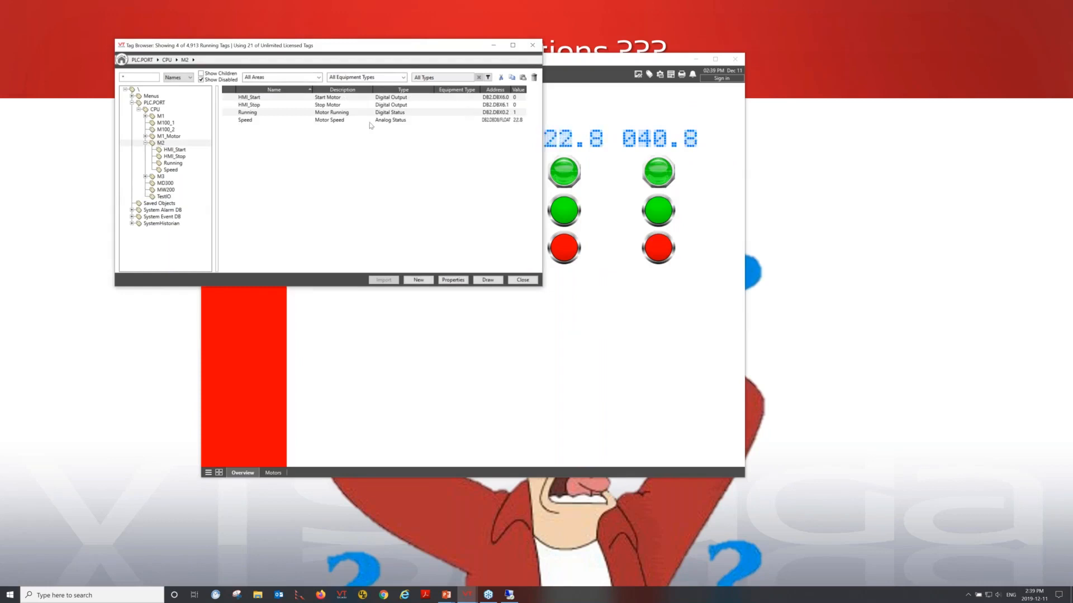
click(155, 110)
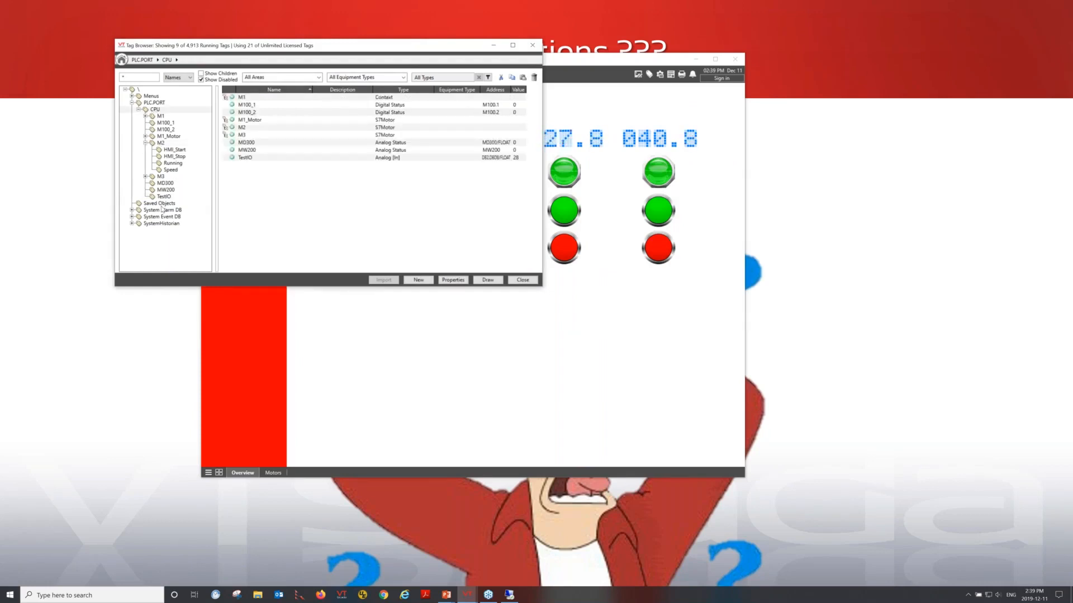
click(292, 159)
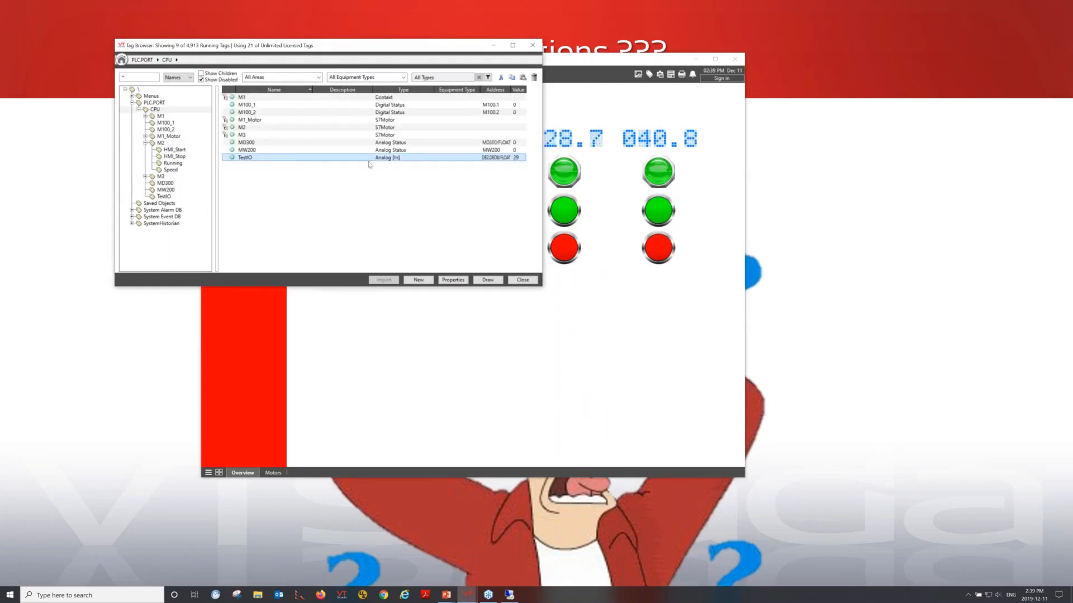
drag(513, 90, 525, 90)
- Draw the TestIO tag on the Overview page as an LCD 5x7 Matrix widget, placed below the second column of motor controls
right_click(420, 158)
click(439, 164)
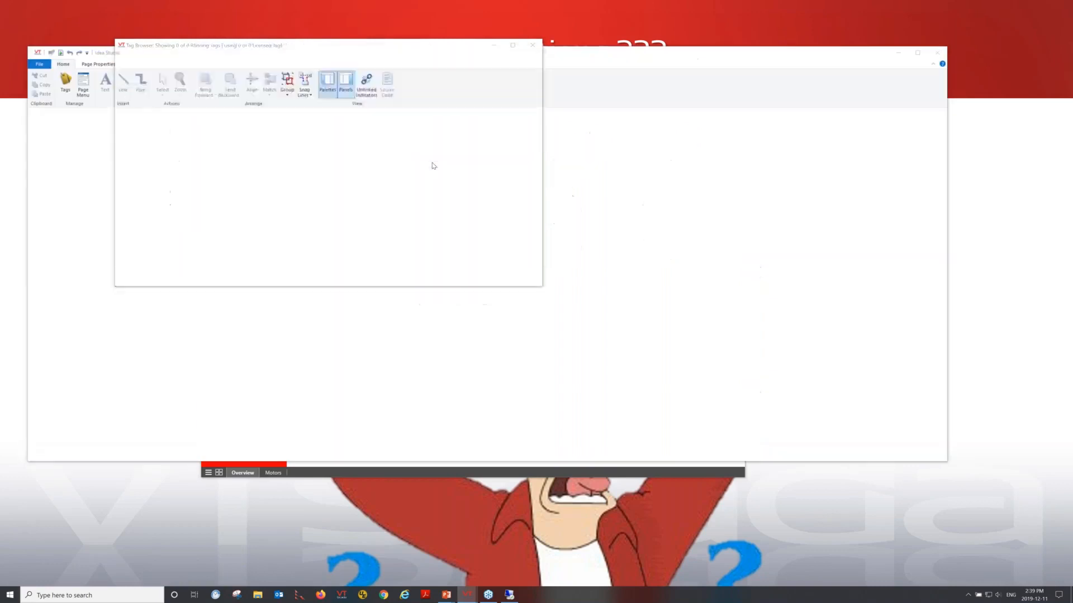
drag(362, 50, 823, 124)
right_click(939, 234)
click(953, 239)
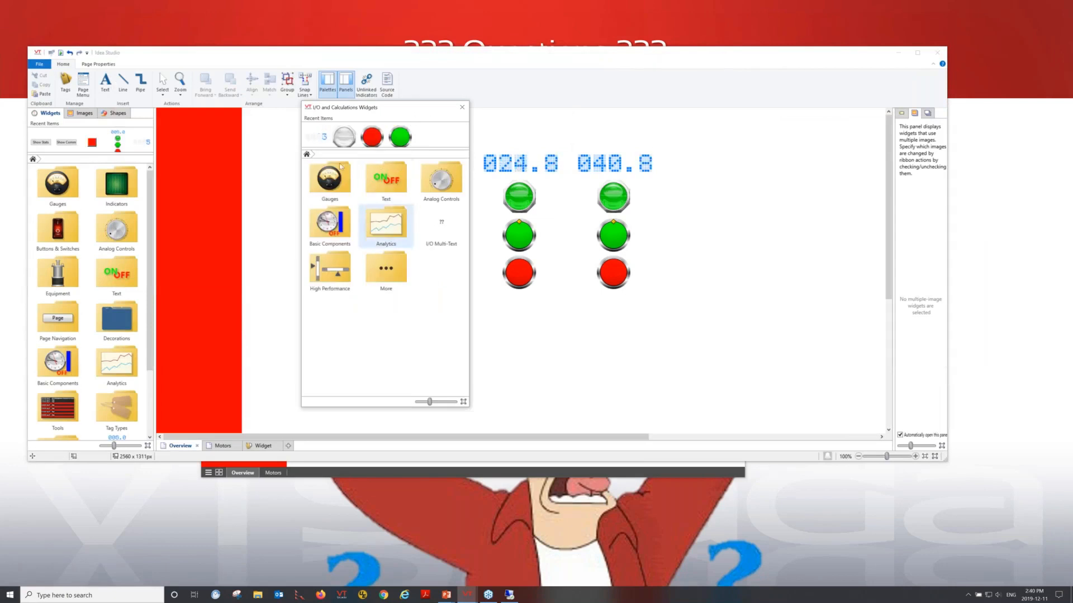
click(317, 137)
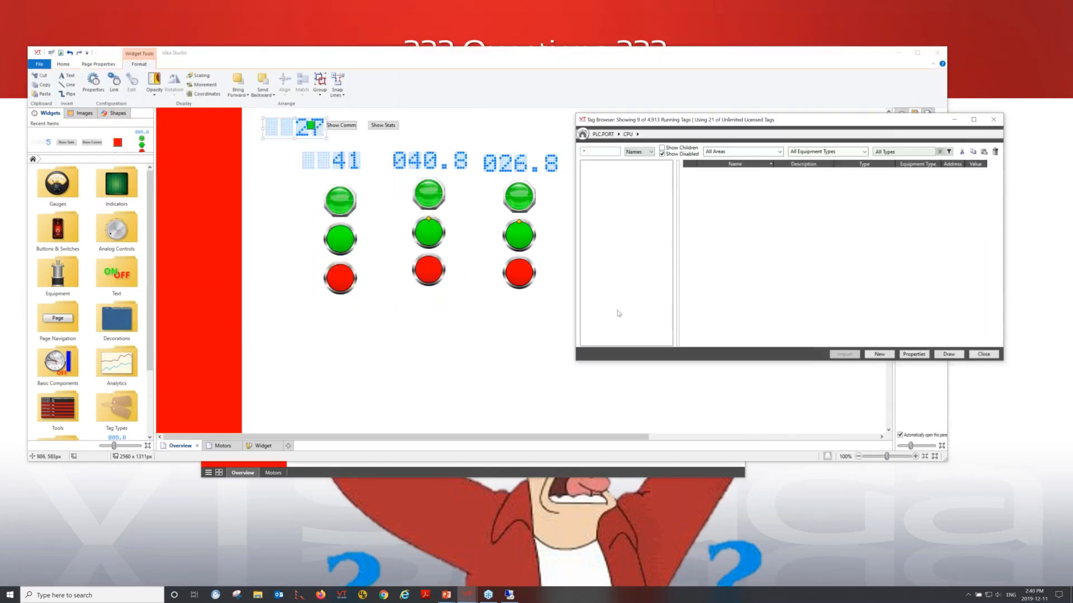
drag(279, 128, 418, 323)
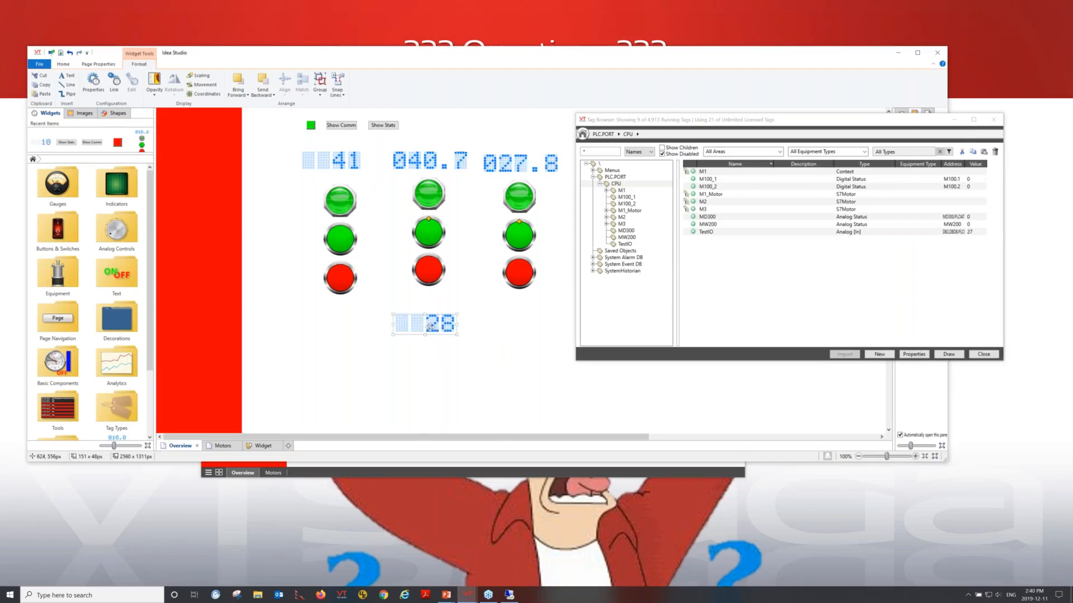
- Override the tag-specified decimals on the TestIO display with one digit after the decimal and move it directly above M2's speed readout
right_click(434, 329)
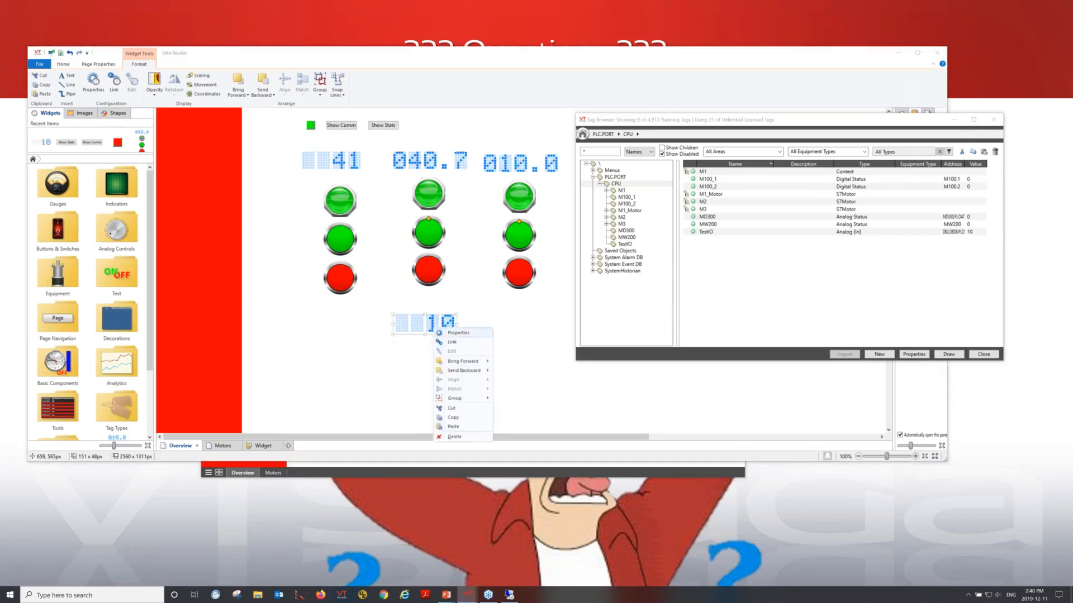
click(458, 333)
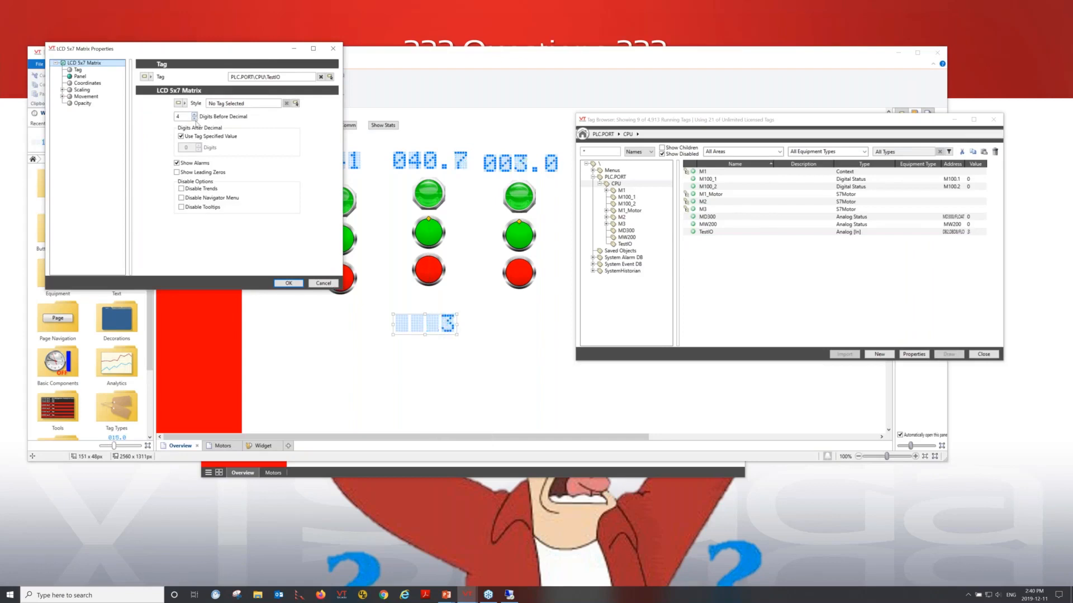
click(199, 136)
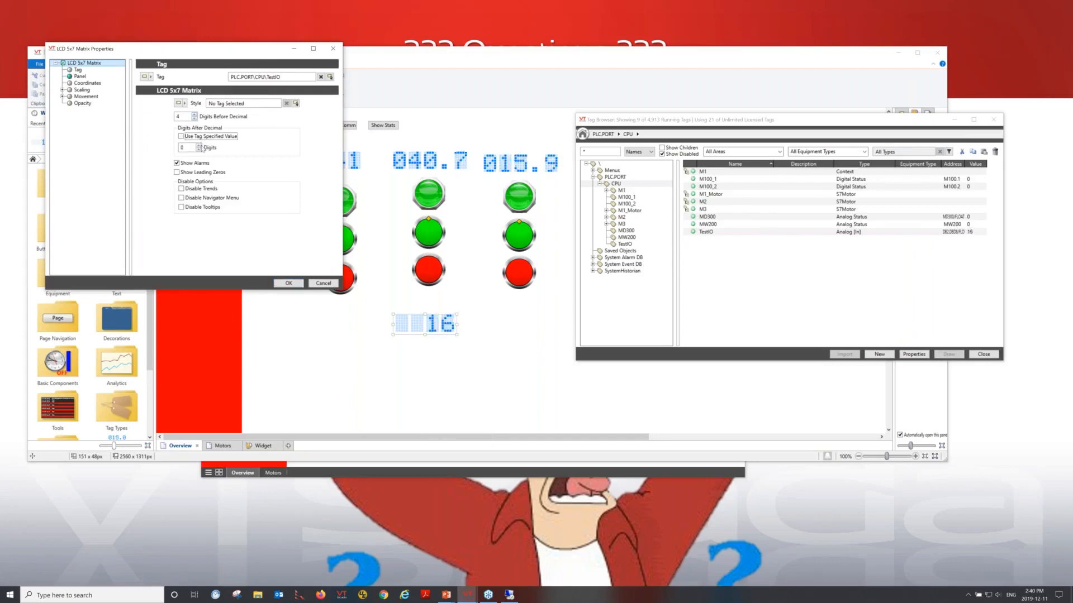
click(198, 145)
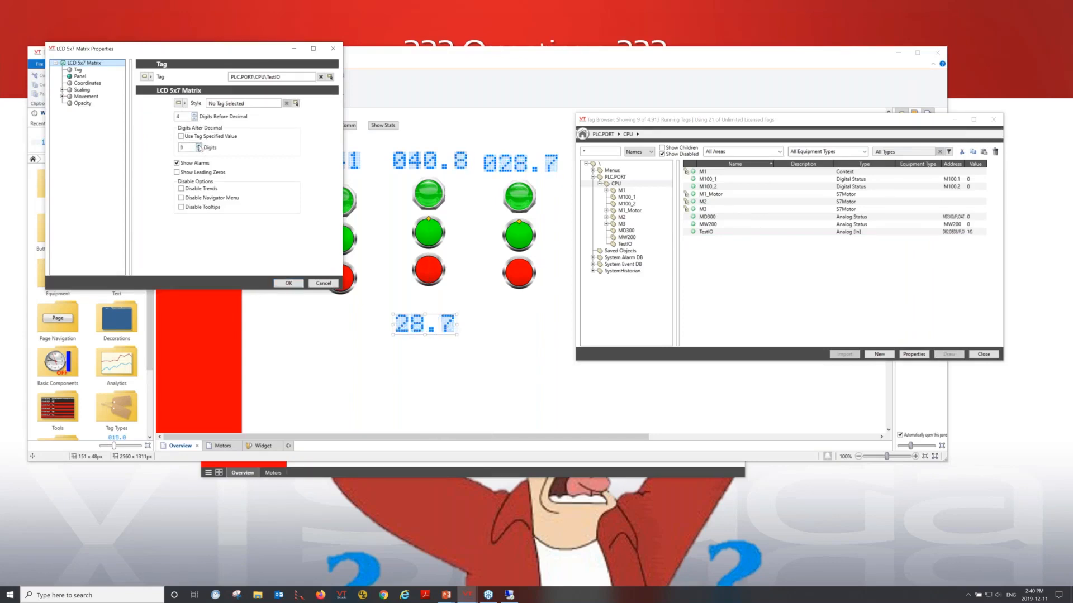
click(288, 283)
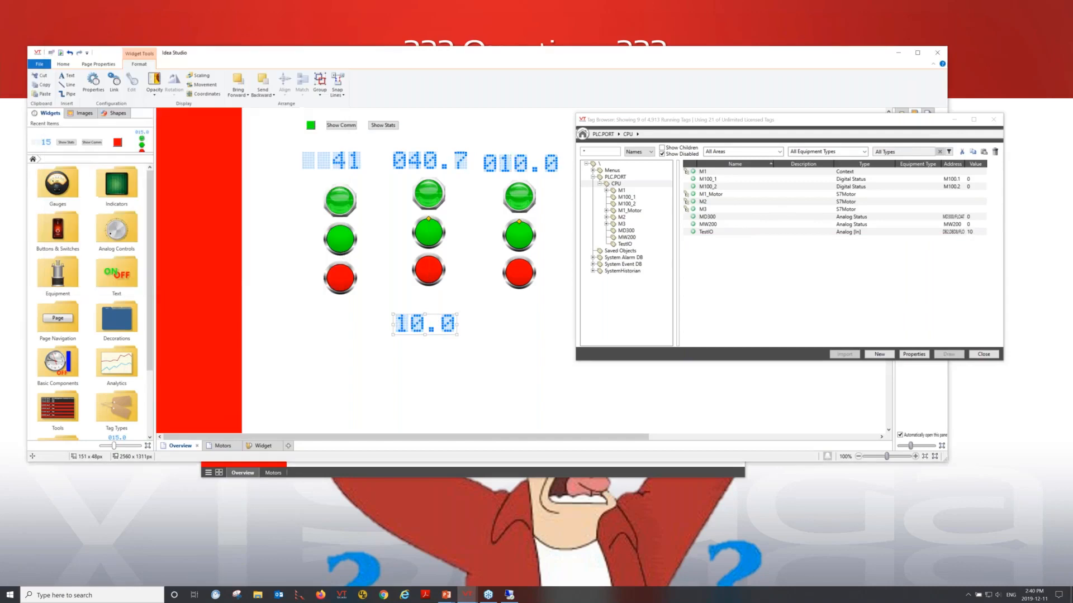
click(993, 119)
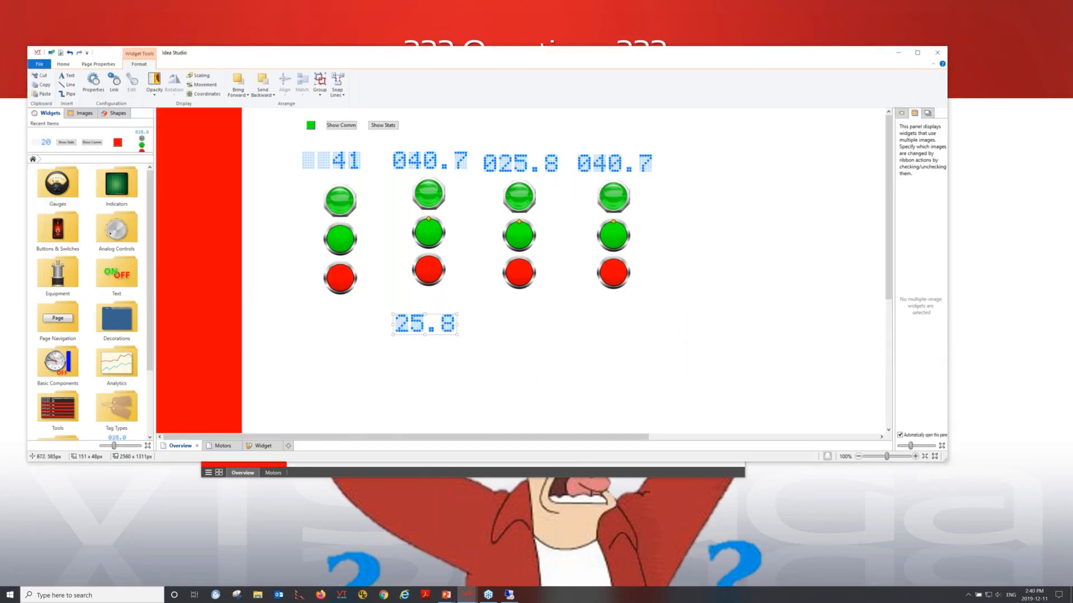
drag(431, 330, 534, 145)
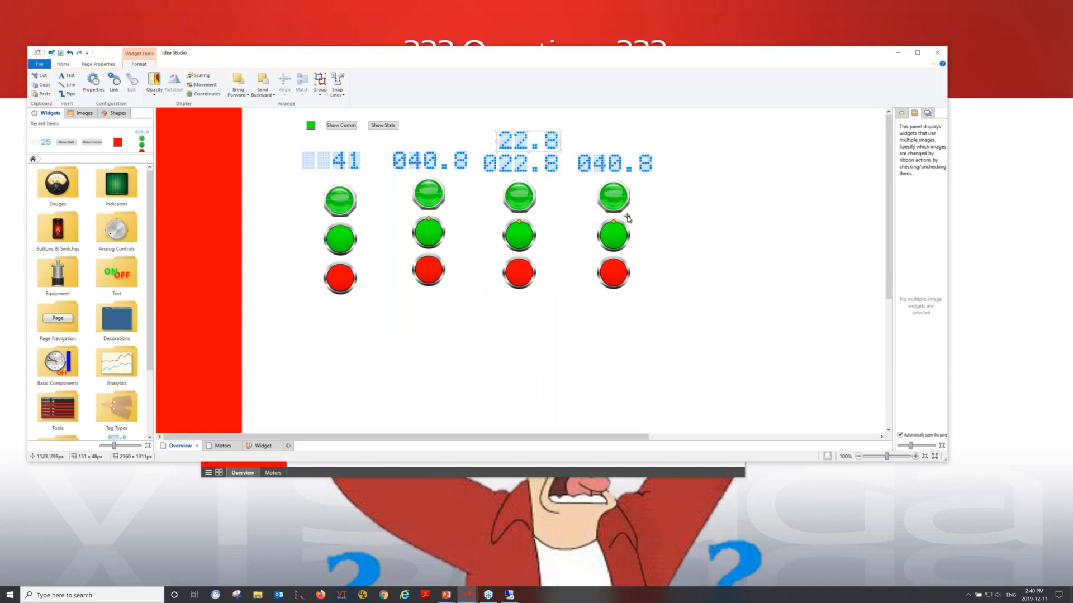